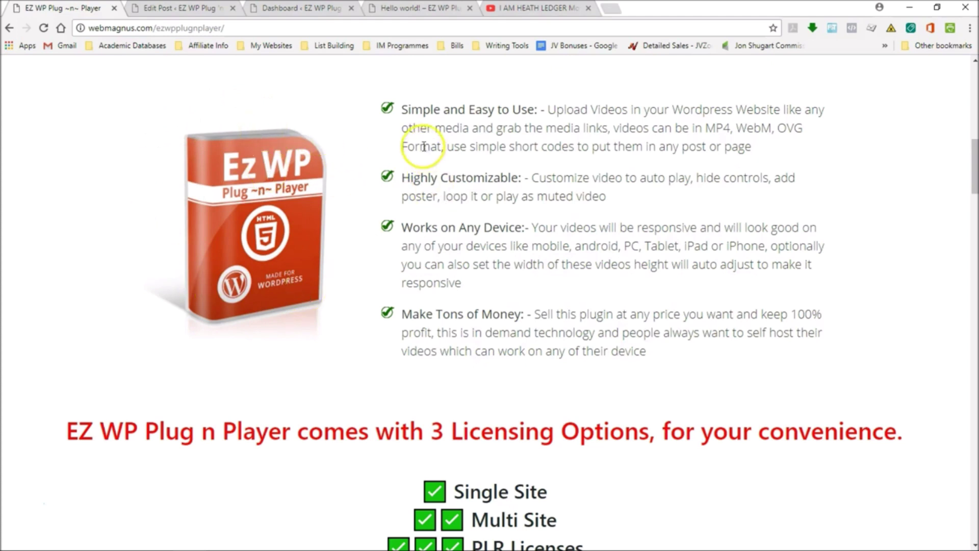
Step: Highlight four sales-page features (Simple and Easy to Use, Make Tons of Money, Highly Customizable, Works on Any Device), then show Hello world!
left_click_drag(390, 104, 447, 114)
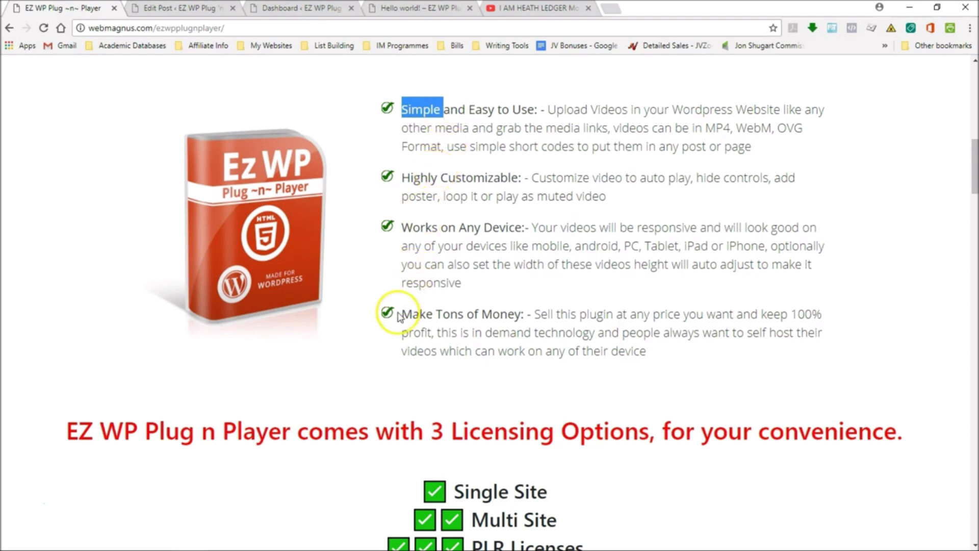
left_click_drag(399, 313, 529, 314)
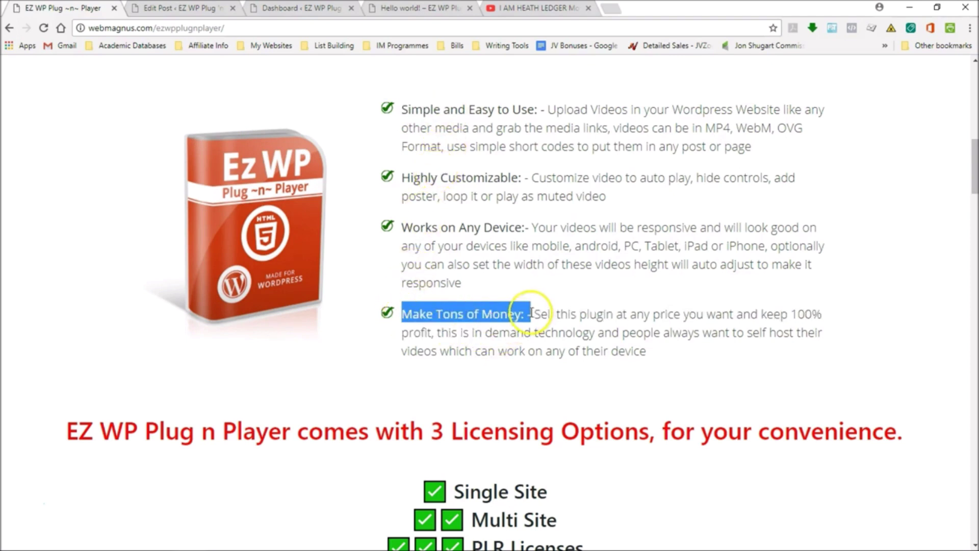
left_click_drag(403, 177, 512, 197)
left_click_drag(410, 224, 510, 227)
left_click(479, 228)
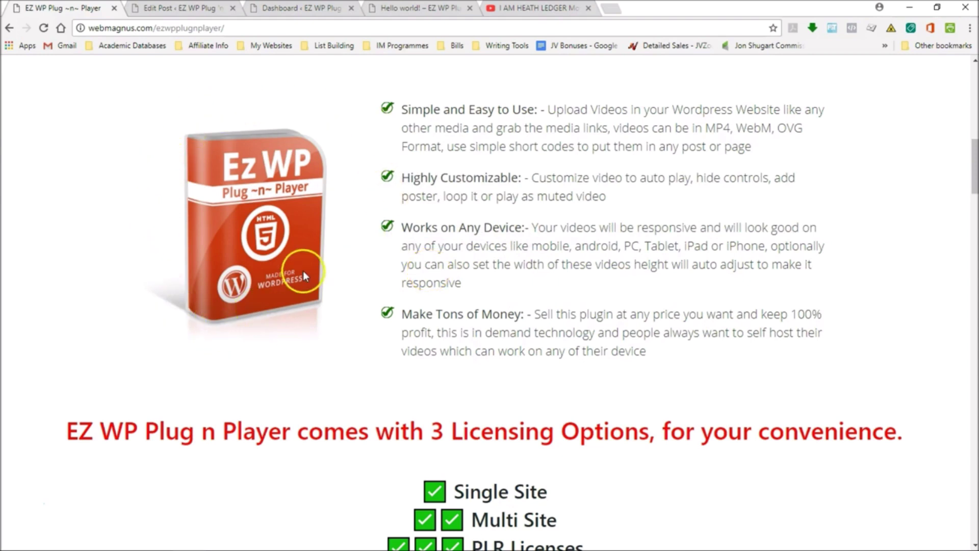
left_click(415, 8)
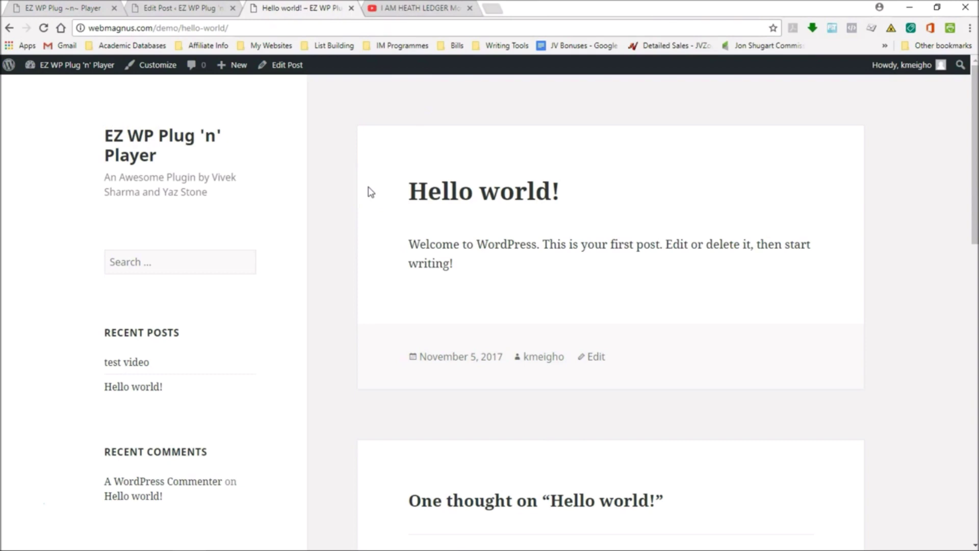
Step: Select the 560×315 iframe embed code for the I AM HEATH LEDGER clip on YouTube
left_click(419, 9)
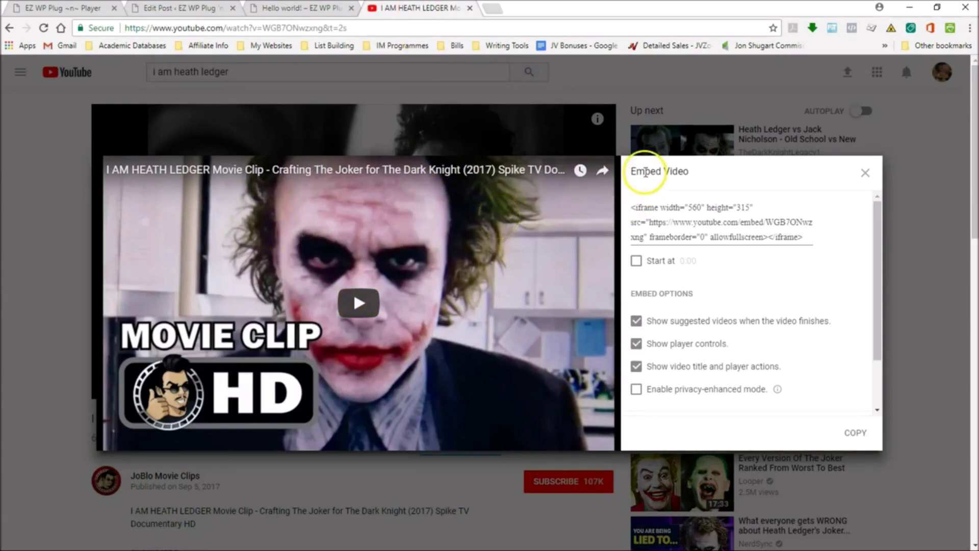
left_click_drag(631, 204, 816, 247)
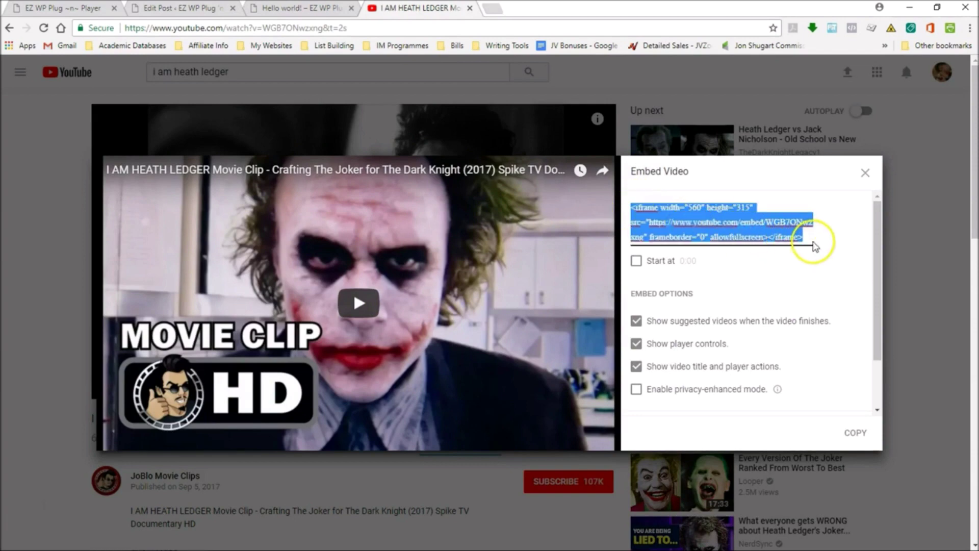
Step: Switch the test video post to the Visual view and update it
left_click(183, 8)
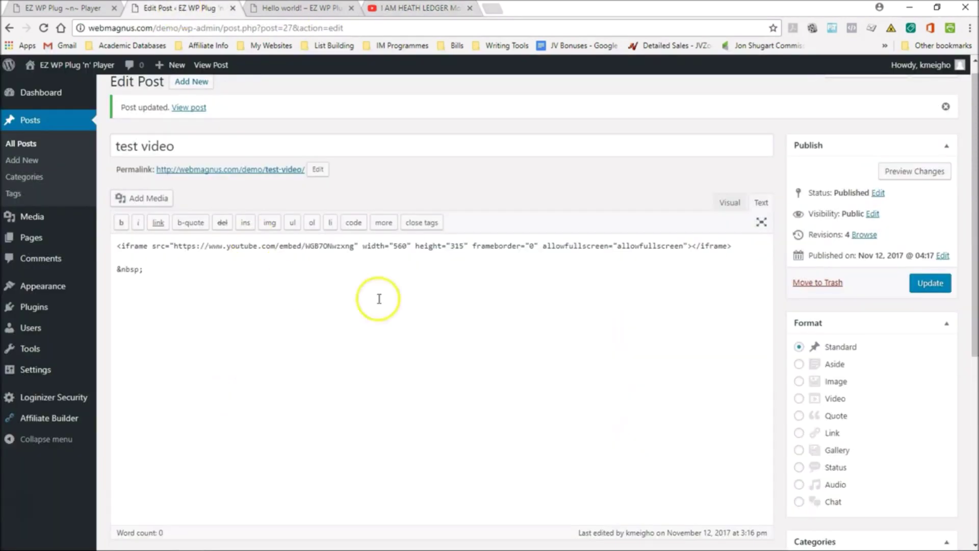
left_click(729, 202)
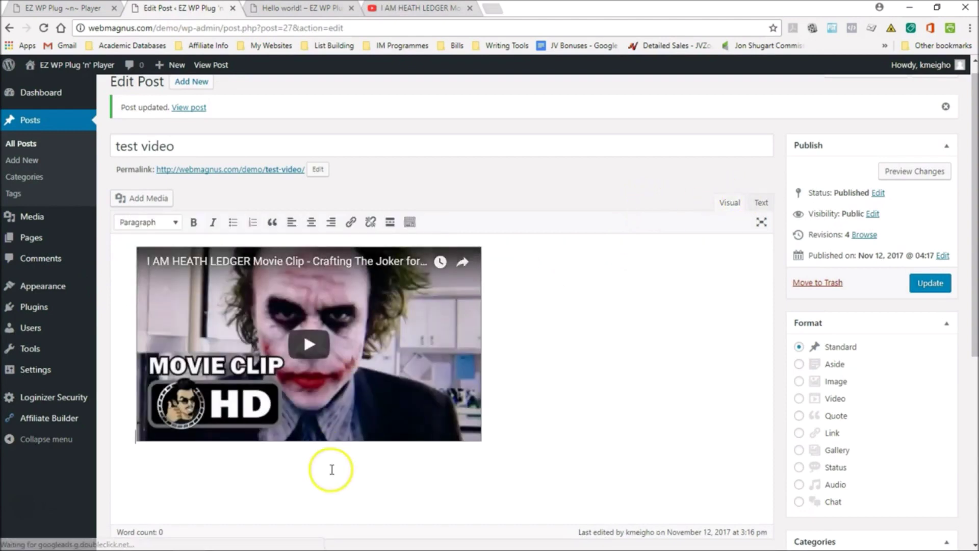
left_click(926, 284)
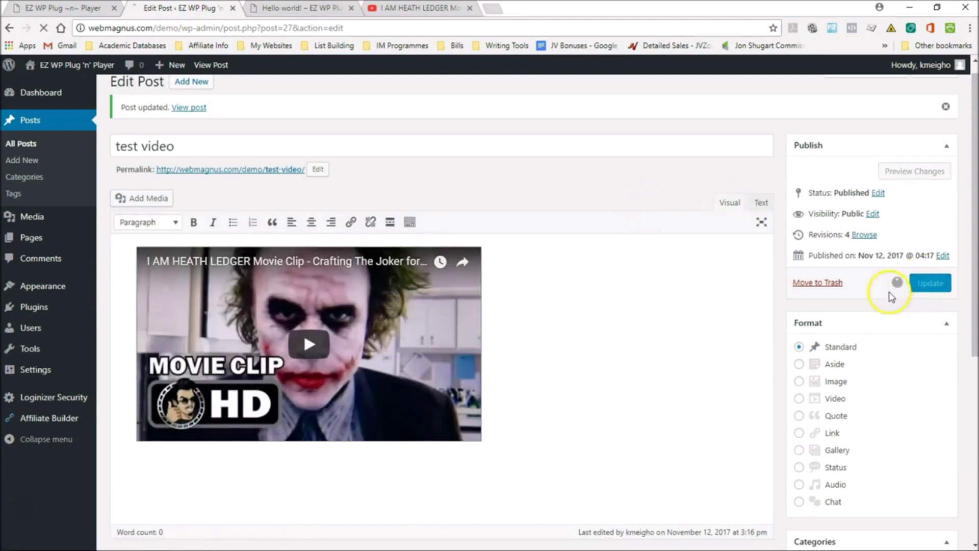
Step: Open the published post's permalink in a new tab and view it
right_click(258, 170)
left_click(288, 177)
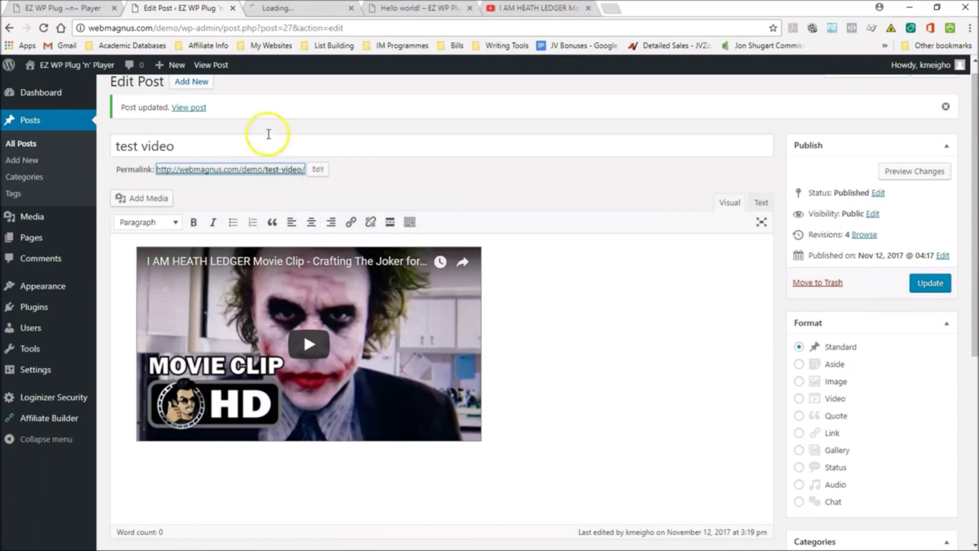
left_click(276, 8)
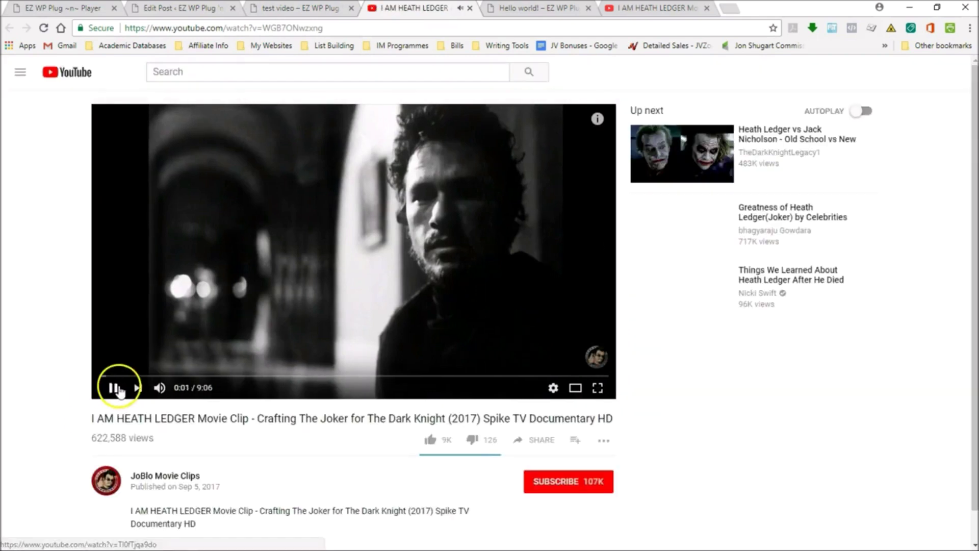
Step: Pause the YouTube original, then play and pause the embedded clip on the published test video post
left_click(118, 388)
left_click(300, 8)
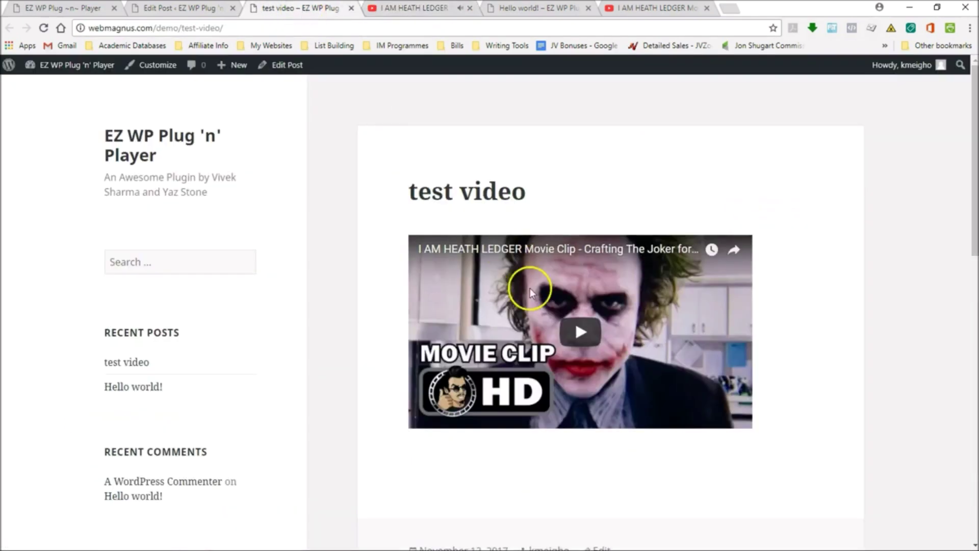
left_click(577, 329)
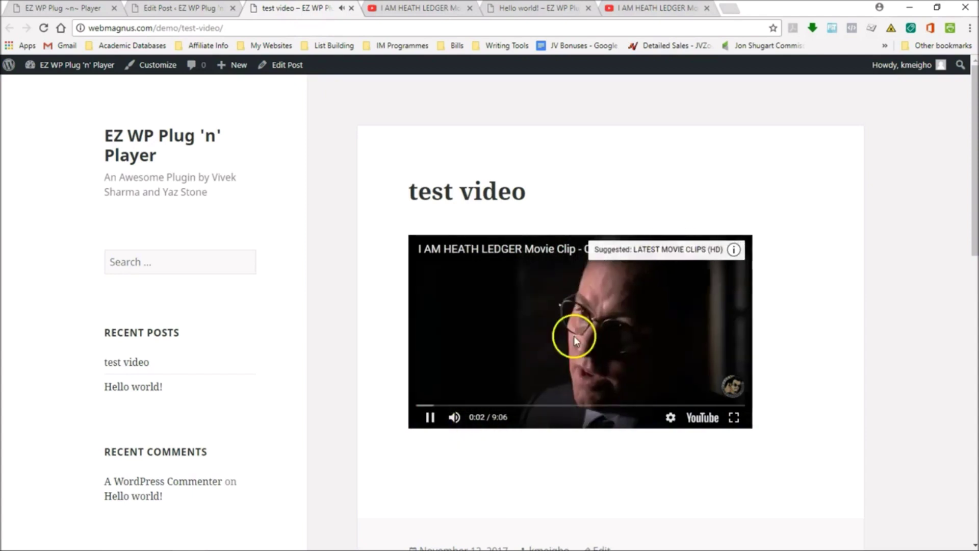
left_click(430, 417)
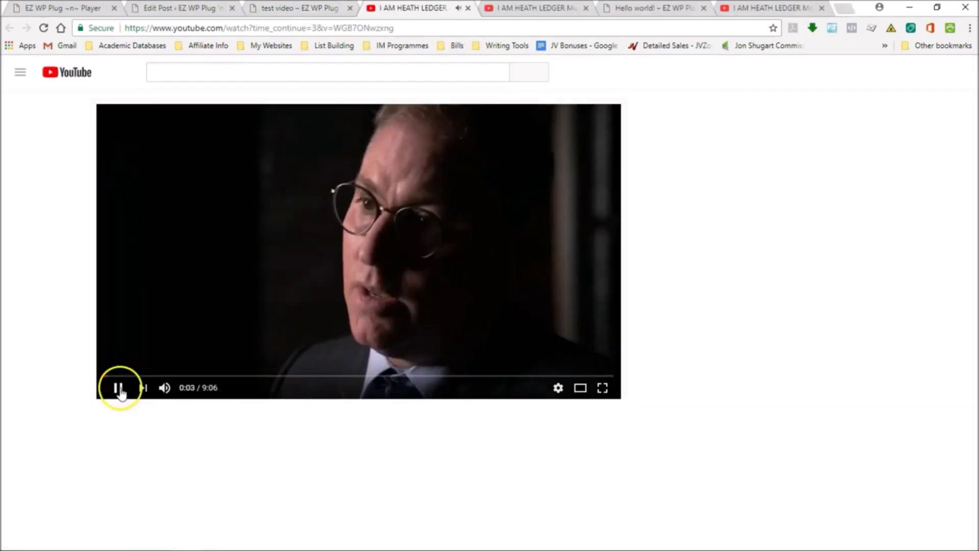
left_click(281, 9)
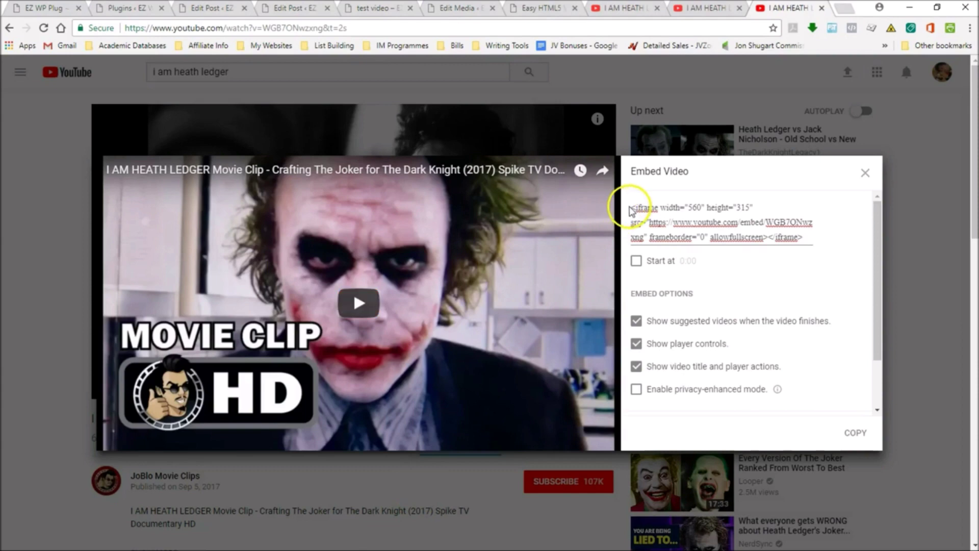
Step: Select the entire iframe code in YouTube's Embed Video box
left_click_drag(632, 208, 802, 240)
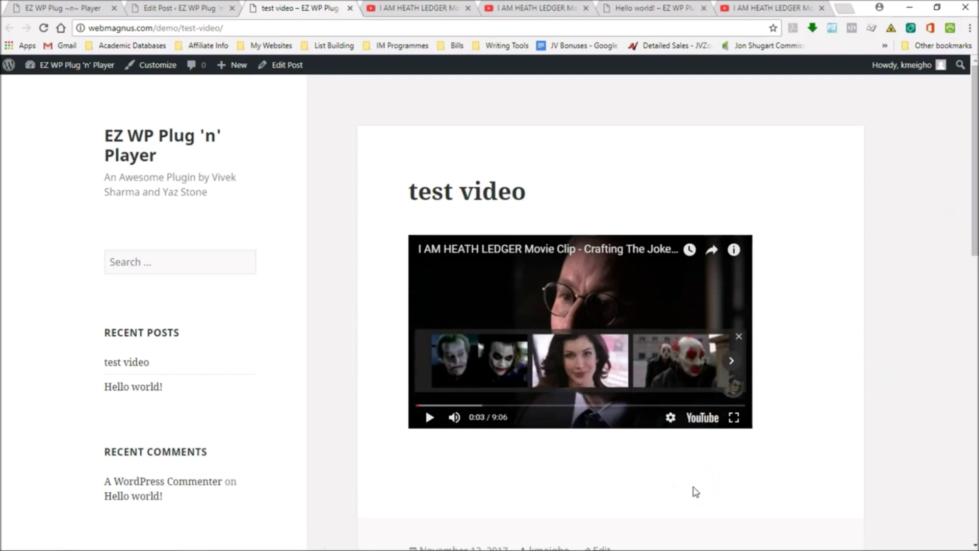
Step: Bring up the EZ WP Plug-n-Player sales page with its feature list and three licensing options
left_click(678, 496)
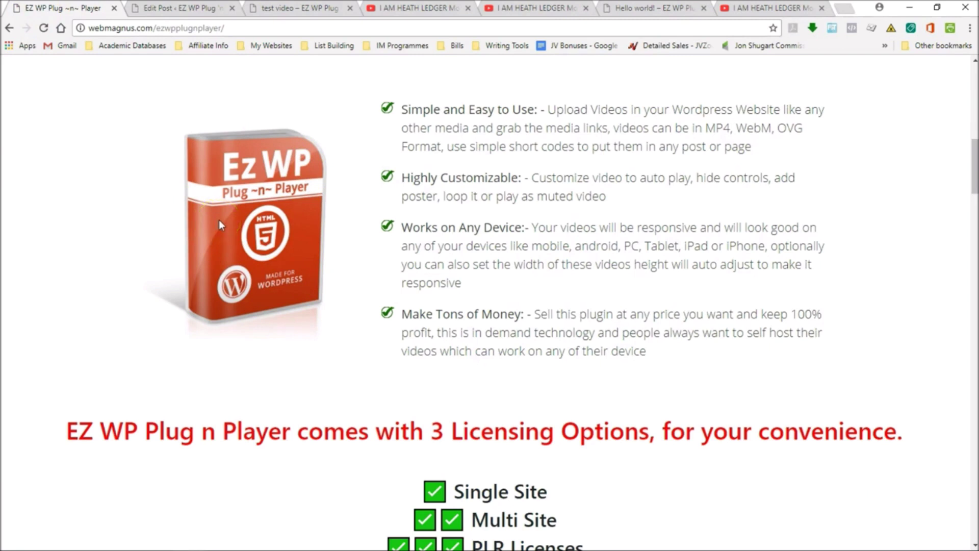
Step: Go from the post editor through the Dashboard to the Add New Plugins page
left_click(190, 8)
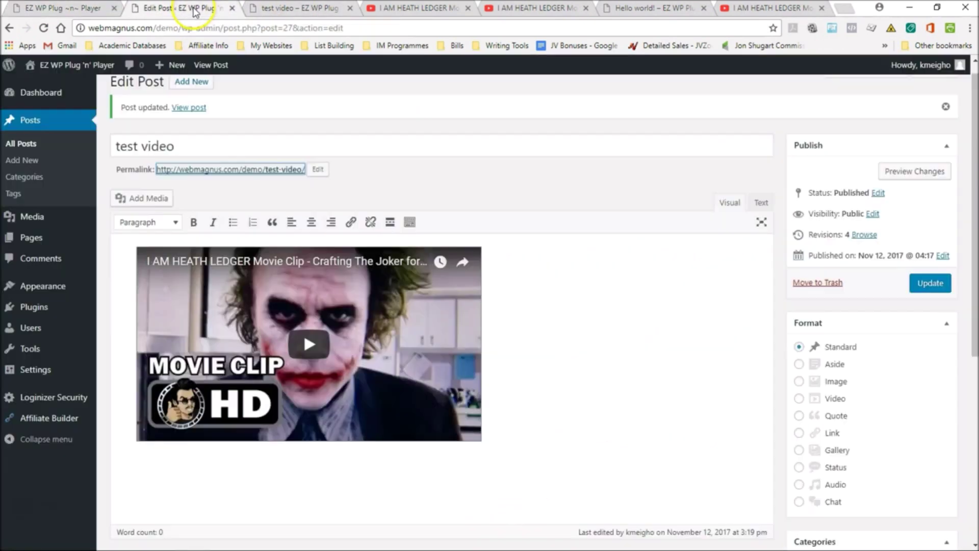
mouse_move(75, 72)
left_click(49, 91)
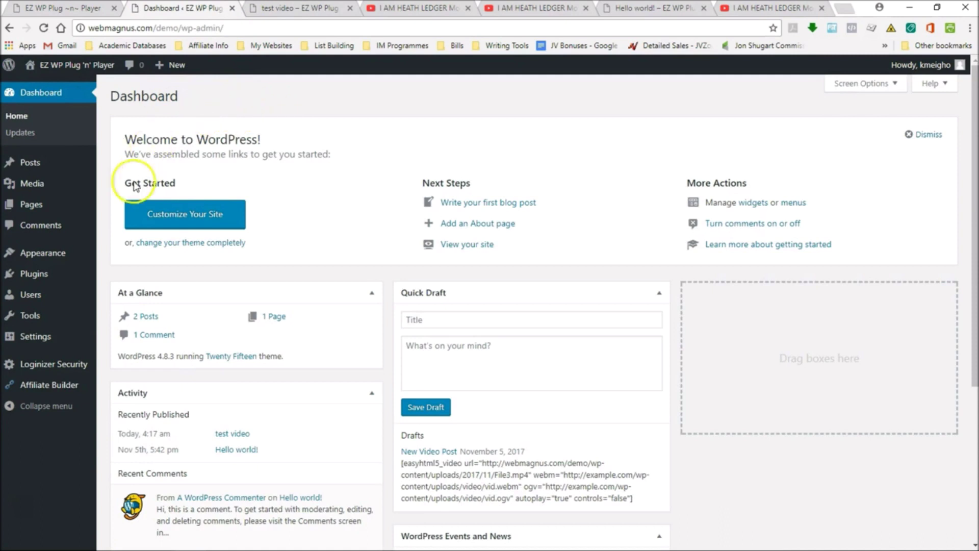
mouse_move(33, 273)
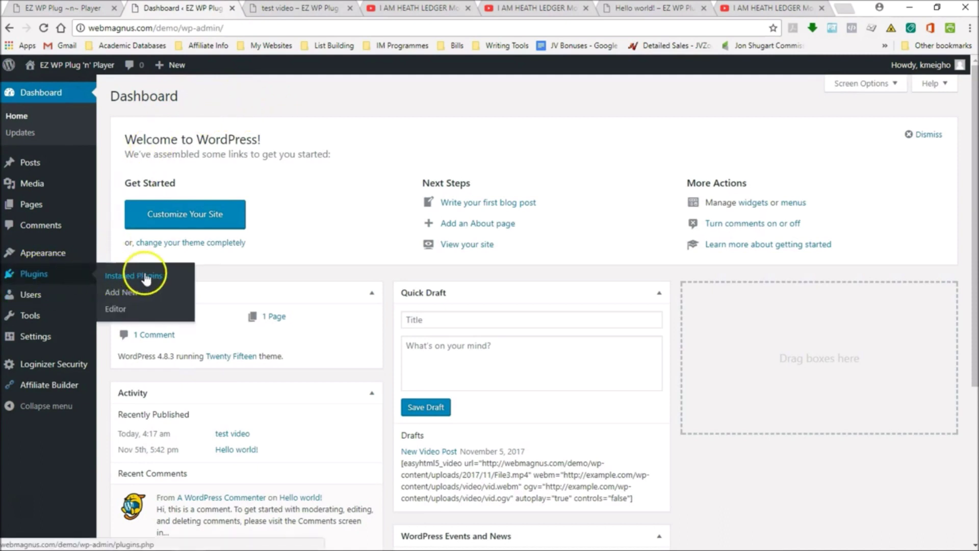
left_click(133, 291)
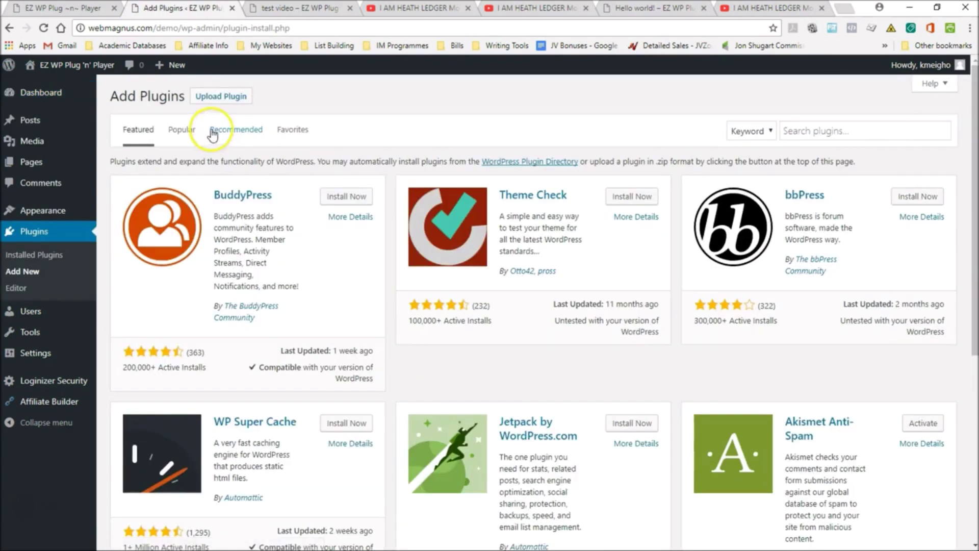
Step: Upload ezwpplugnplayer.zip, install it, and activate EZ WP Plug -n- Player
left_click(209, 97)
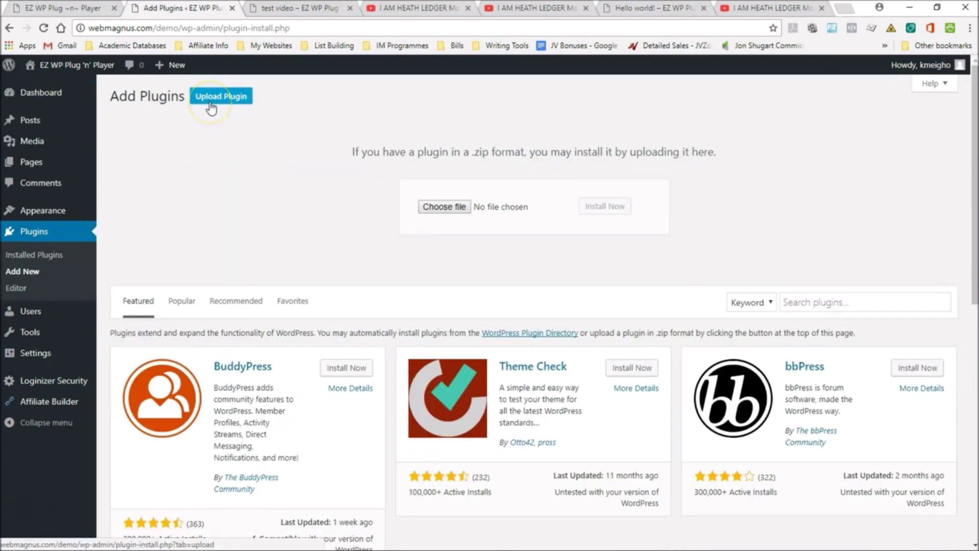
left_click(460, 210)
left_click(192, 160)
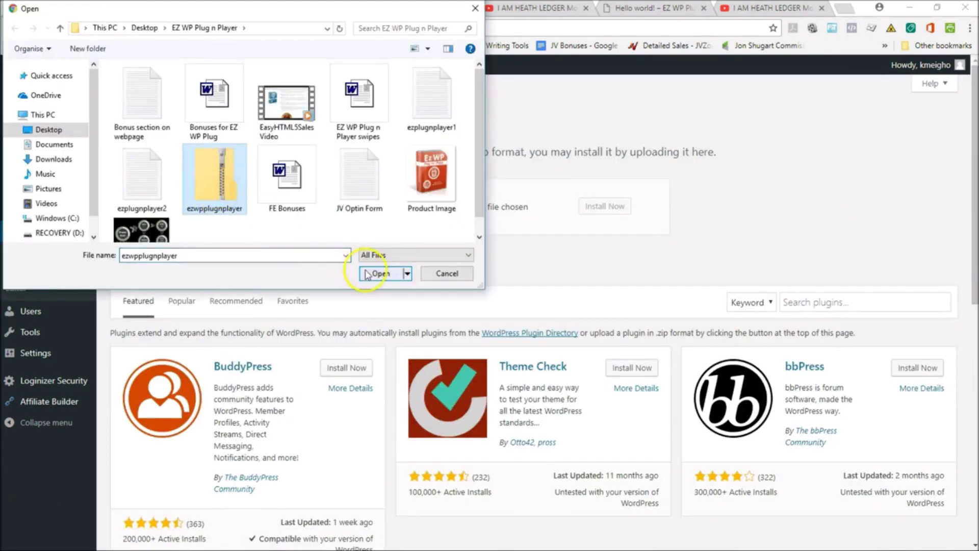
left_click(382, 273)
left_click(622, 207)
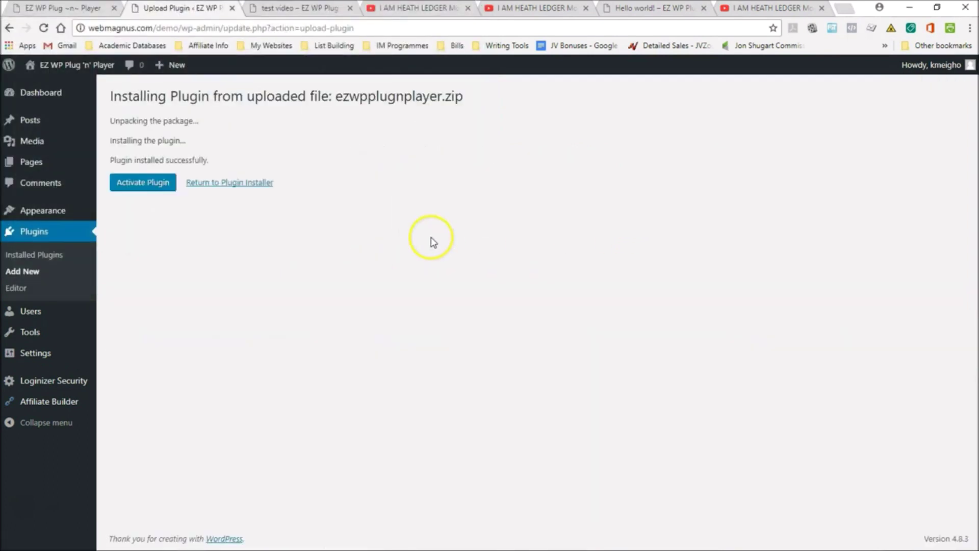
left_click(136, 184)
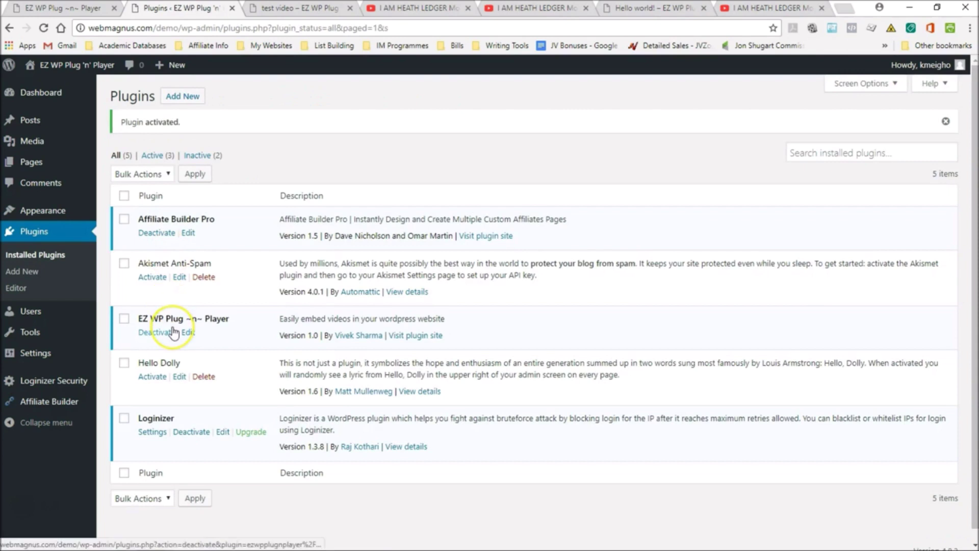
Step: Select the plugin's example easyhtml5_video shortcode
left_click(272, 11)
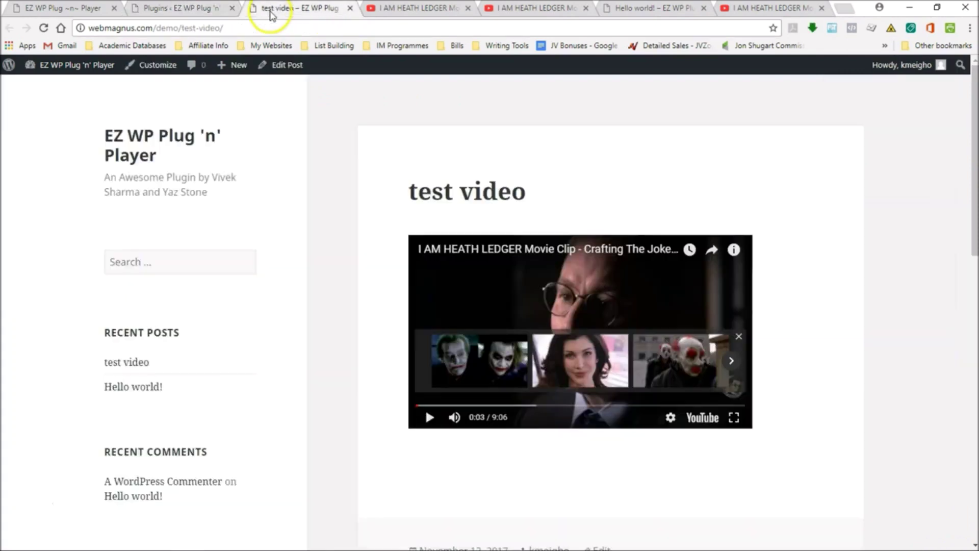
left_click(280, 65)
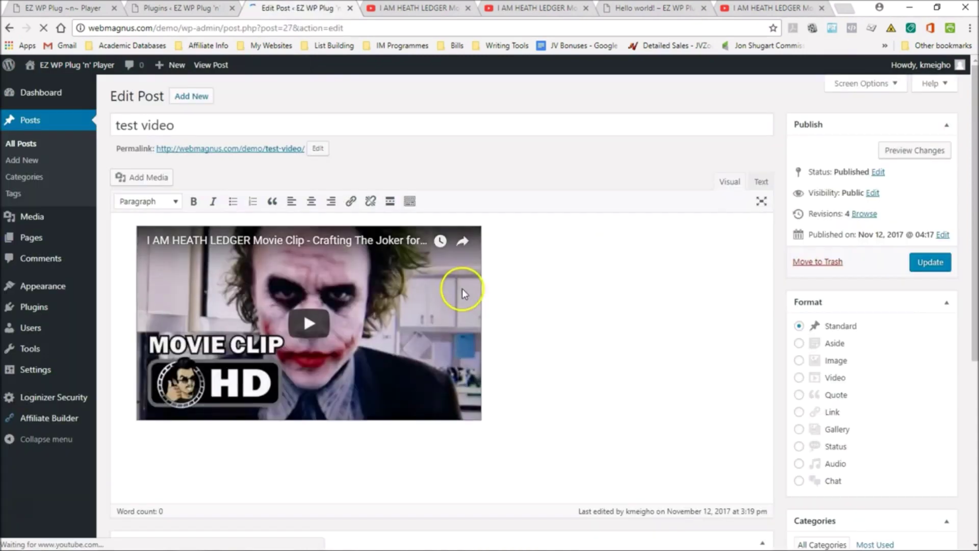
scroll(557, 313, "down", 3)
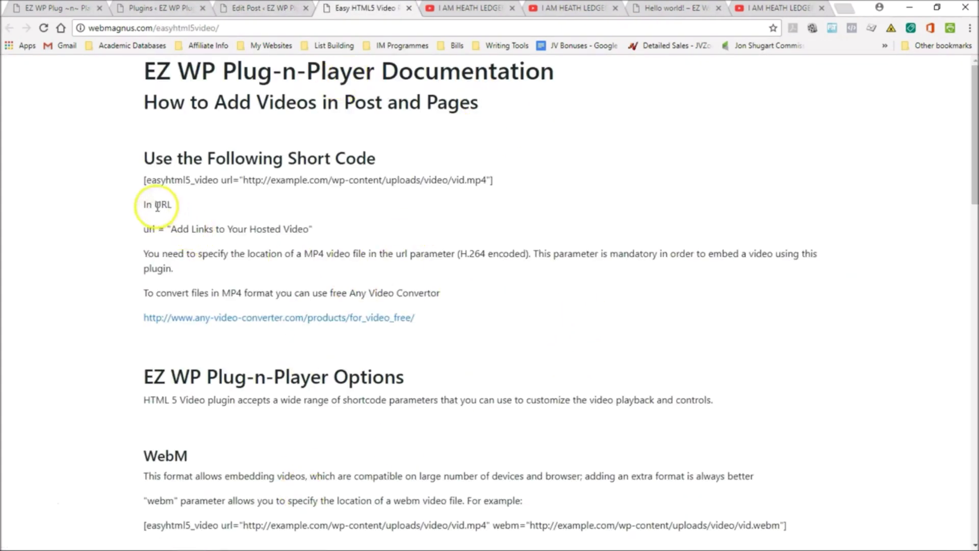
left_click_drag(143, 184, 494, 168)
key("ctrl+c")
Step: Paste the shortcode on the empty line below the YouTube clip and select its vid.mp4 URL
left_click(240, 10)
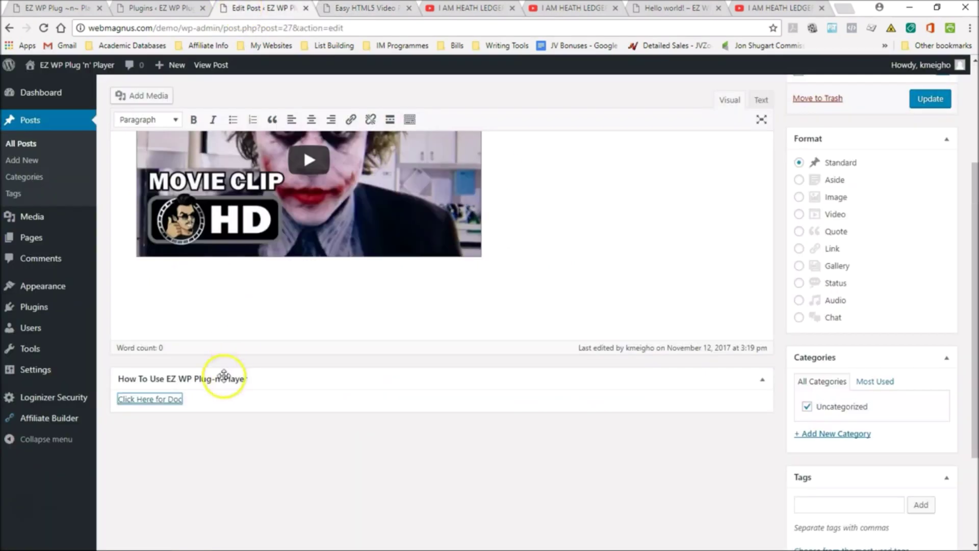
left_click(389, 298)
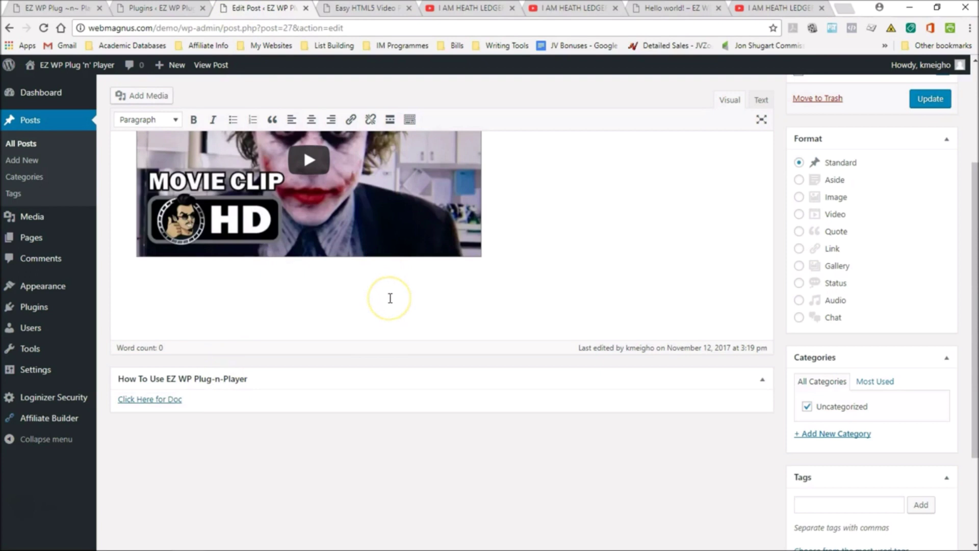
key("ctrl+v")
scroll(714, 148, "down", 1)
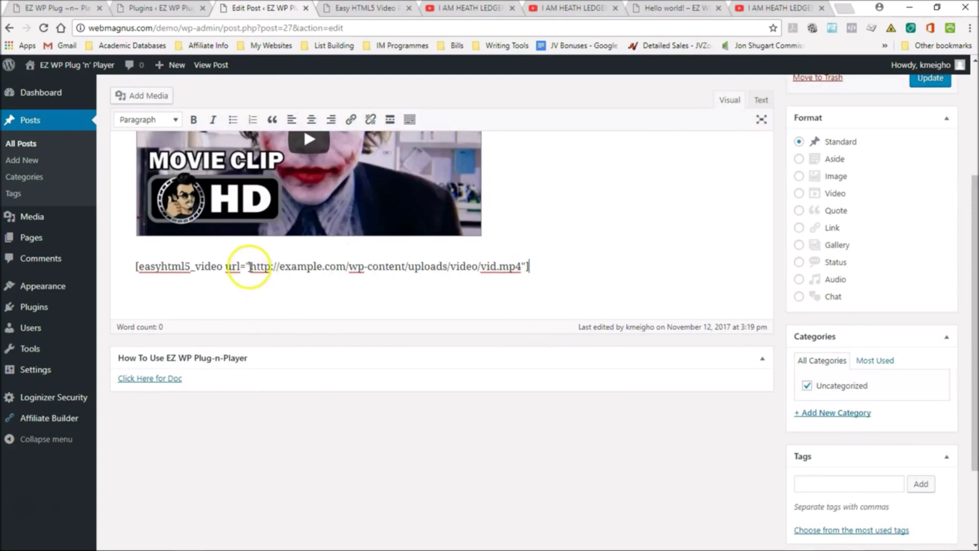
left_click_drag(251, 266, 520, 266)
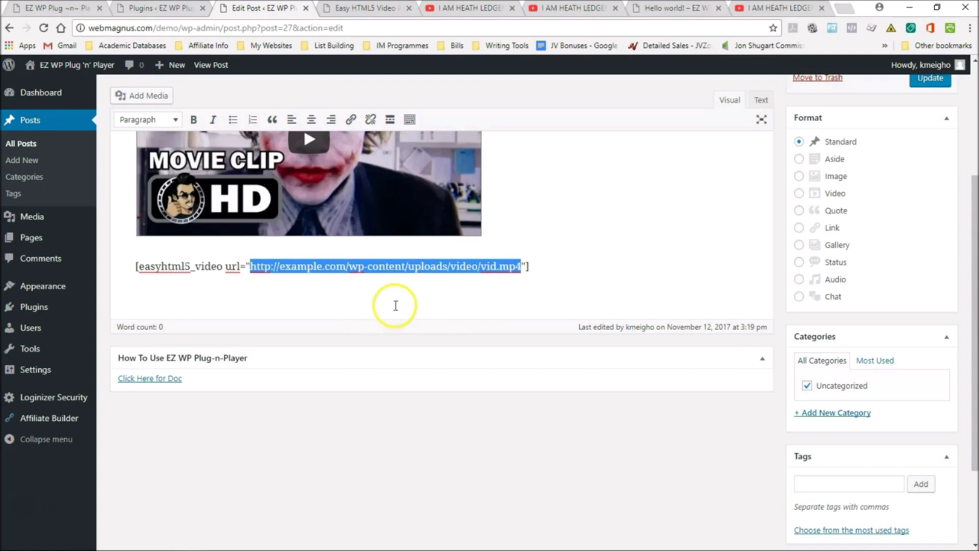
mouse_move(56, 288)
mouse_move(37, 214)
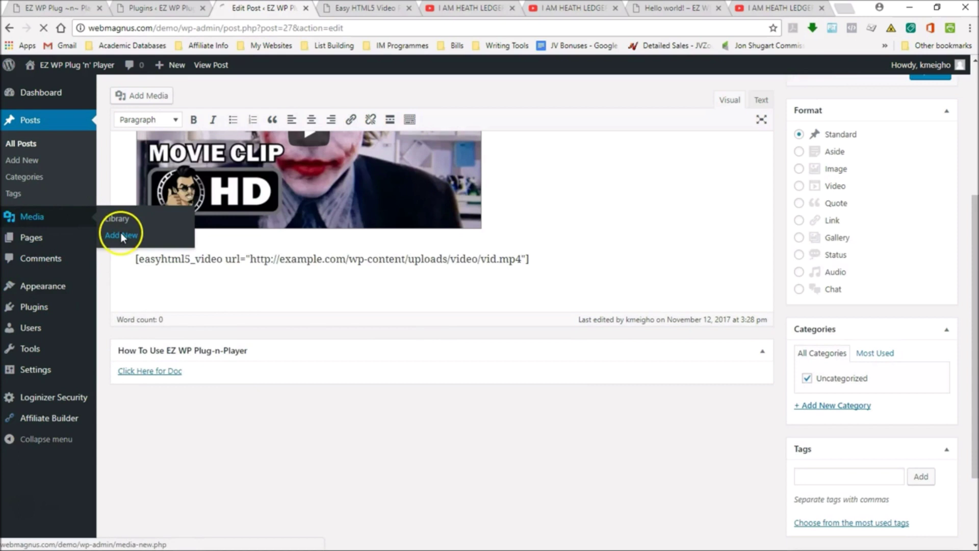
Step: Upload File3.mp4 to the media library and select its File URL
left_click(122, 235)
left_click(525, 212)
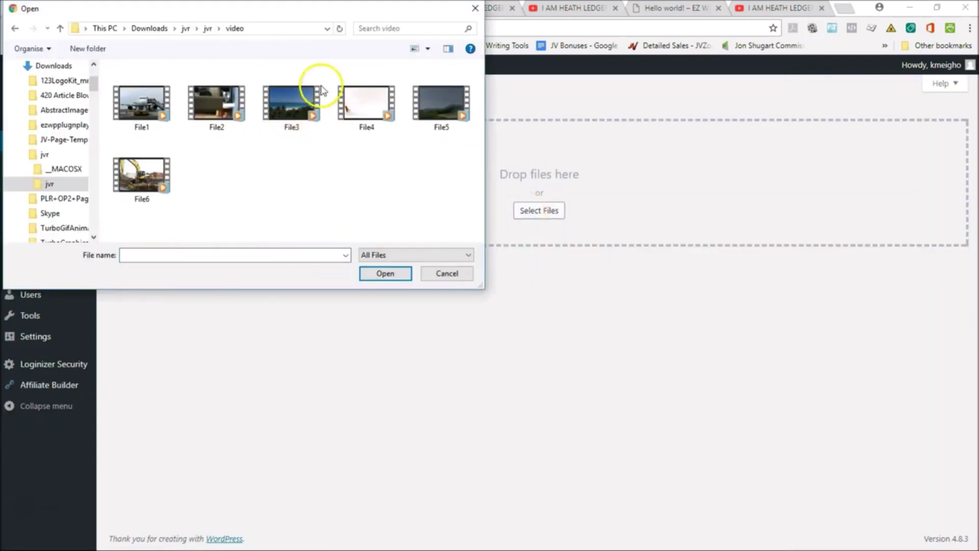
left_click(286, 96)
left_click(388, 273)
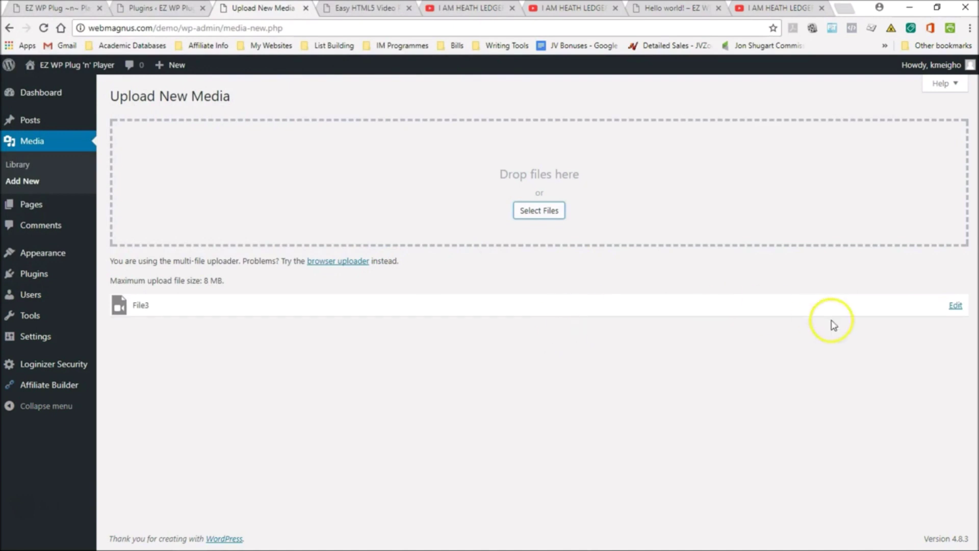
left_click(955, 306)
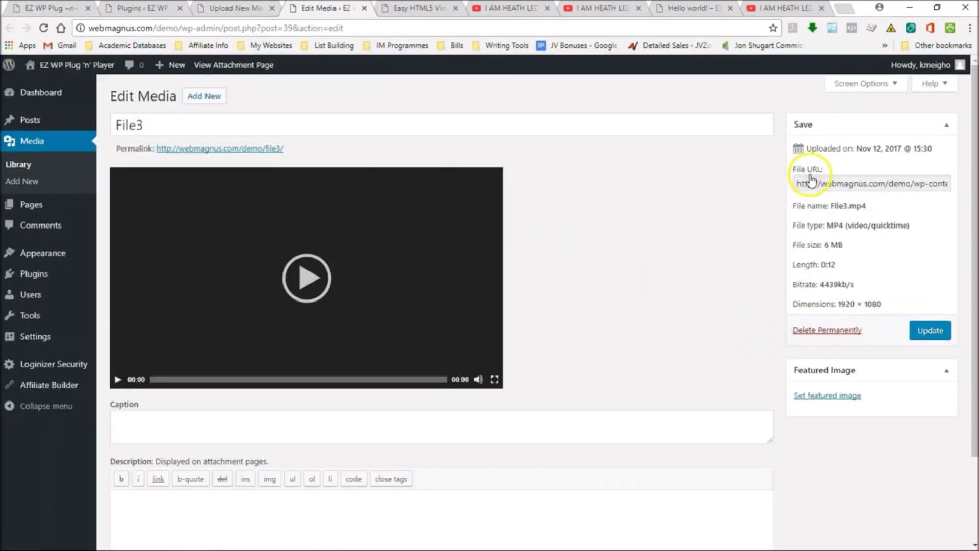
left_click_drag(798, 182, 948, 182)
key("ctrl+c")
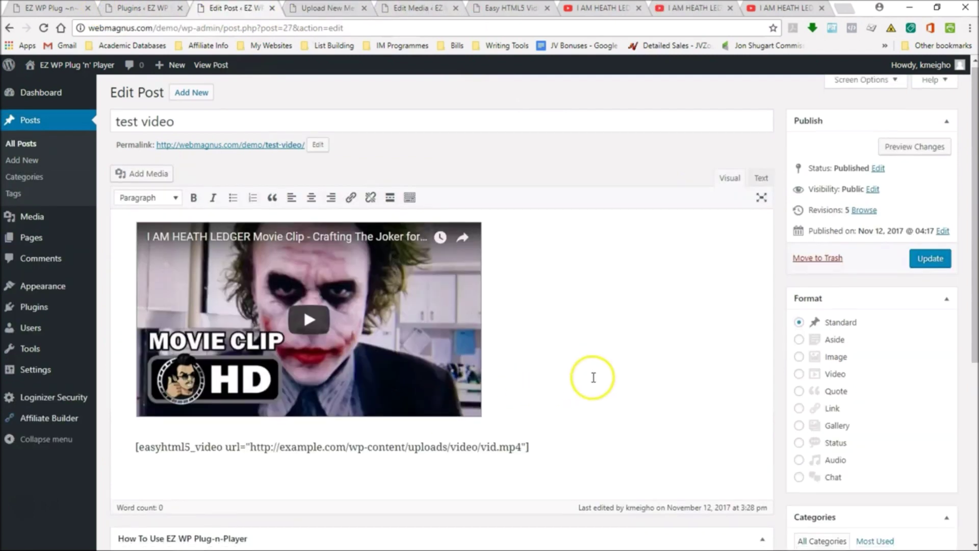
Step: Replace the shortcode's sample URL with the File3.mp4 address and update the post
scroll(586, 377, "down", 2)
left_click_drag(521, 368, 250, 368)
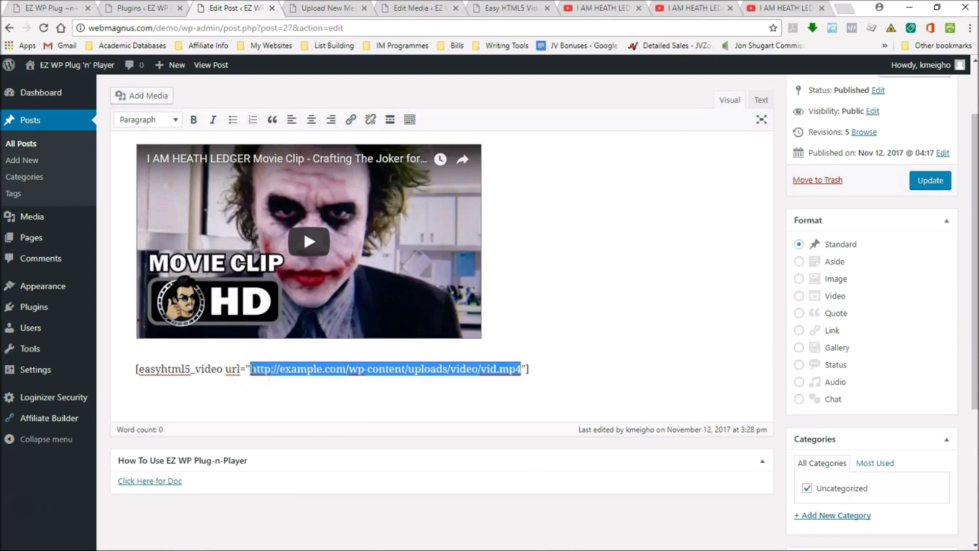
key("BackSpace")
key("ctrl+v")
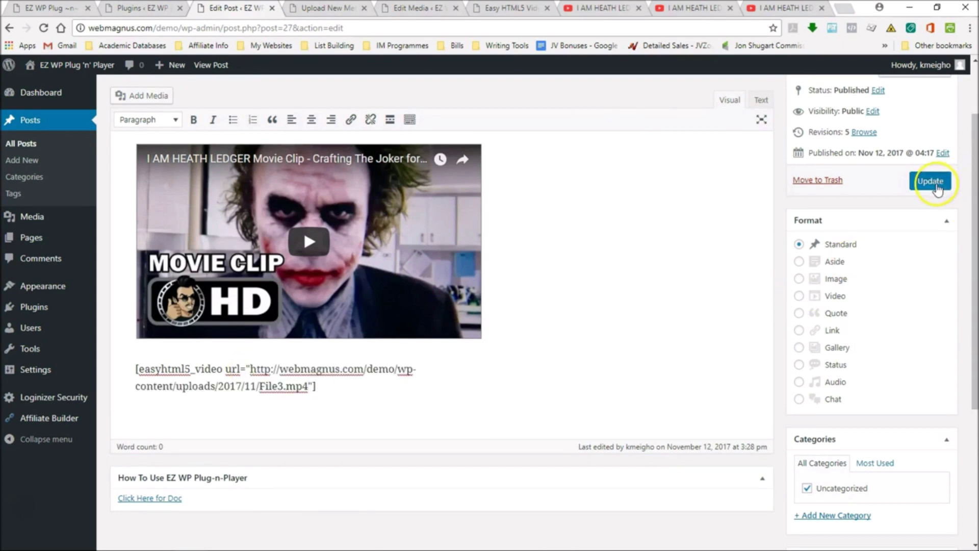
left_click(930, 181)
Step: Open the published post in a new tab, then play and pause the self-hosted beach video
right_click(182, 112)
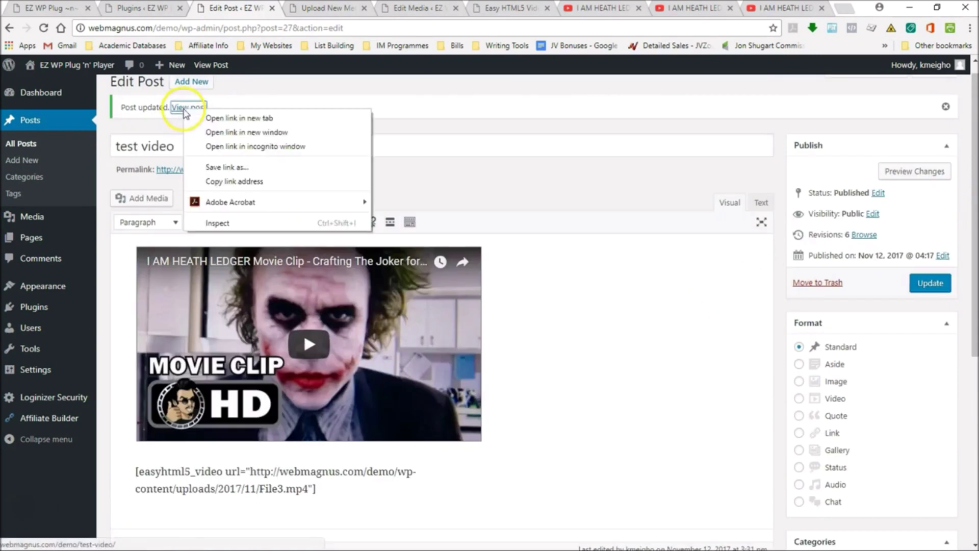
left_click(237, 115)
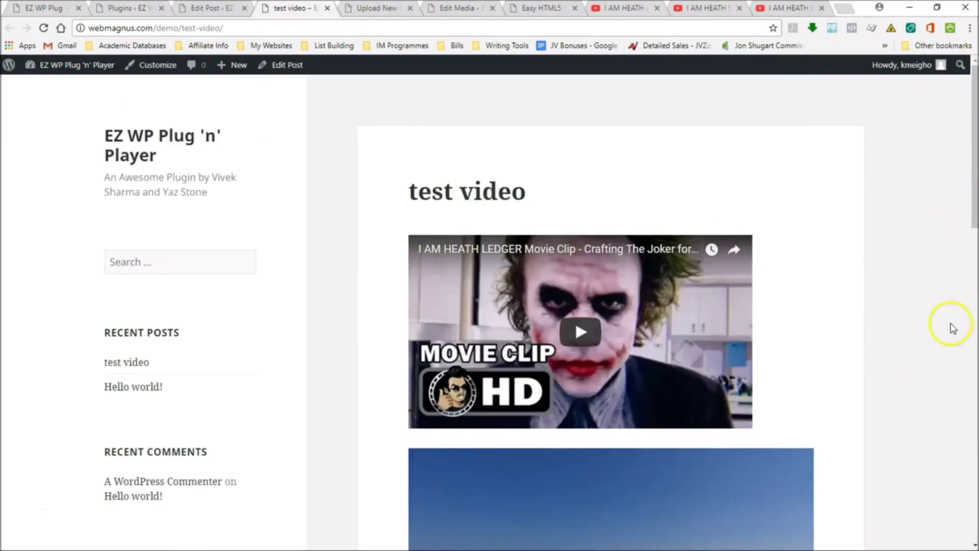
scroll(916, 328, "down", 2)
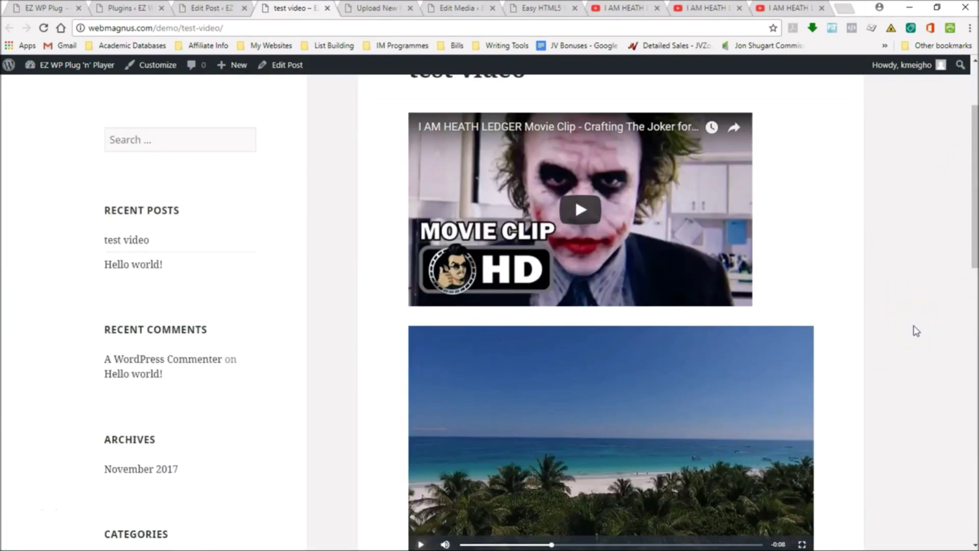
scroll(916, 331, "down", 1)
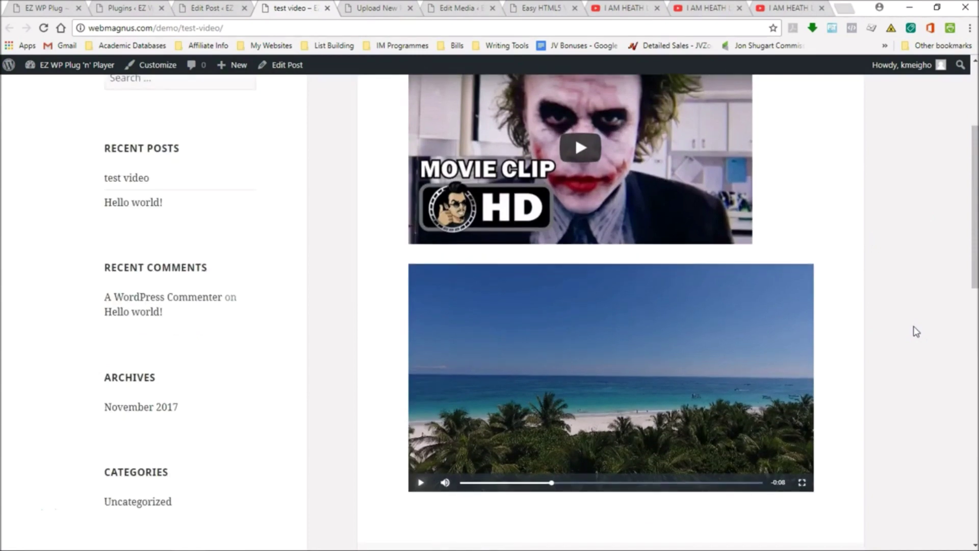
scroll(916, 331, "down", 1)
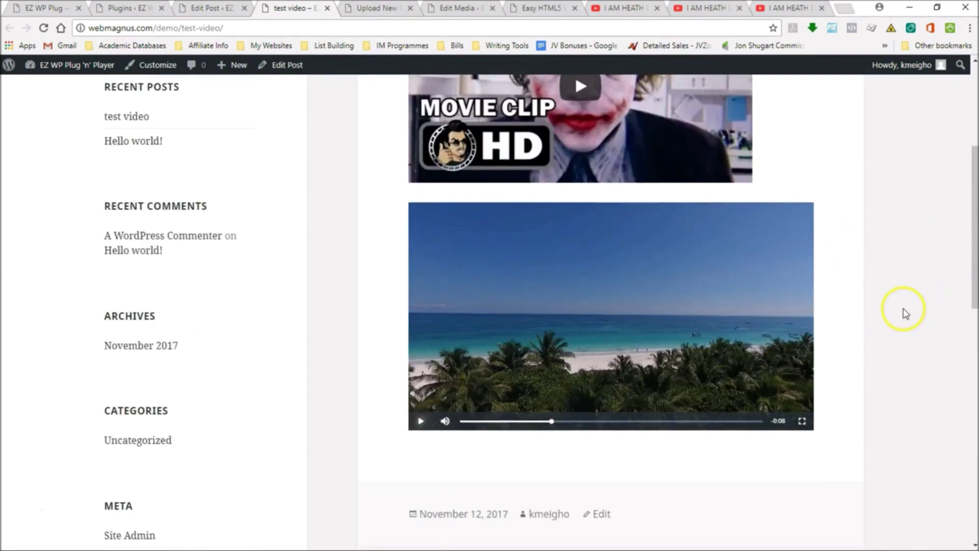
scroll(867, 319, "up", 1)
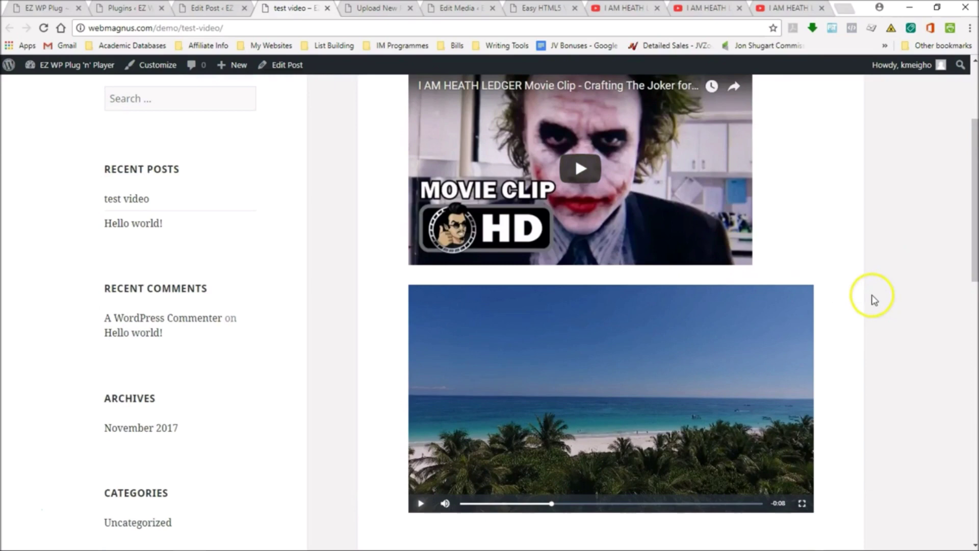
scroll(874, 298, "up", 1)
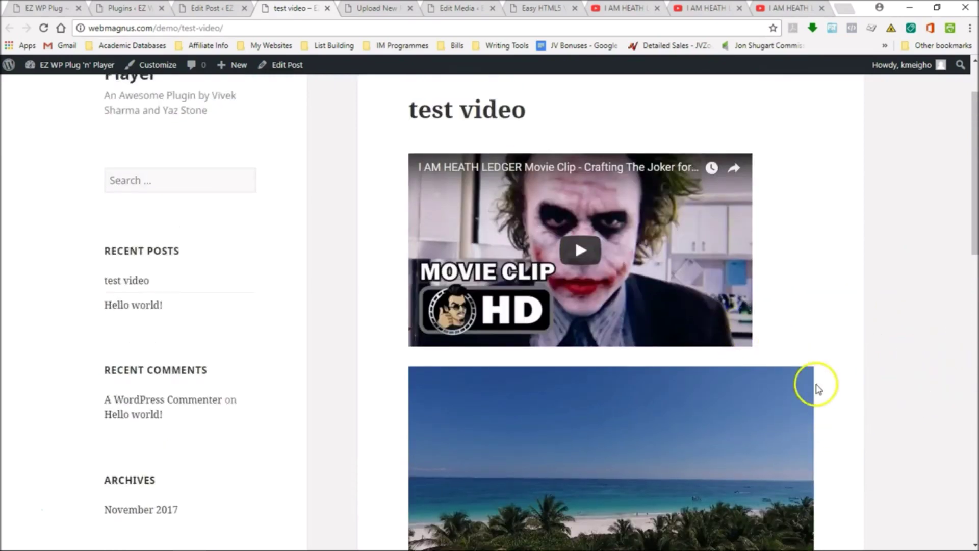
scroll(841, 367, "down", 1)
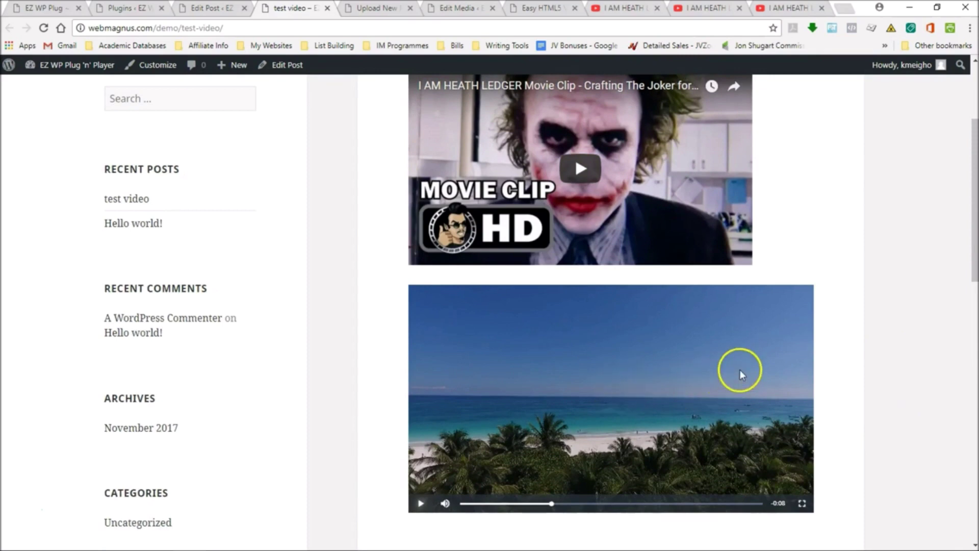
scroll(741, 374, "down", 1)
left_click(551, 420)
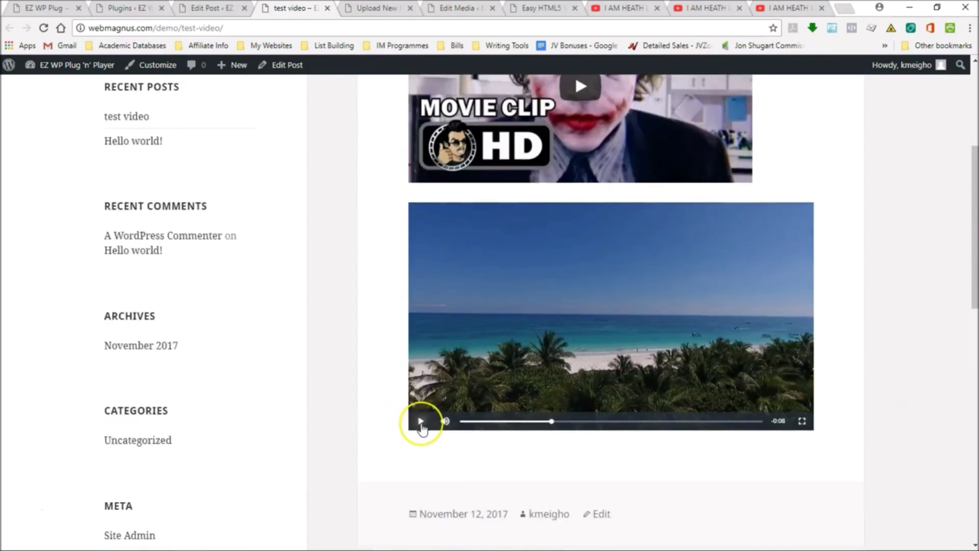
left_click(421, 421)
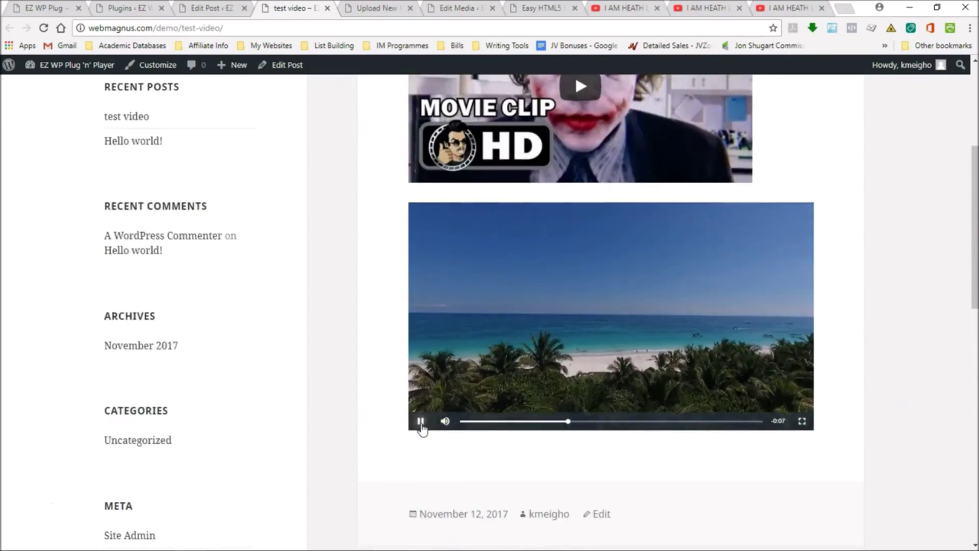
left_click(421, 421)
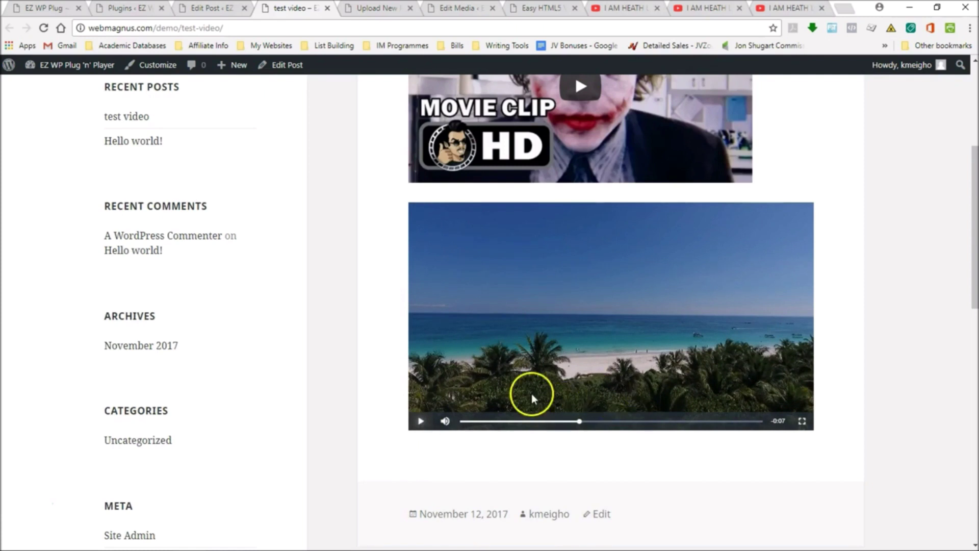
scroll(343, 312, "up", 4)
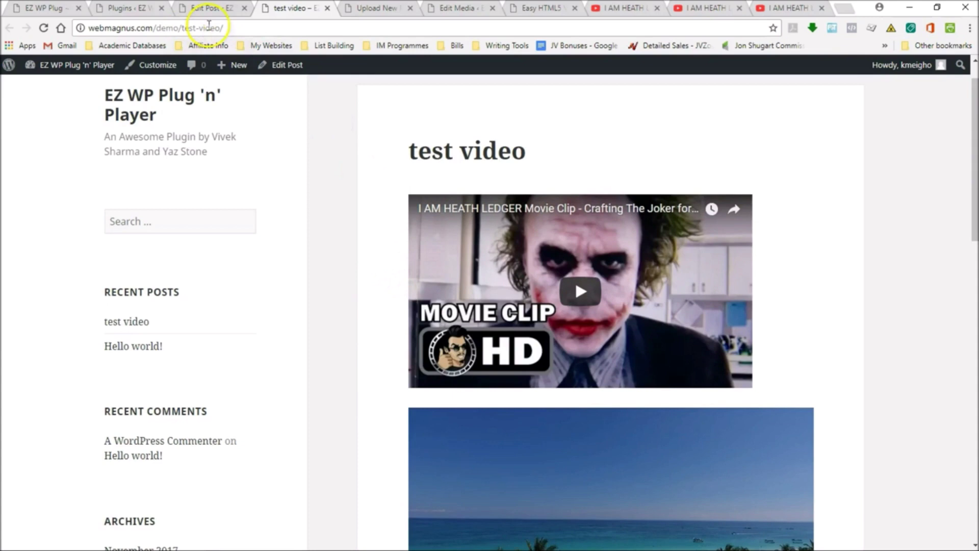
Step: Copy the webm="…vid.webm" example parameter from the documentation's WebM section
left_click(530, 8)
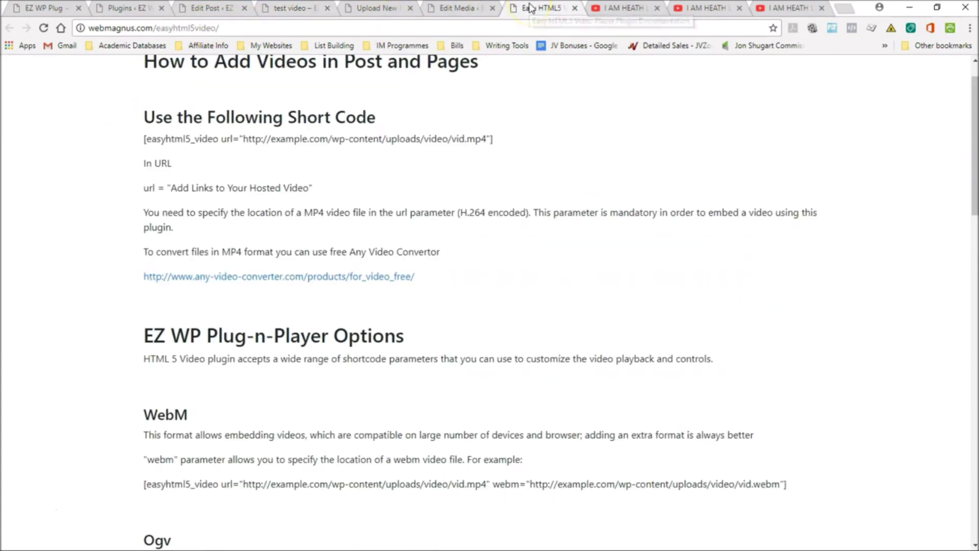
scroll(518, 234, "up", 1)
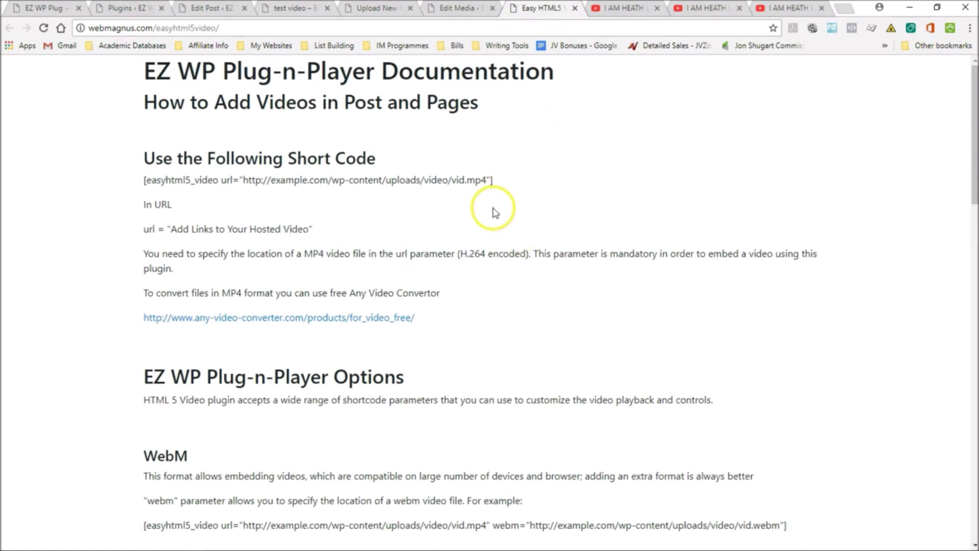
scroll(494, 211, "down", 3)
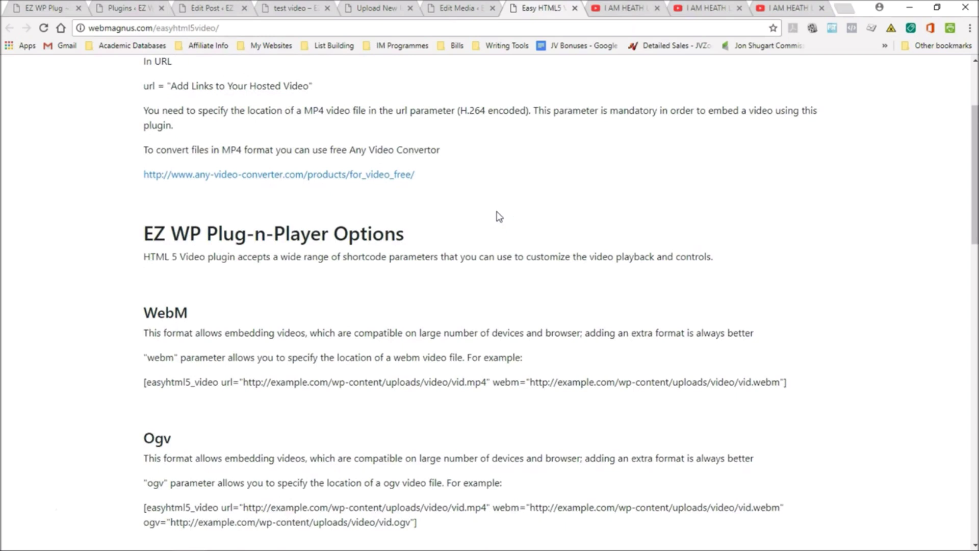
scroll(499, 216, "down", 2)
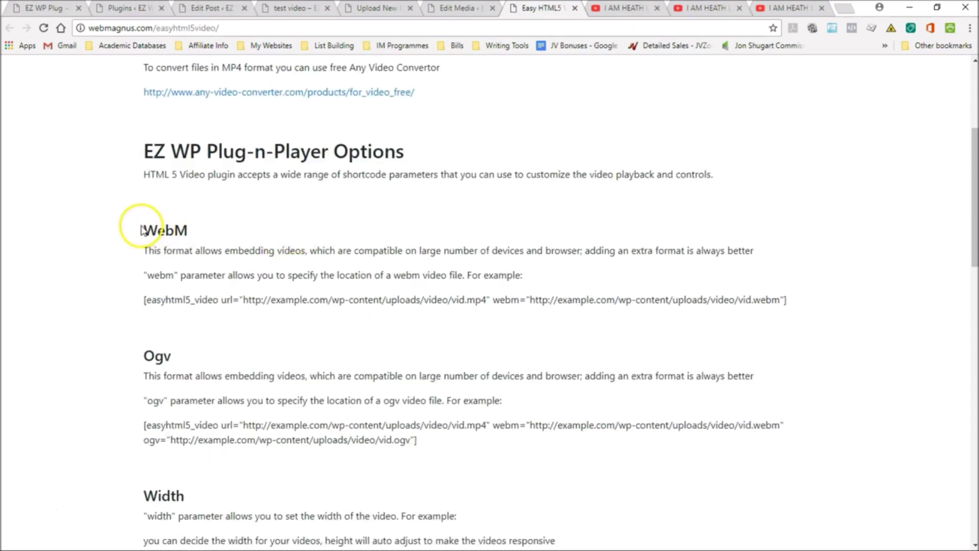
left_click_drag(141, 229, 192, 229)
left_click(720, 343)
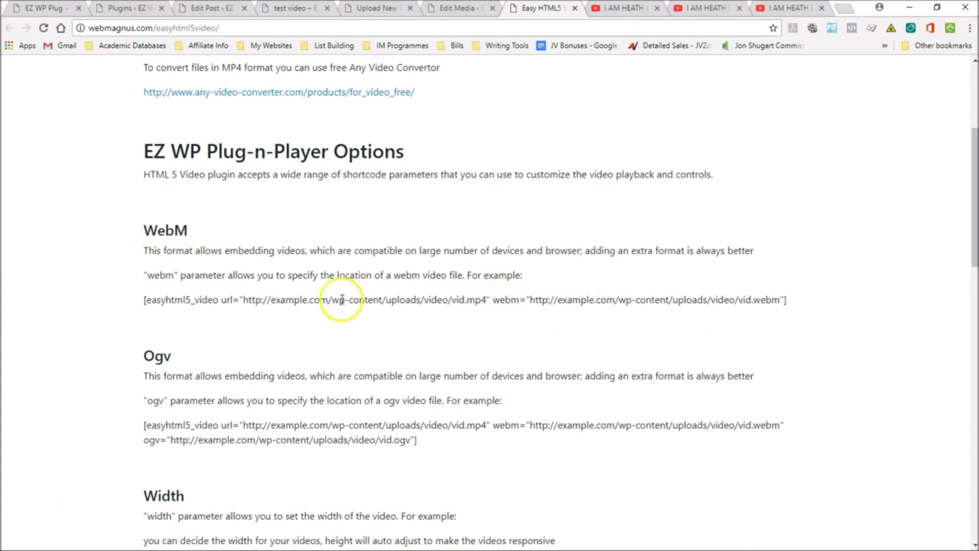
left_click_drag(492, 301, 788, 301)
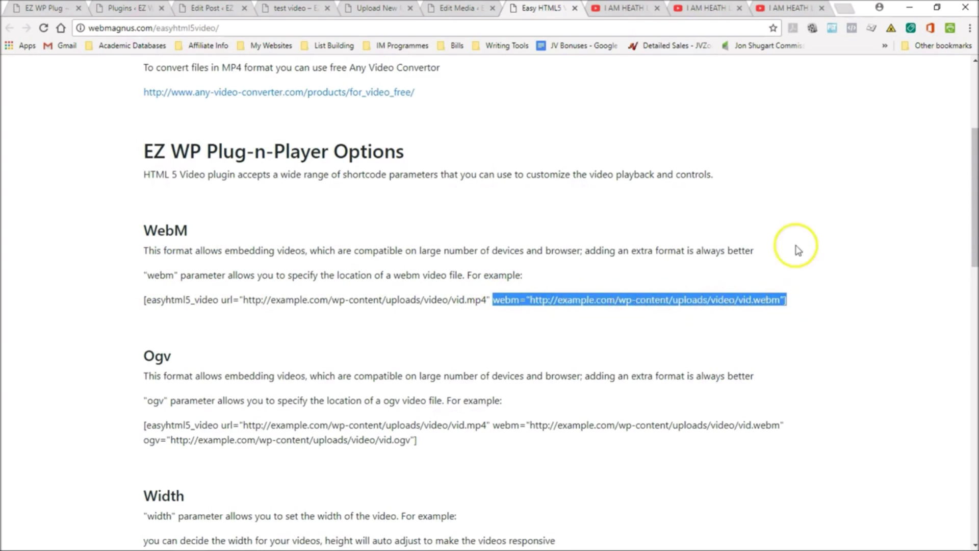
right_click(681, 300)
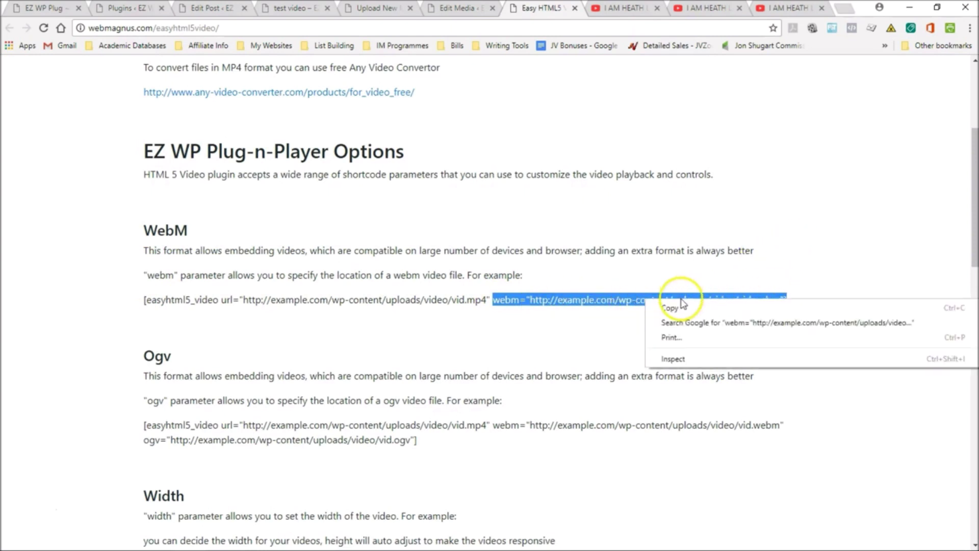
left_click(685, 308)
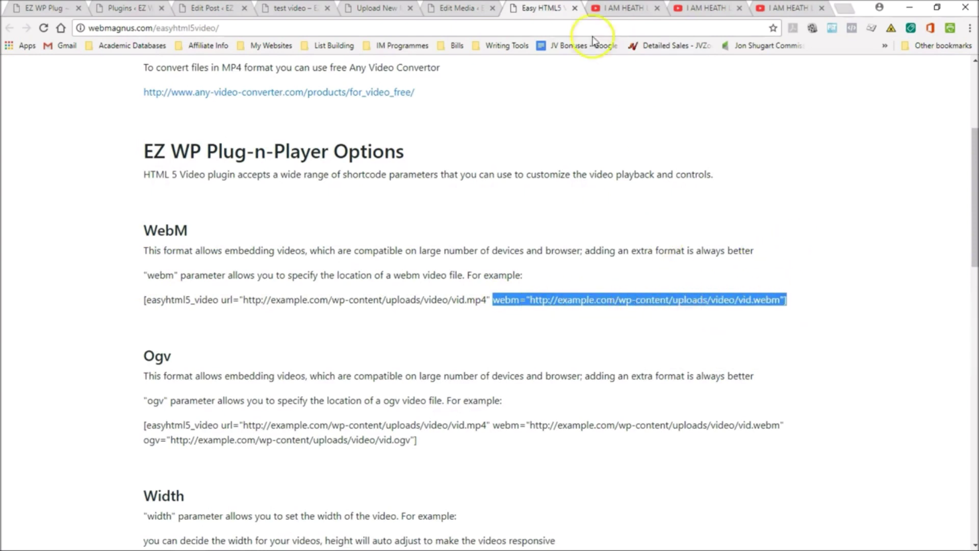
Step: Paste the webm source before the closing bracket of the test video post's easyhtml5_video shortcode
left_click(446, 10)
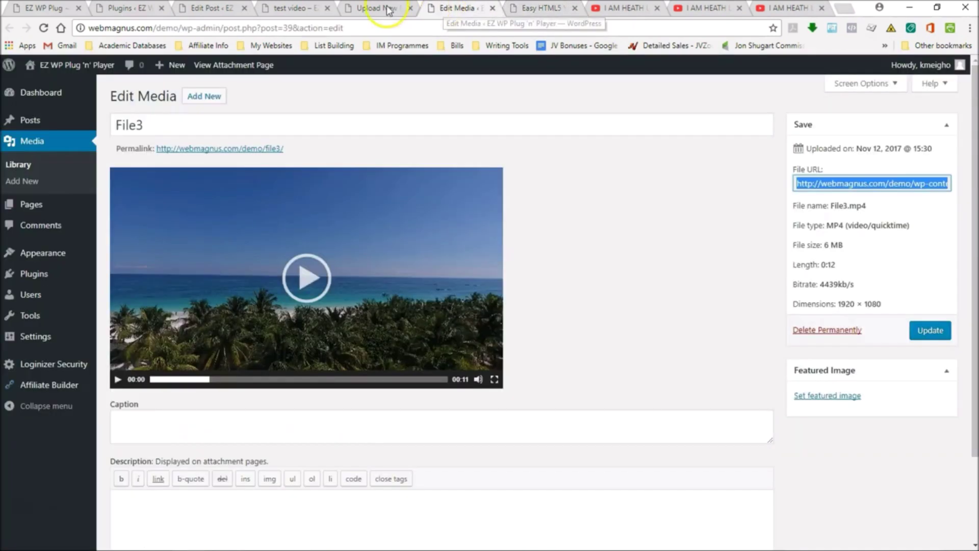
left_click(292, 9)
left_click(275, 69)
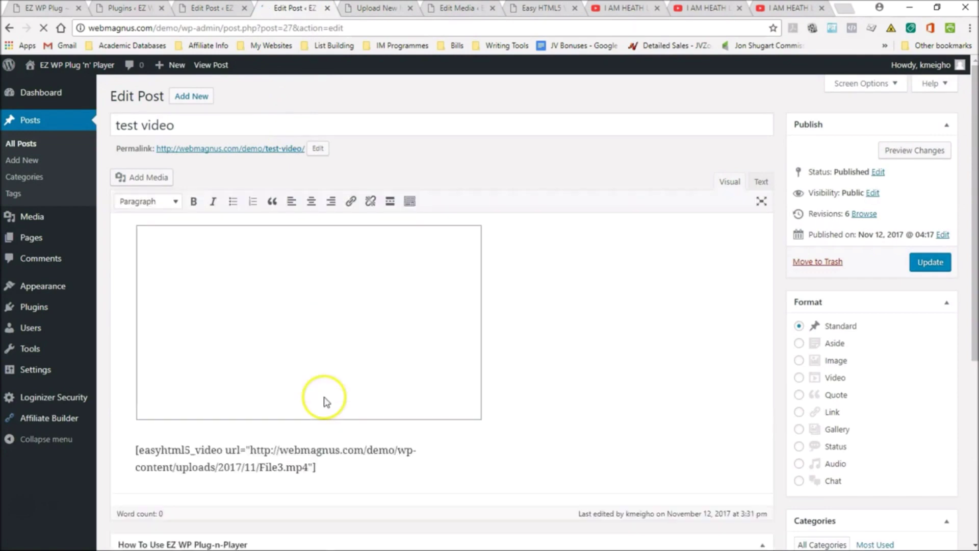
scroll(321, 390, "down", 2)
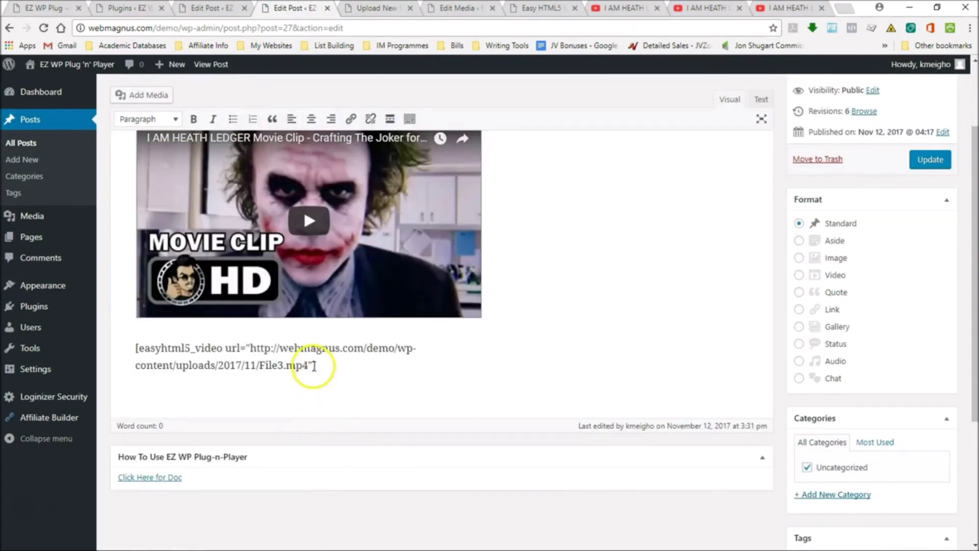
left_click(312, 366)
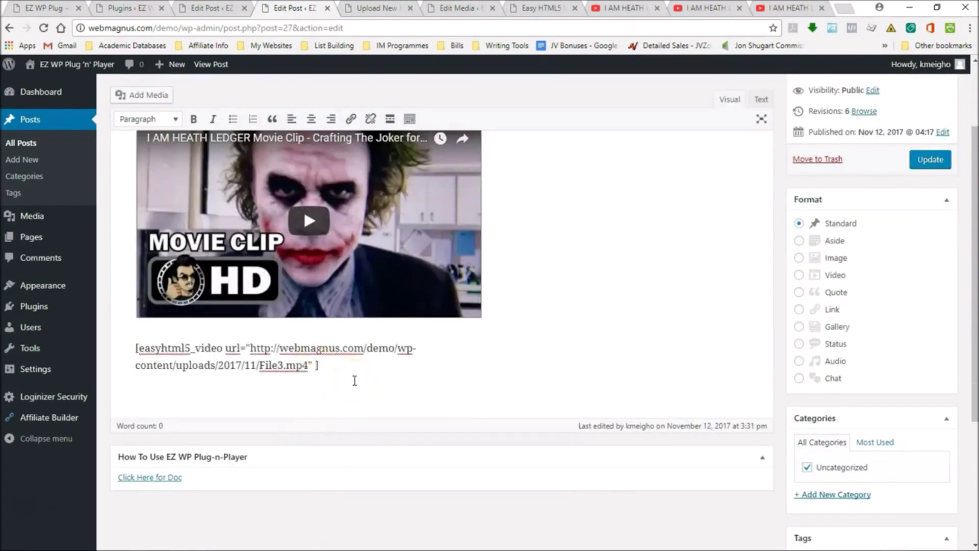
key("ctrl+v")
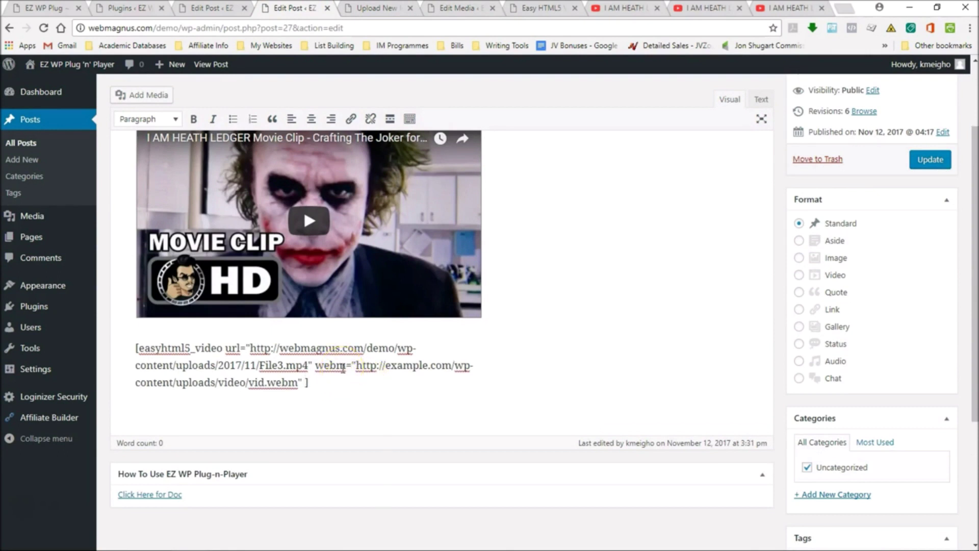
left_click(527, 6)
scroll(286, 301, "down", 2)
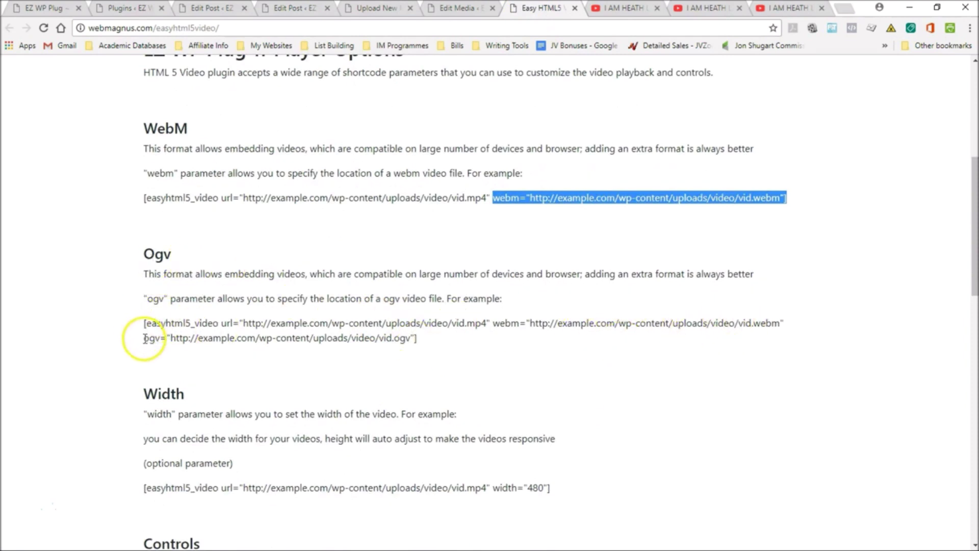
Step: Copy the example ogv attribute and paste it into the shortcode after the webm source
left_click_drag(145, 338, 410, 341)
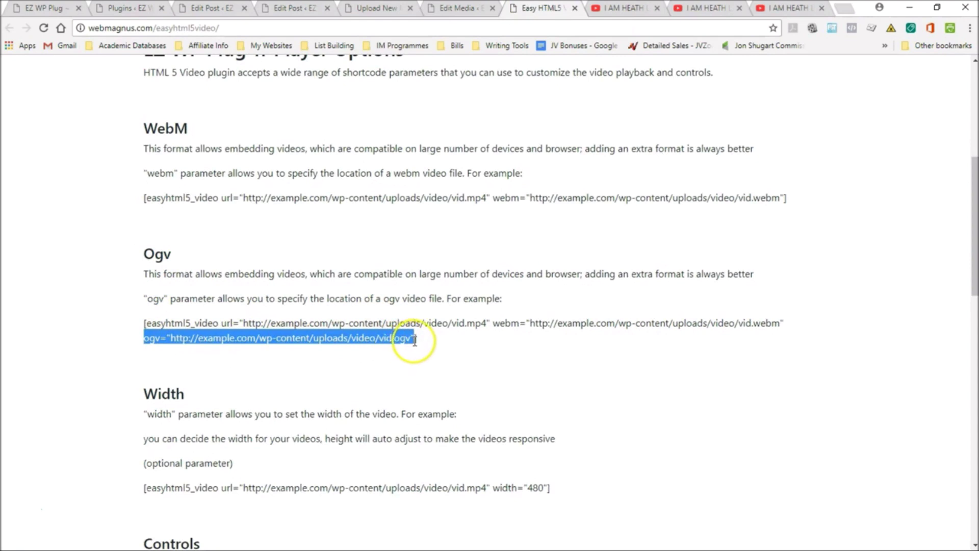
right_click(404, 339)
left_click(424, 345)
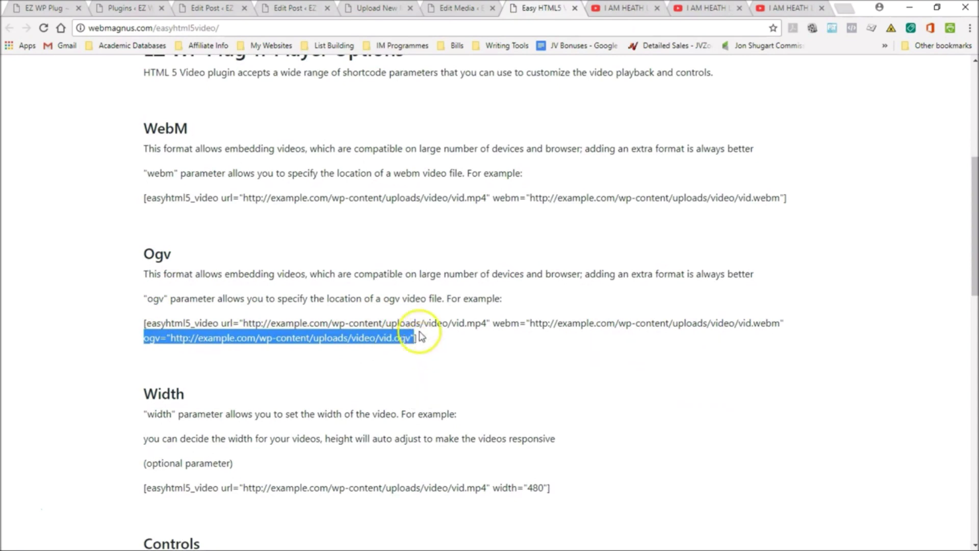
left_click(274, 10)
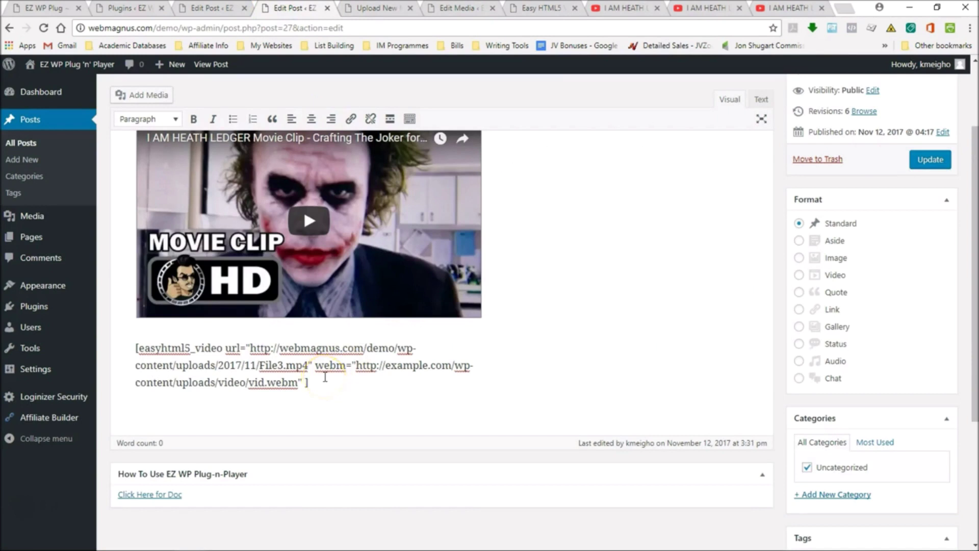
key("ctrl+v")
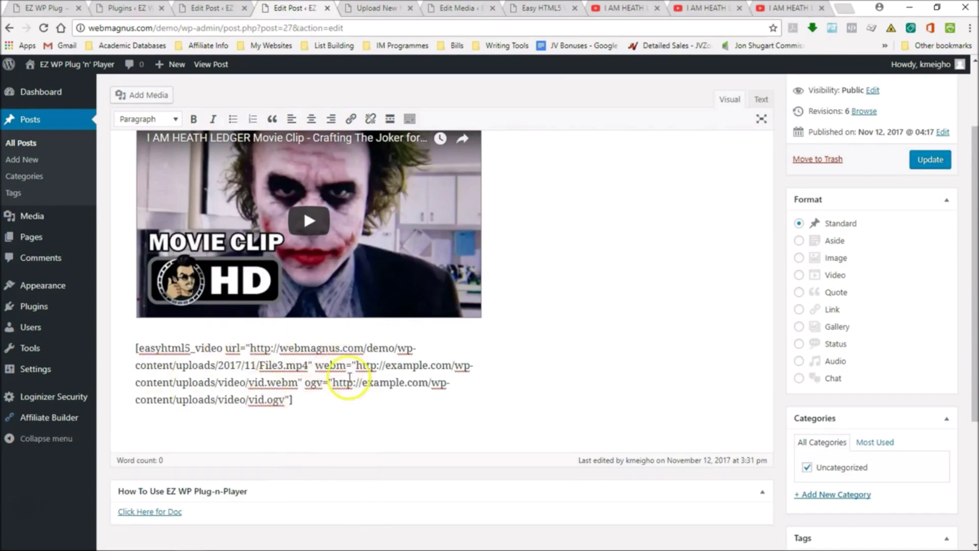
Step: Highlight the mp4, webm and ogv extensions in the shortcode, then return to the documentation
left_click_drag(286, 365, 308, 366)
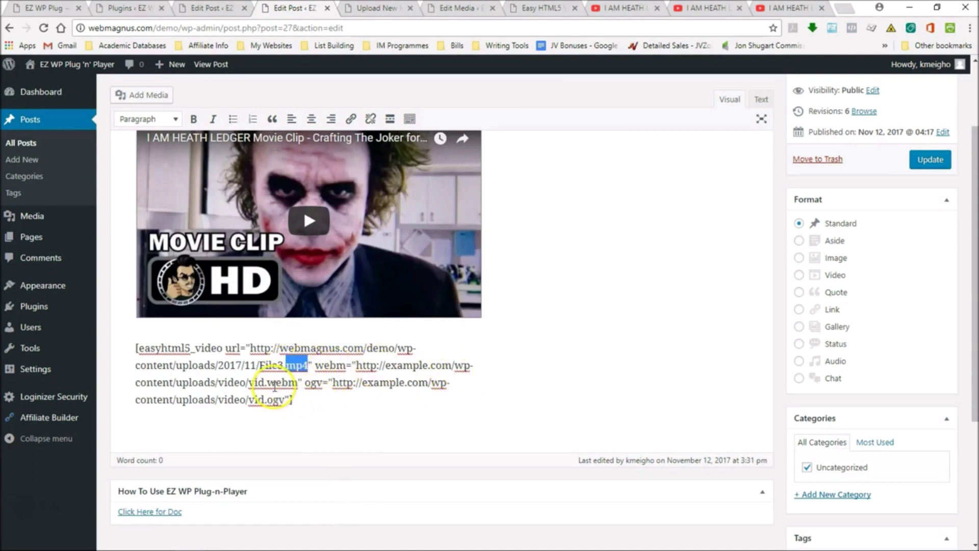
left_click_drag(267, 383, 283, 400)
left_click(314, 404)
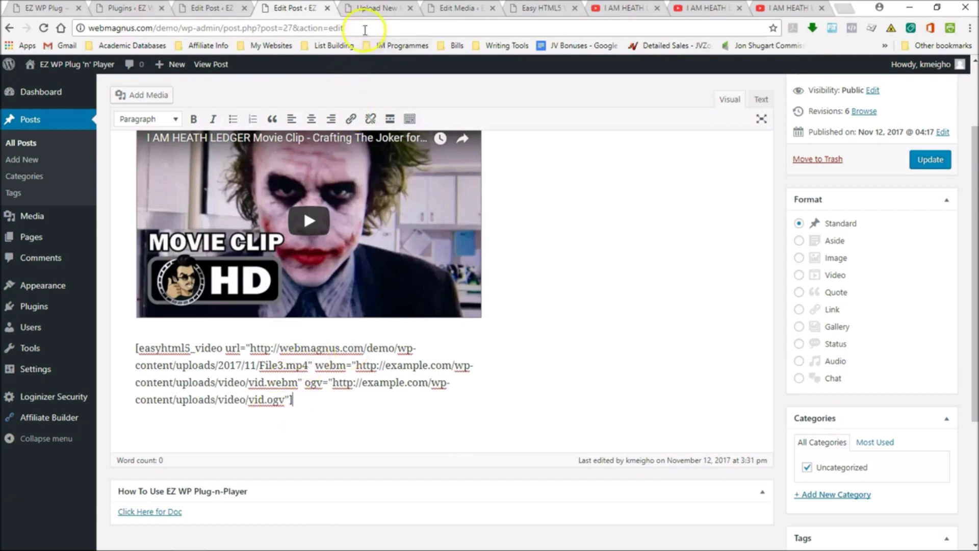
left_click(542, 8)
scroll(466, 219, "down", 3)
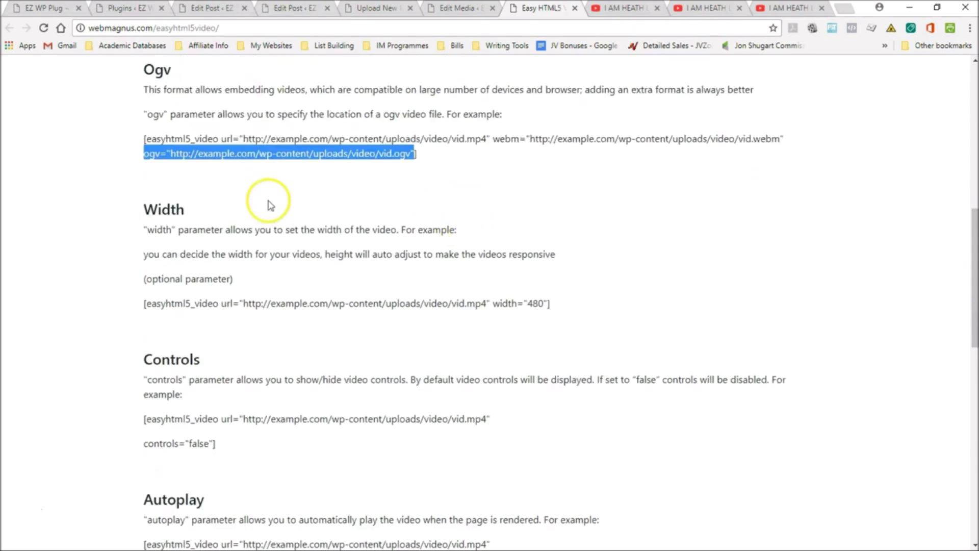
Step: Open the test video post's permalink in a new tab to view the live post
left_click(316, 10)
scroll(388, 241, "up", 2)
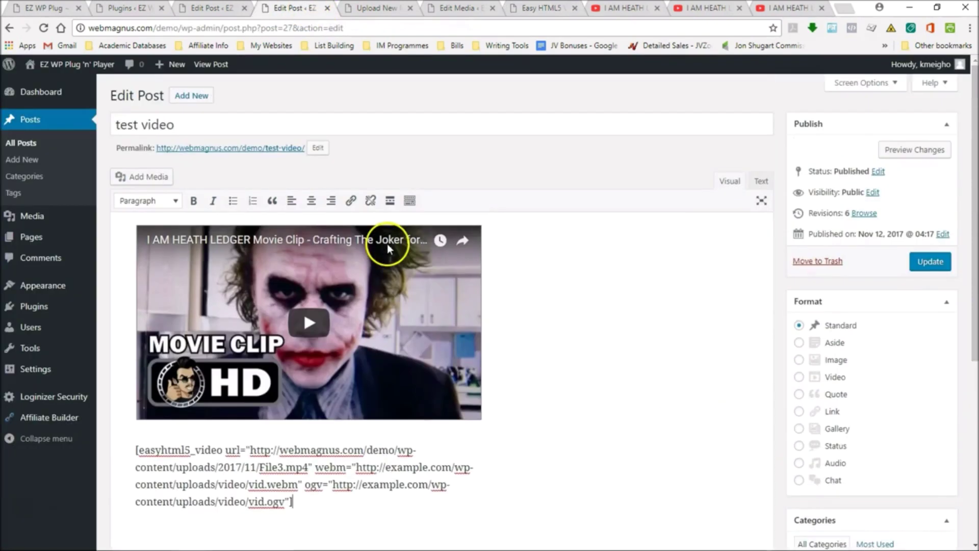
right_click(264, 148)
left_click(305, 155)
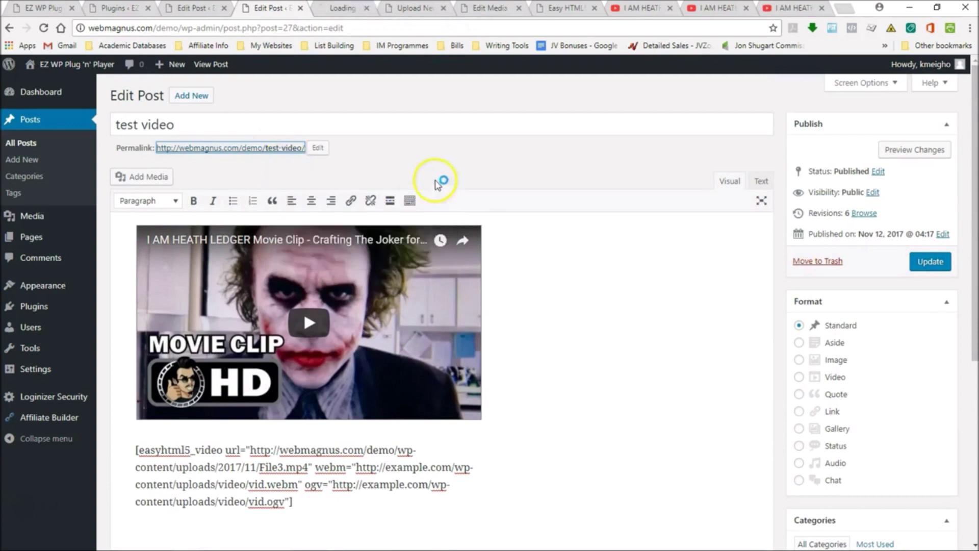
left_click(332, 10)
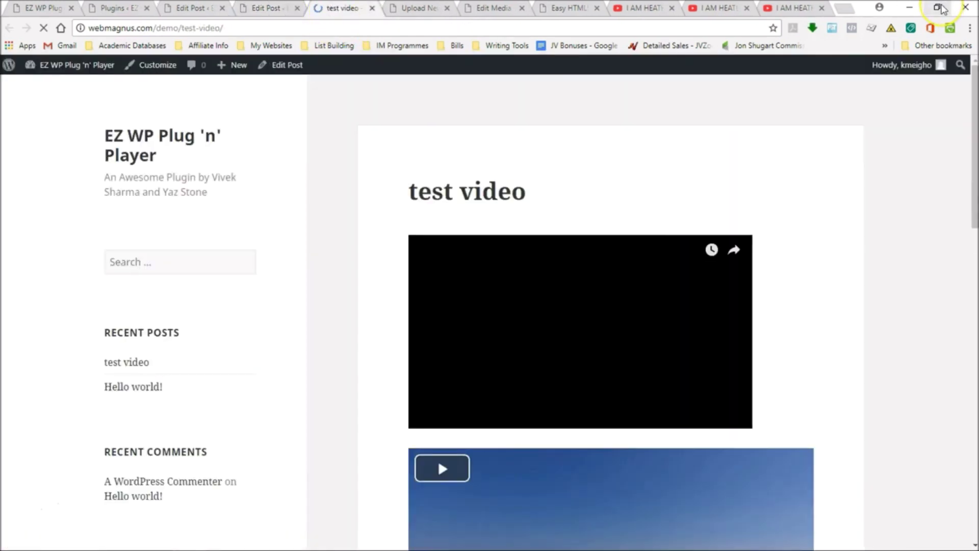
Step: Narrow the browser window to check the videos' responsiveness, then maximize and return to the editor
left_click(938, 7)
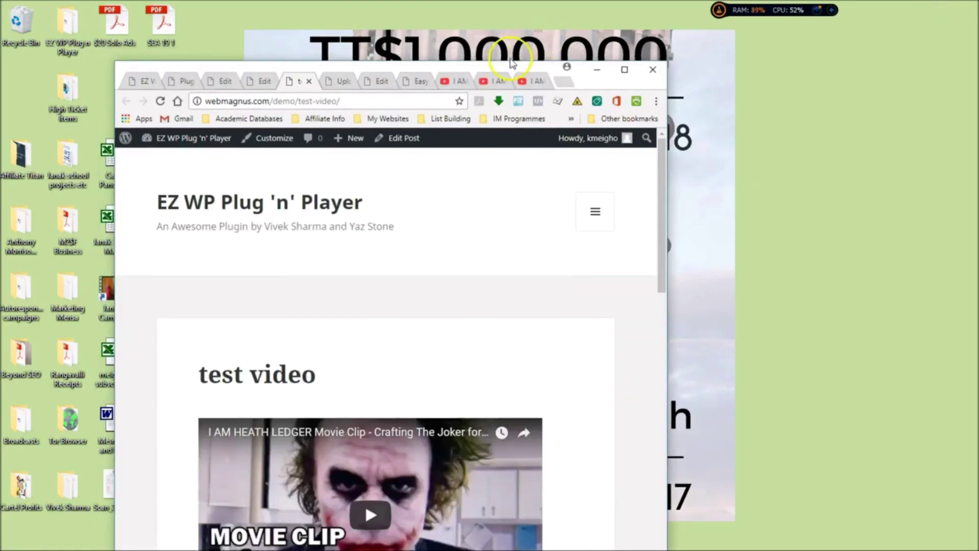
mouse_move(512, 72)
left_mouse_down()
mouse_move(513, 10)
mouse_move(512, 71)
left_mouse_up()
scroll(663, 239, "down", 8)
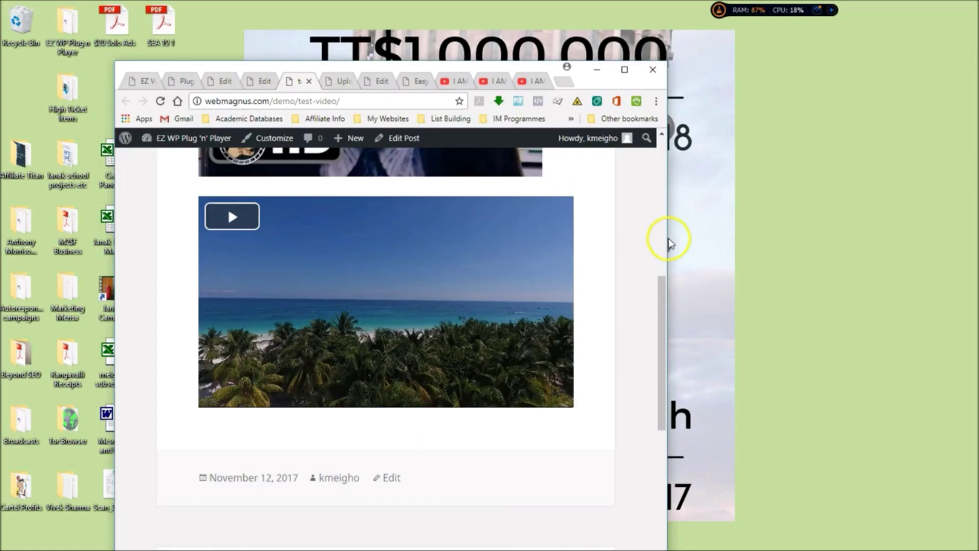
left_click_drag(116, 230, 180, 250)
scroll(627, 278, "up", 5)
key("super+Up")
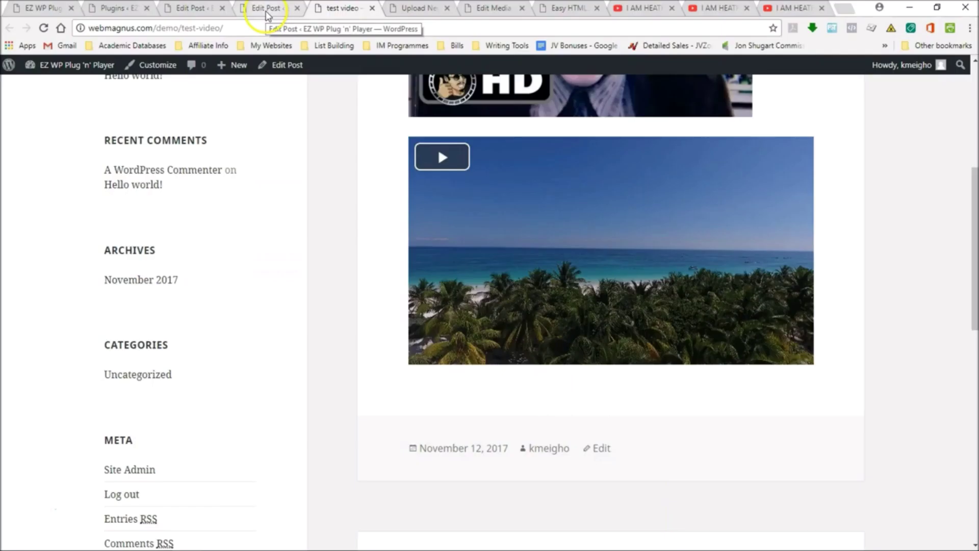
left_click(265, 8)
scroll(541, 345, "down", 1)
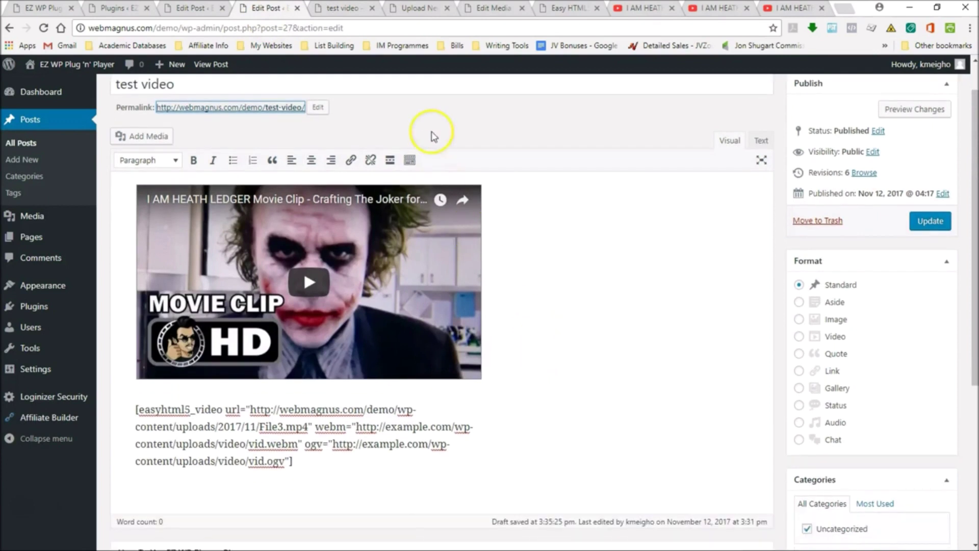
Step: Copy the width="480" example attribute from the documentation
left_click(567, 8)
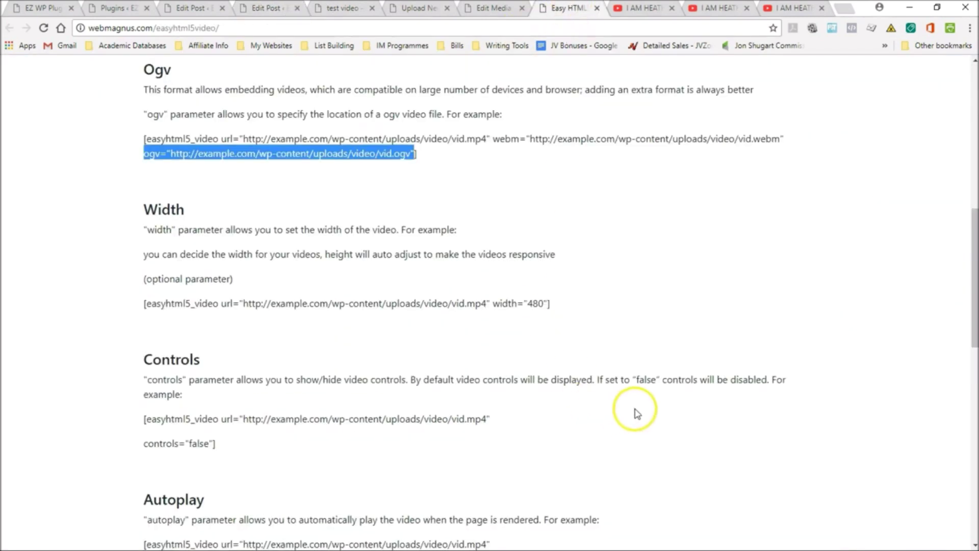
left_click(496, 305)
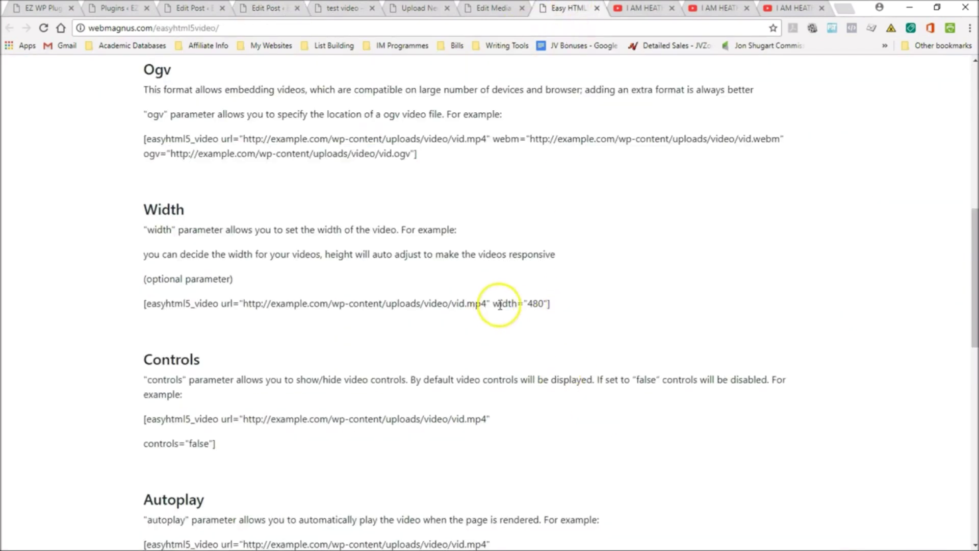
left_click_drag(499, 304, 537, 305)
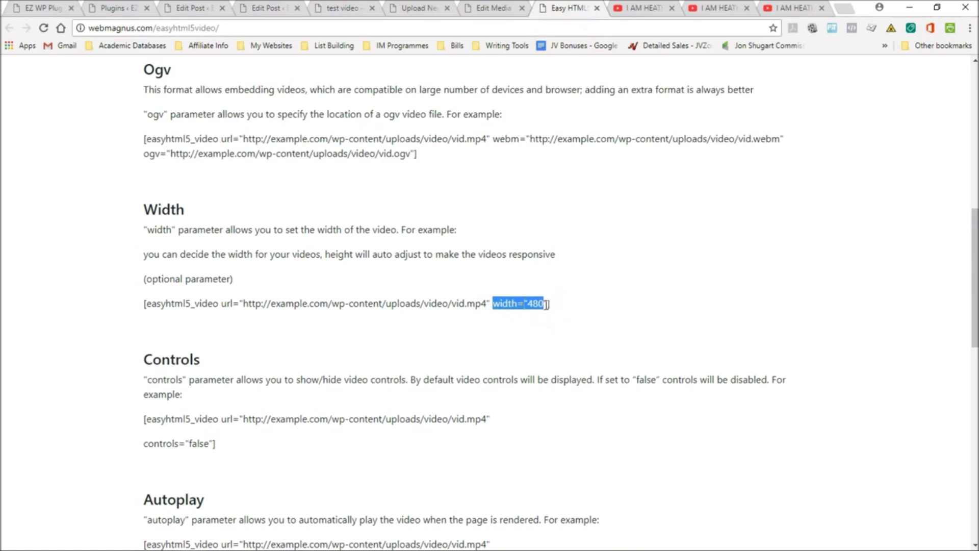
right_click(532, 306)
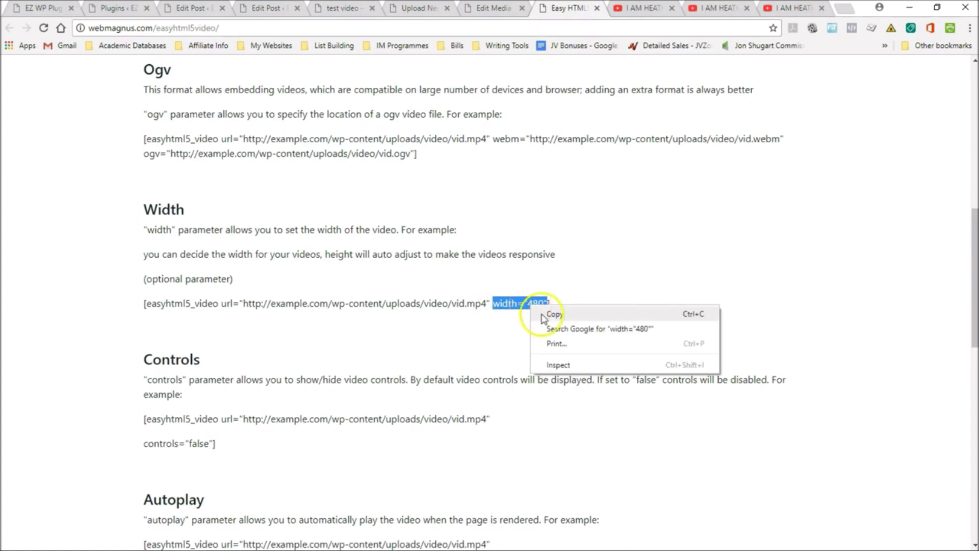
left_click(548, 314)
Step: Insert width="480" after the ogv source in the shortcode and update the post
left_click(469, 6)
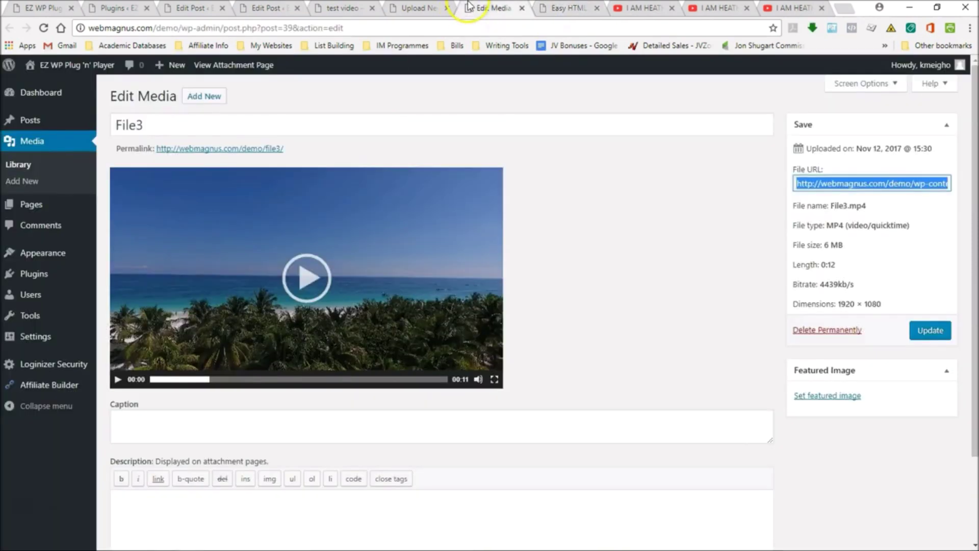
left_click(422, 8)
left_click(345, 8)
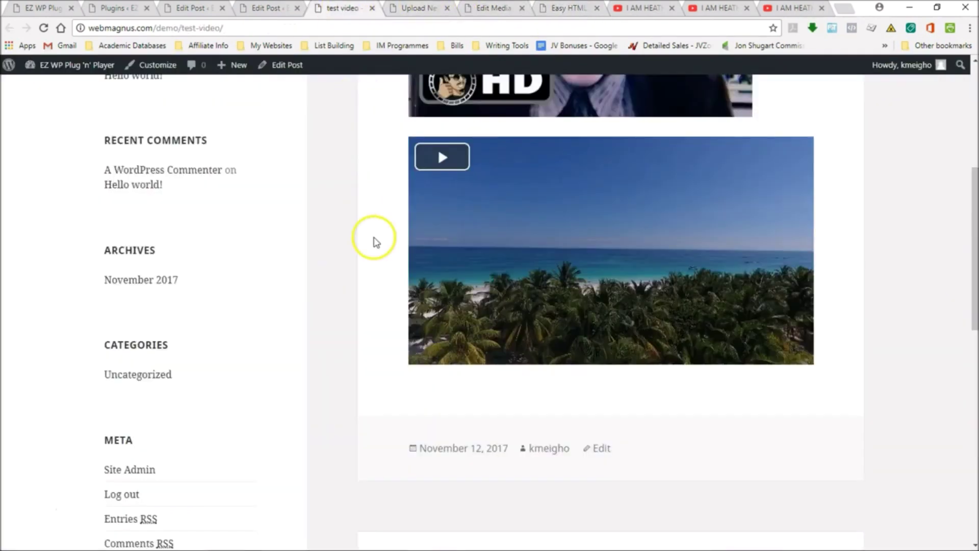
left_click(270, 7)
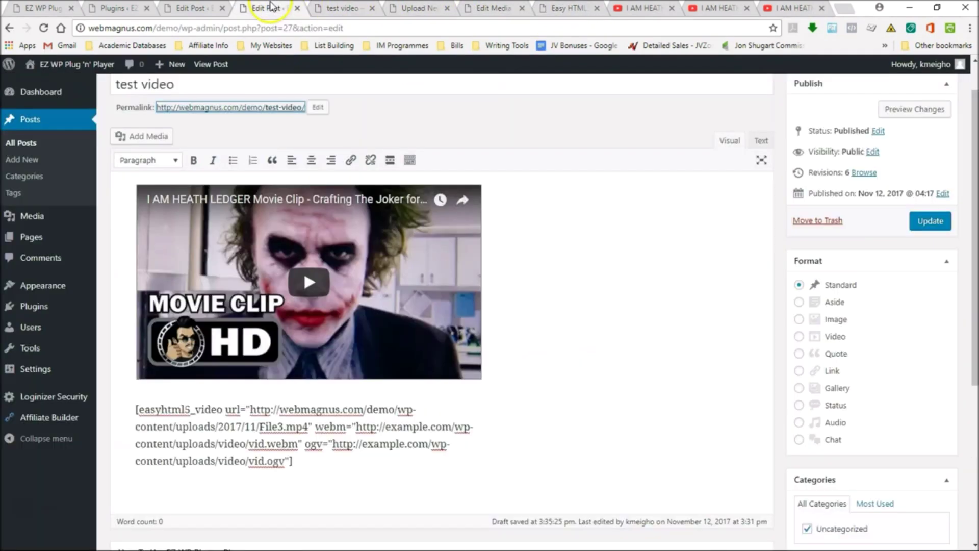
left_click(285, 461)
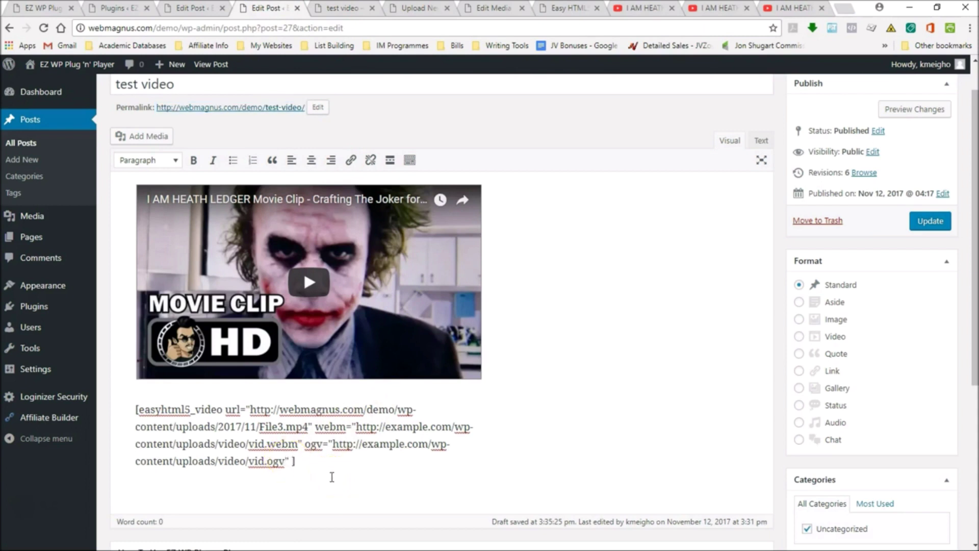
left_click(926, 220)
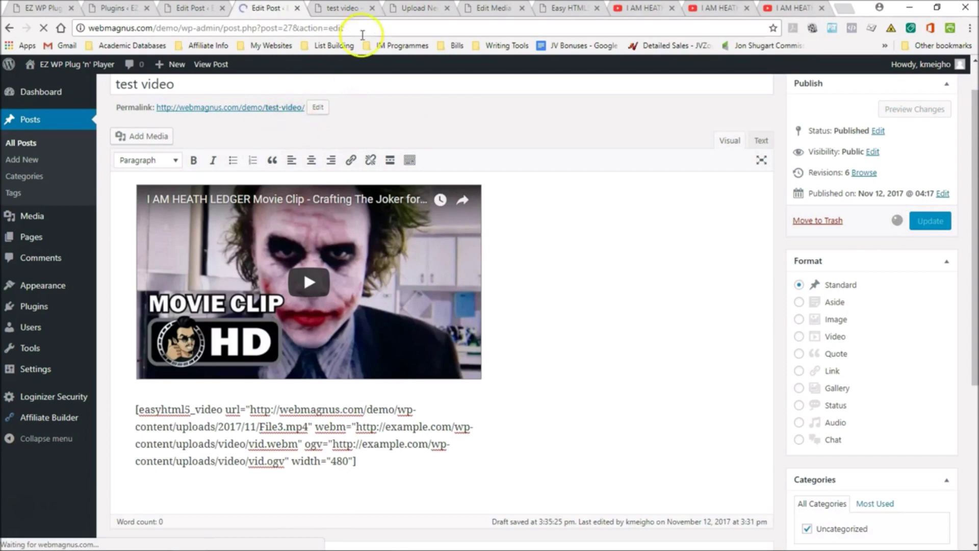
left_click(347, 7)
scroll(768, 315, "down", 4)
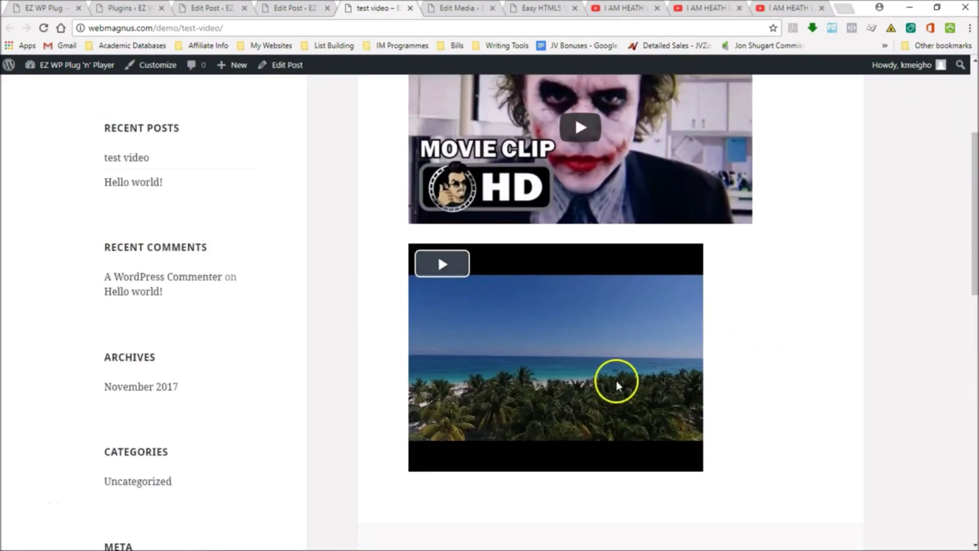
left_click(443, 263)
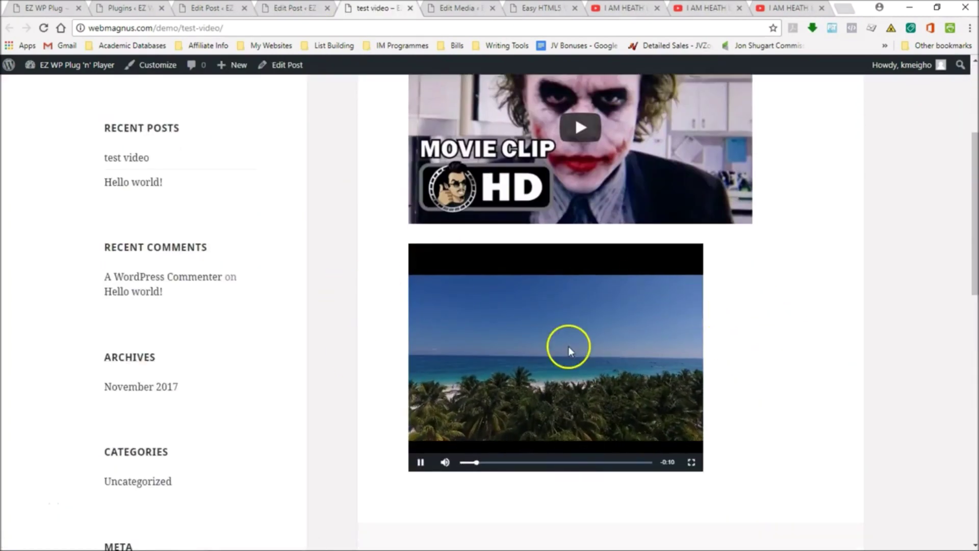
left_click(420, 462)
left_click(937, 8)
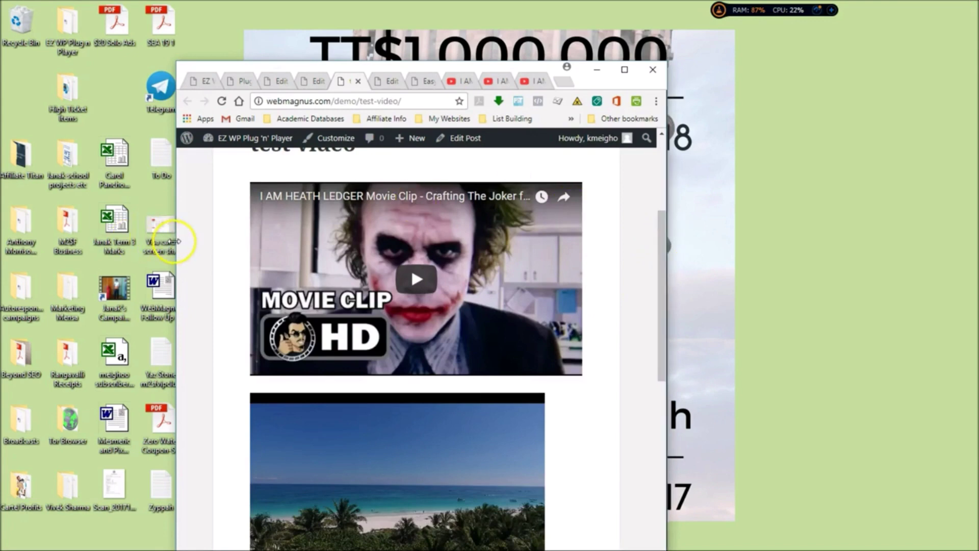
left_click_drag(178, 240, 127, 206)
left_click(622, 71)
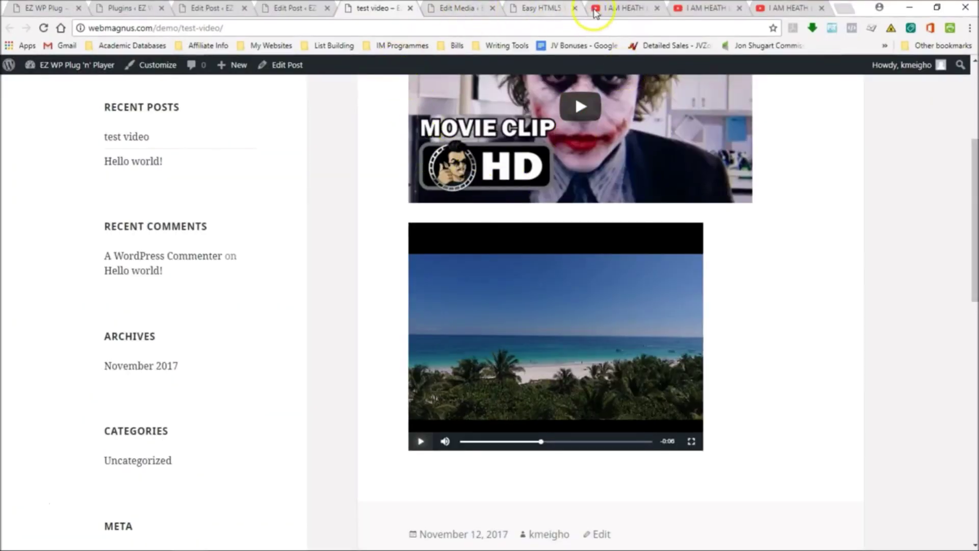
Step: Copy the autoplay="true" example from the Easy HTML5 documentation
left_click(541, 11)
scroll(421, 210, "down", 3)
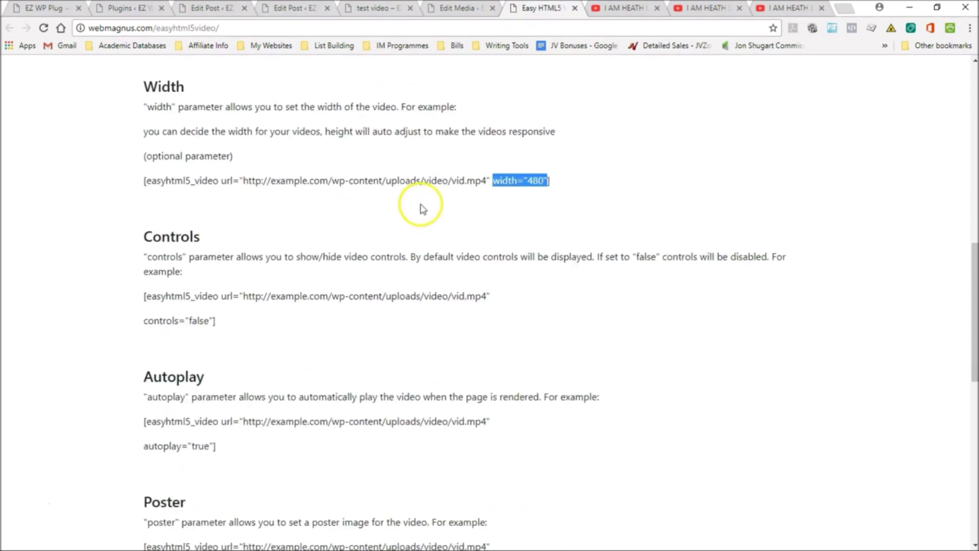
scroll(342, 218, "down", 2)
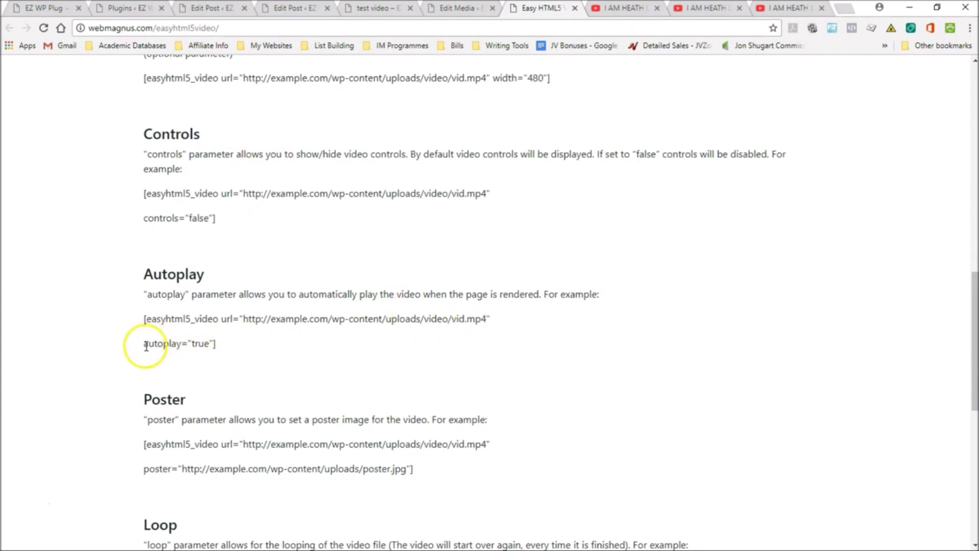
left_click_drag(145, 346, 212, 346)
right_click(208, 345)
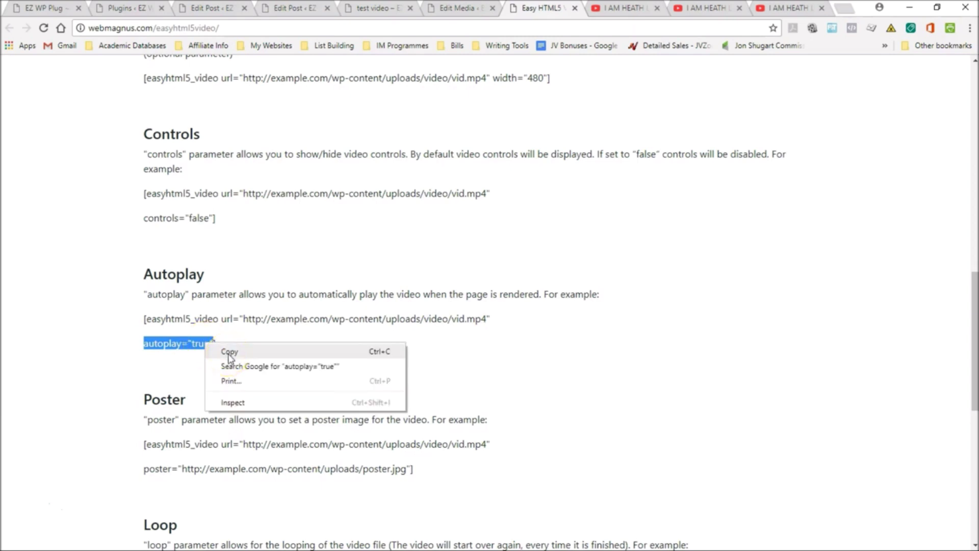
left_click(230, 352)
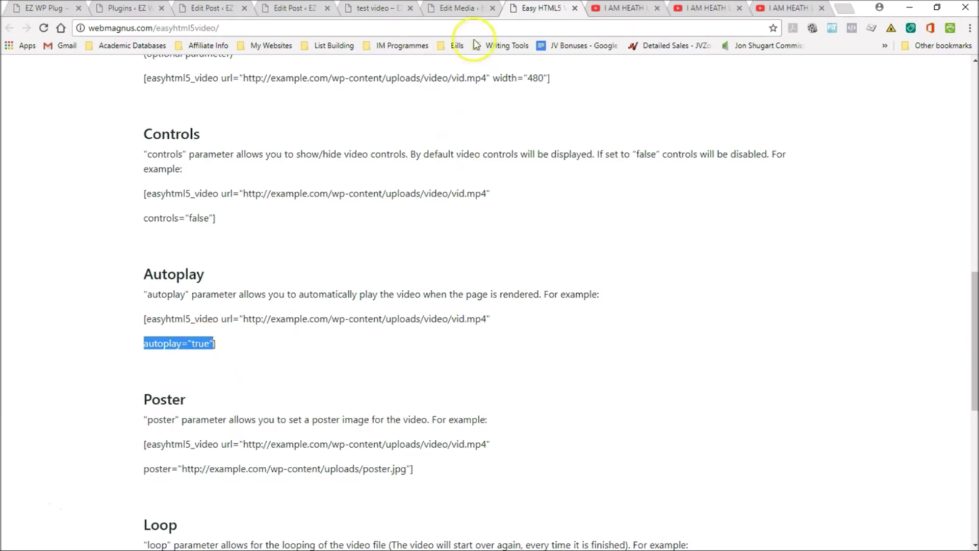
Step: Add autoplay="true" after width="480" in the shortcode, then reload the live post and pause the autoplaying video
left_click(457, 8)
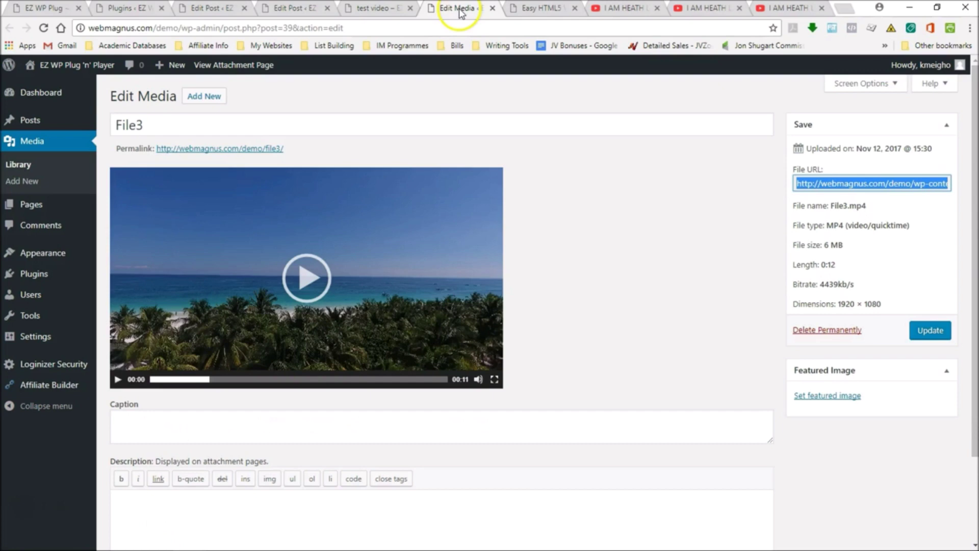
left_click(294, 10)
scroll(557, 335, "down", 2)
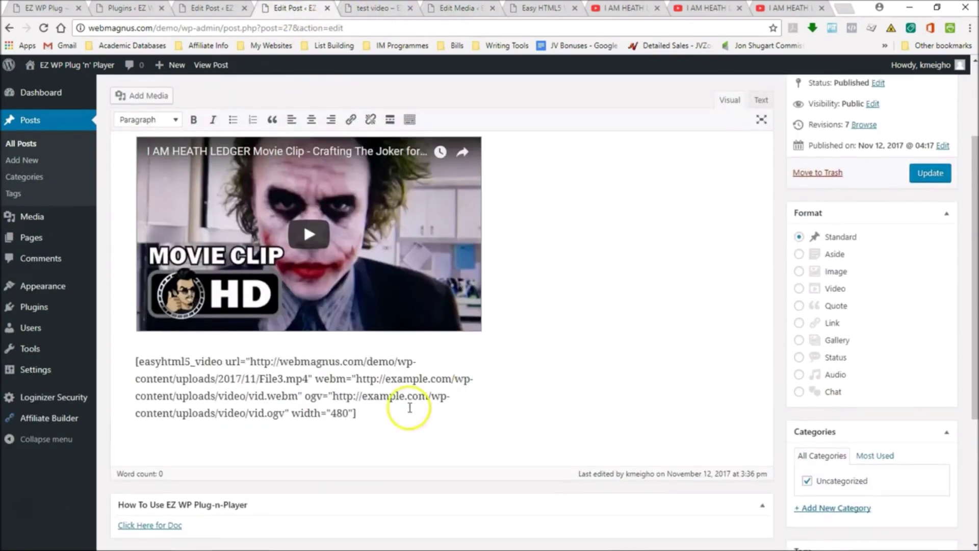
left_click(351, 413)
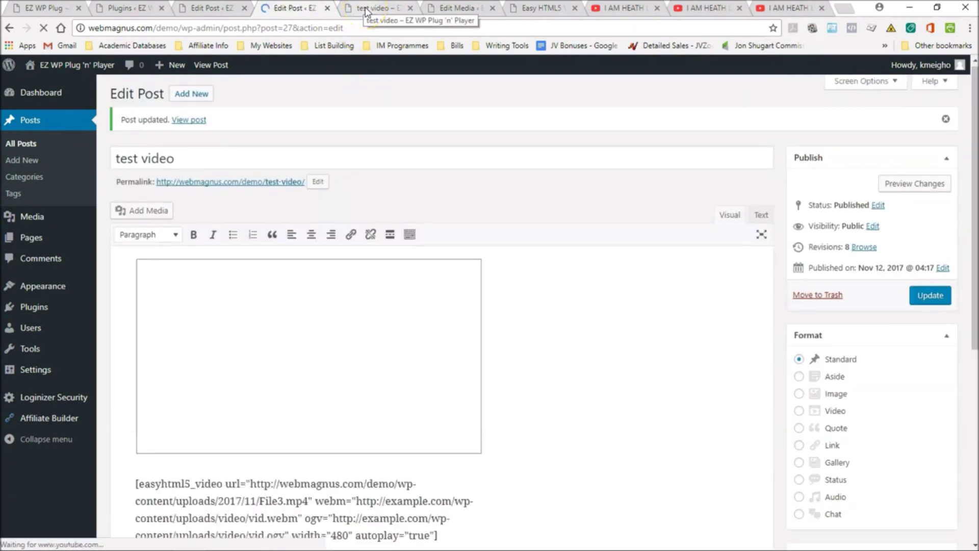
left_click(366, 12)
left_click(44, 29)
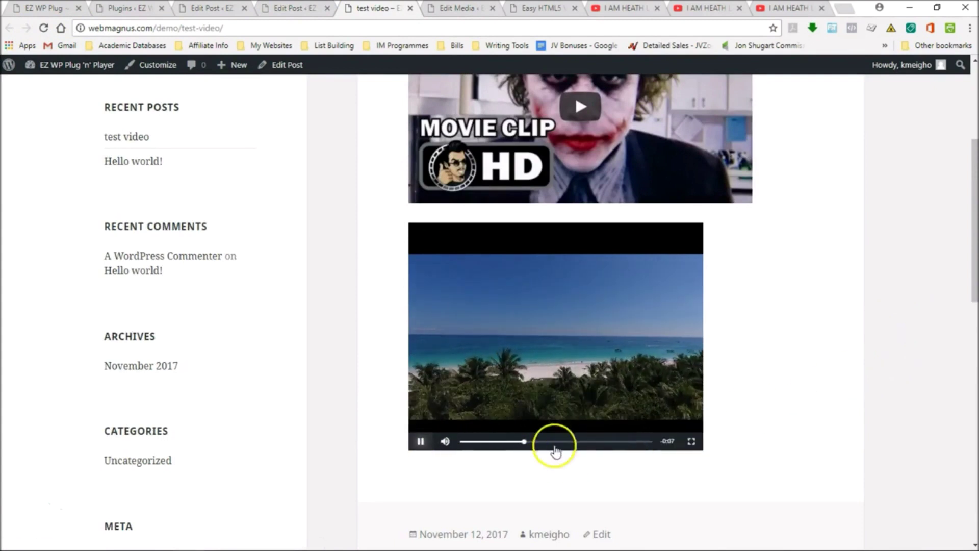
left_click(419, 442)
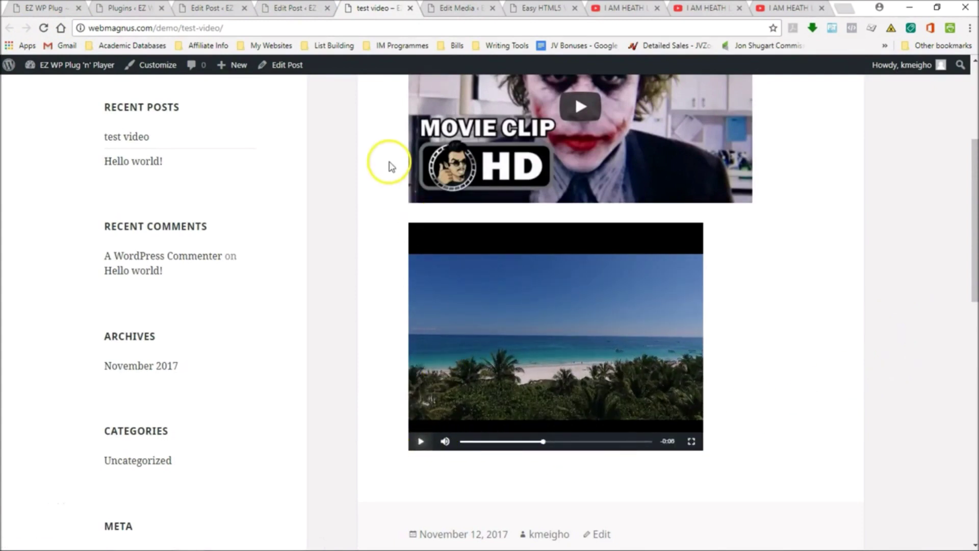
Step: Copy the controls="false" example from the documentation
left_click(531, 9)
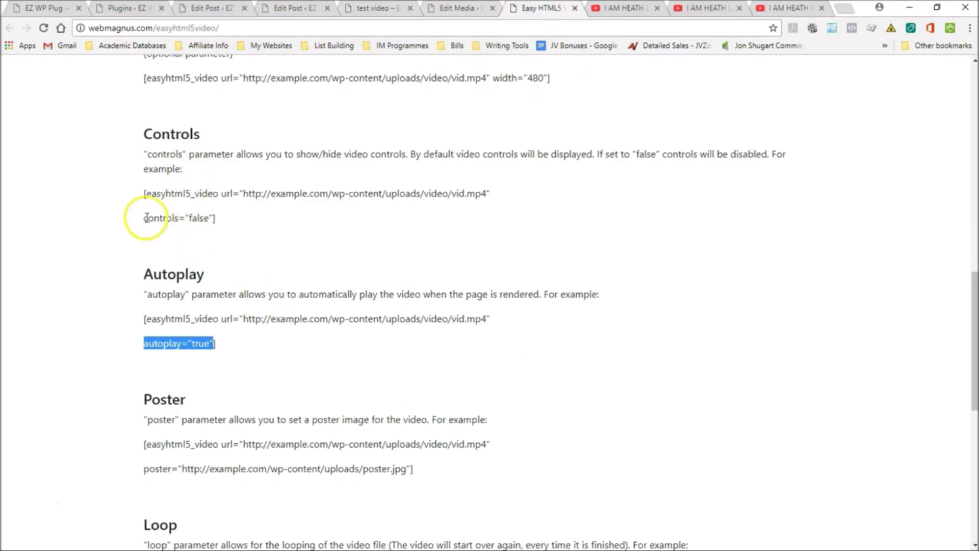
left_click_drag(145, 217, 217, 220)
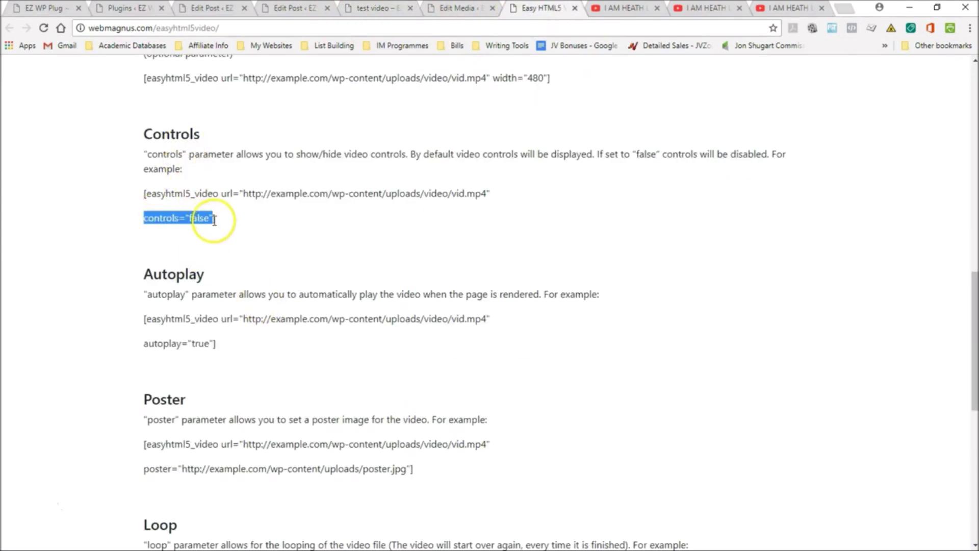
right_click(203, 218)
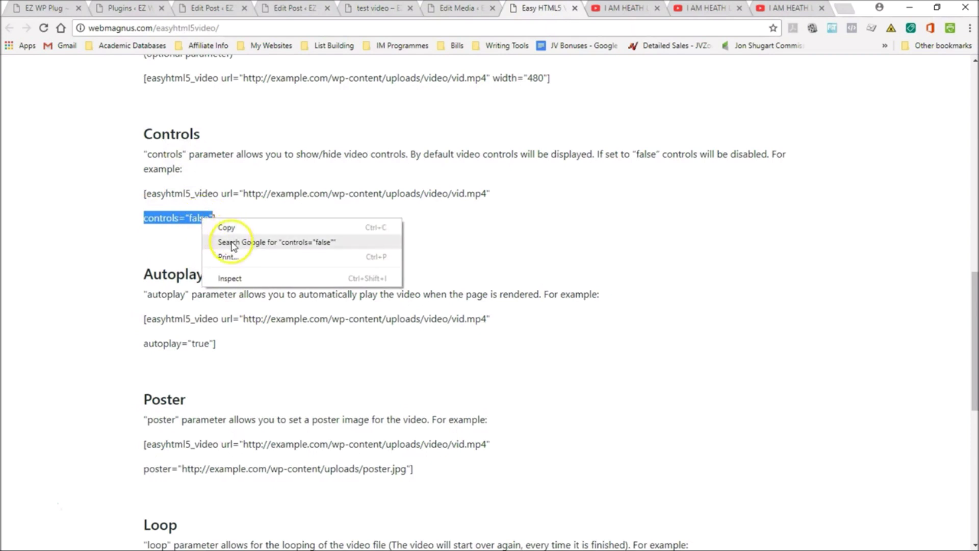
left_click(227, 227)
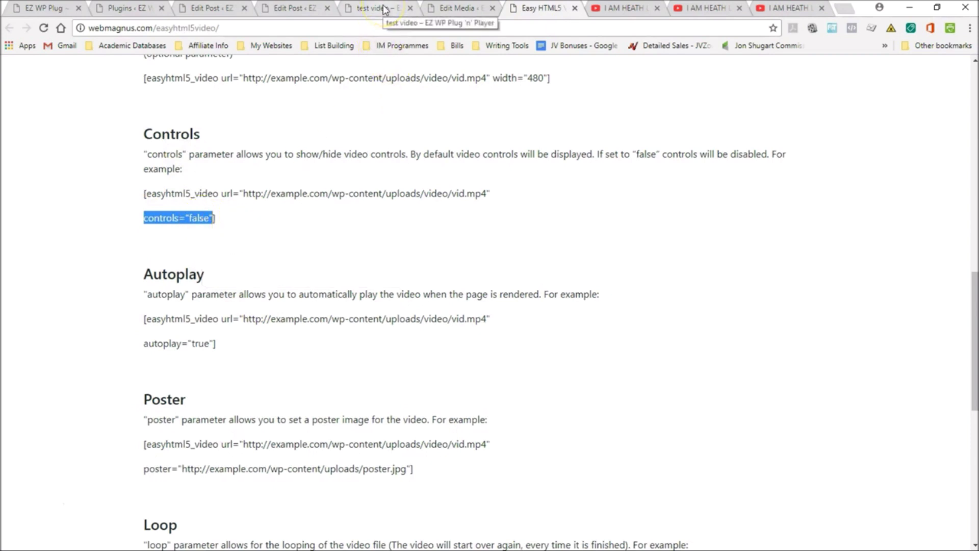
Step: Replace width="480" in the shortcode with controls="false" and update the post
left_click(293, 8)
scroll(532, 393, "down", 3)
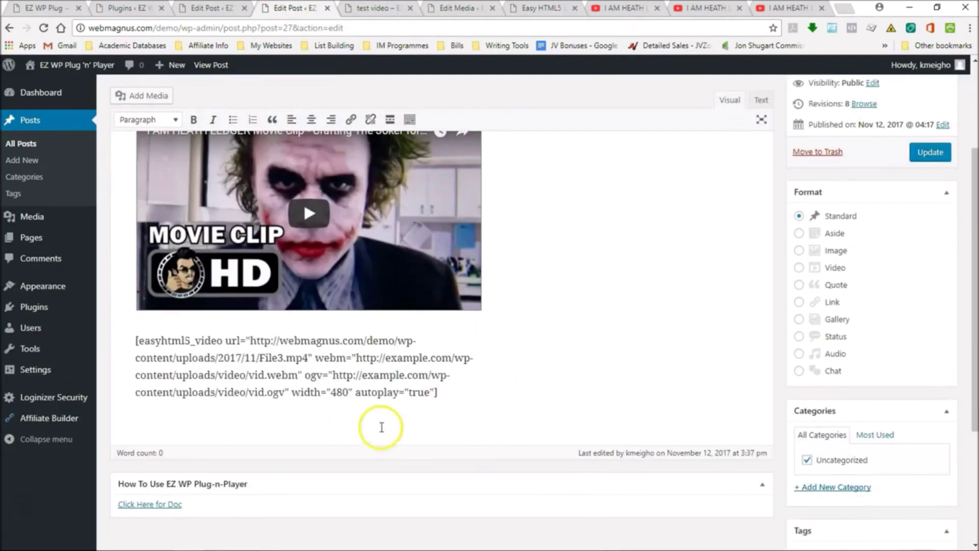
left_click_drag(291, 392, 353, 394)
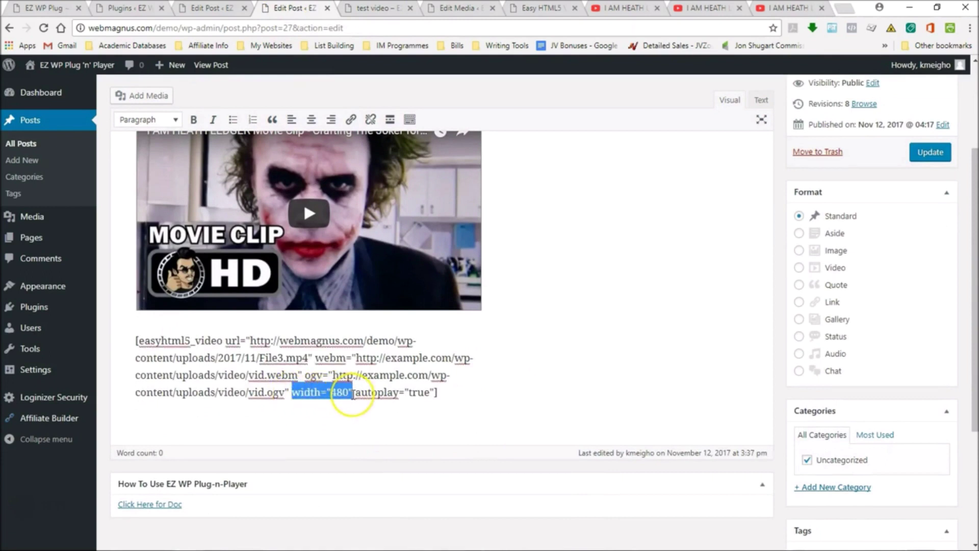
key("BackSpace")
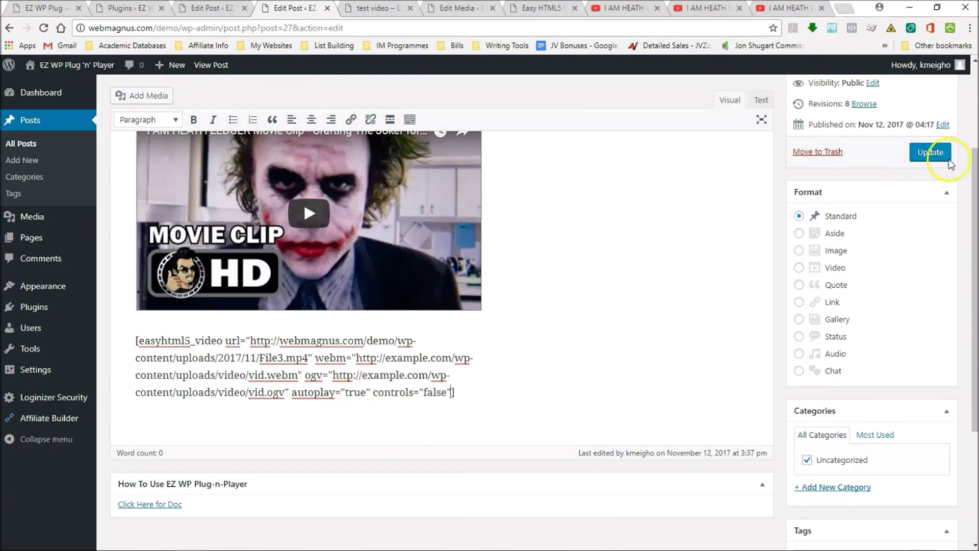
left_click(930, 152)
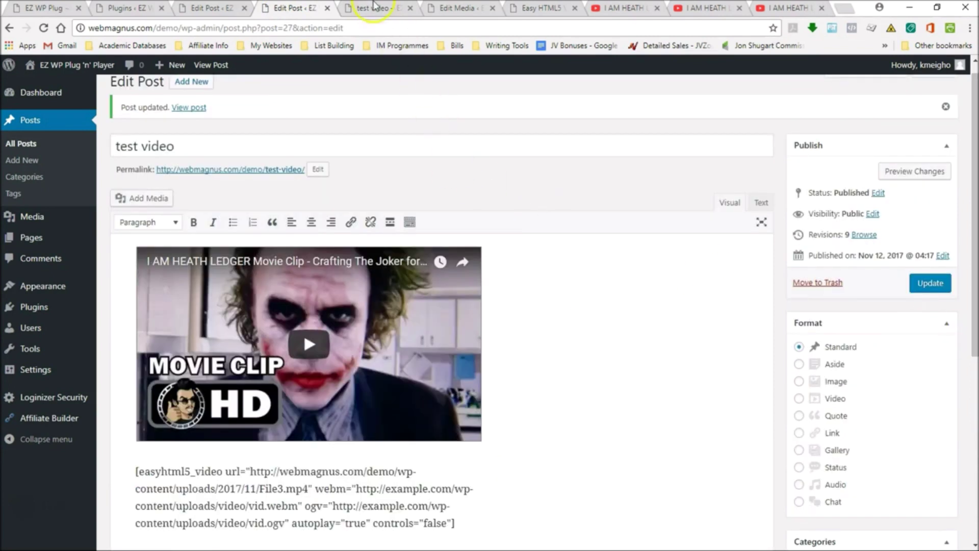
Step: Reload the live post to see the full-width beach video without player controls
left_click(374, 9)
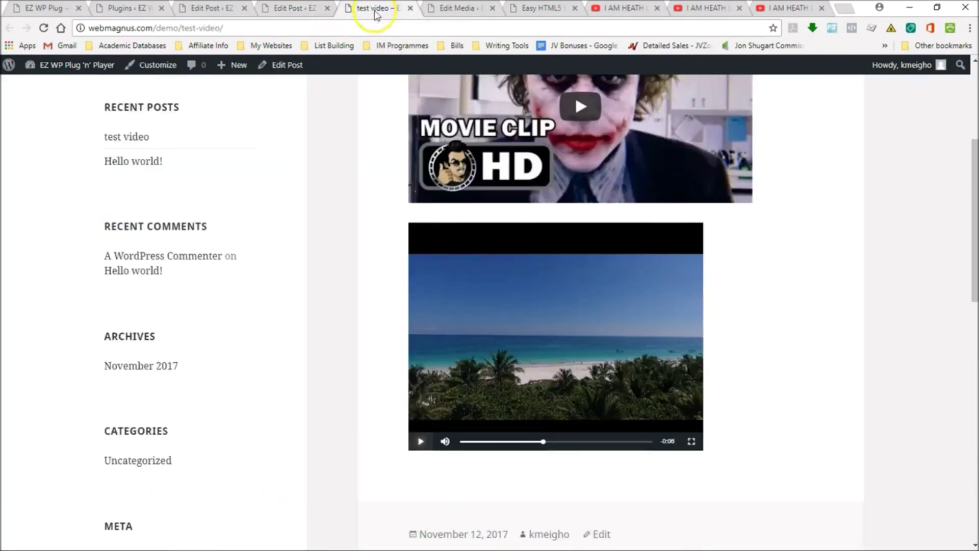
left_click(43, 28)
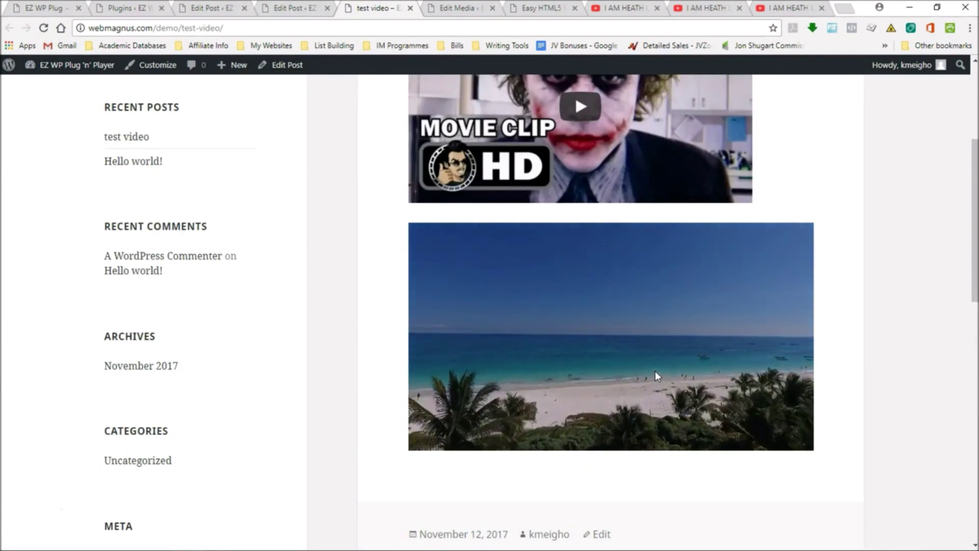
scroll(585, 99, "up", 2)
scroll(715, 328, "down", 3)
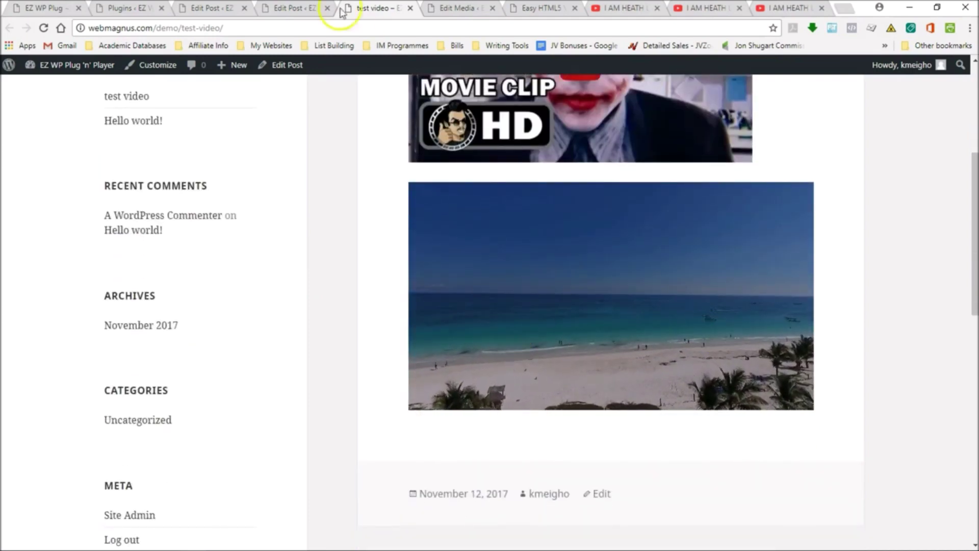
left_click(541, 9)
Step: Look over the Loop option in the player documentation
scroll(451, 389, "down", 2)
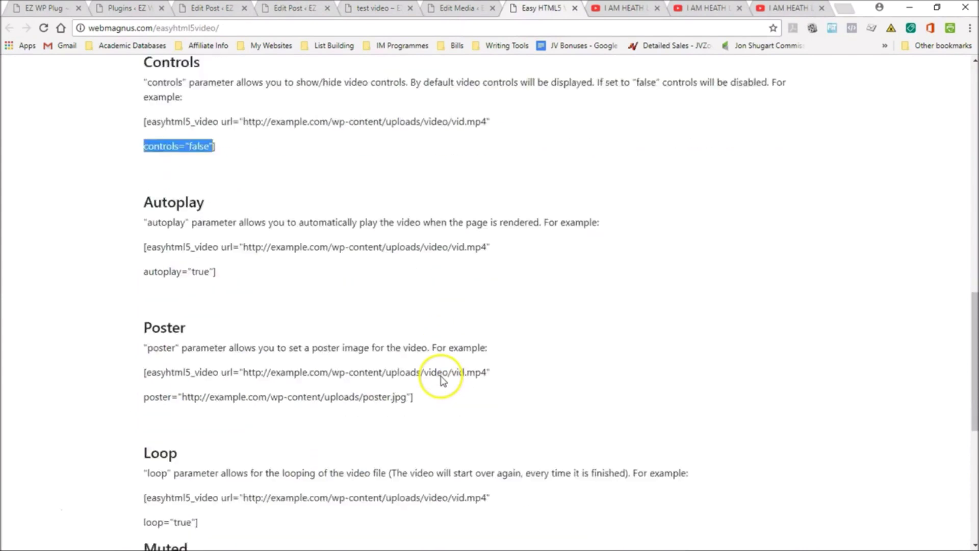
scroll(360, 350, "up", 1)
scroll(365, 349, "down", 4)
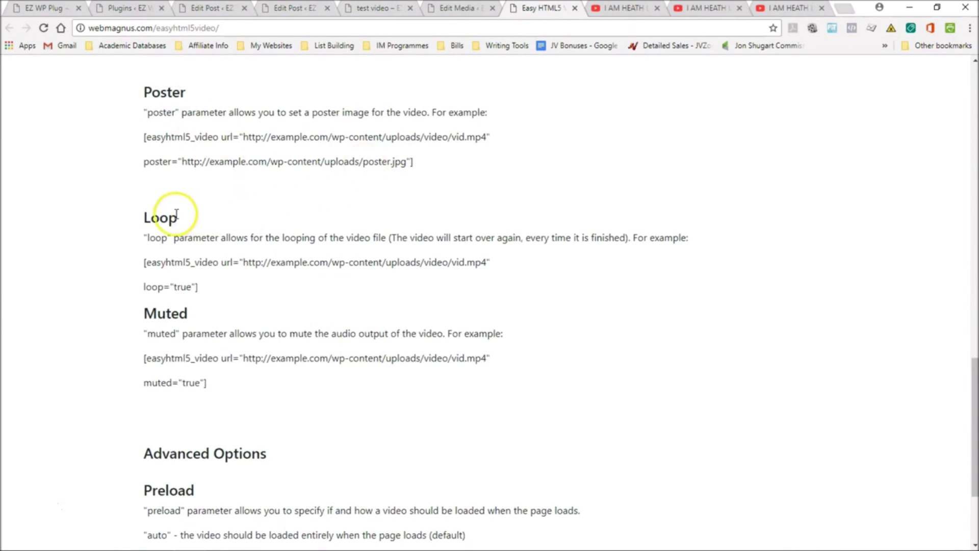
left_click_drag(173, 214, 131, 202)
left_click(249, 294)
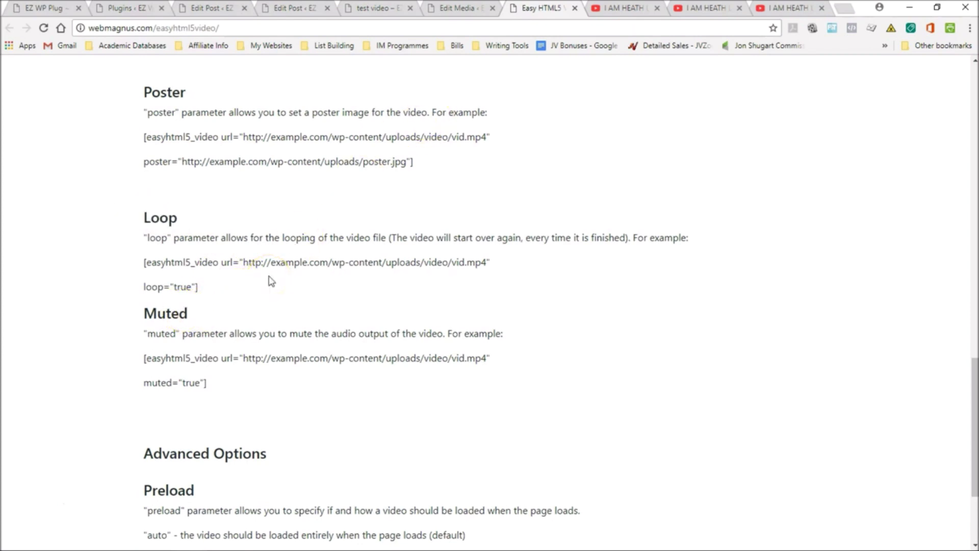
Step: Review the preload options (metadata, none), then switch to the sales page tab with Ctrl+1
scroll(270, 280, "down", 2)
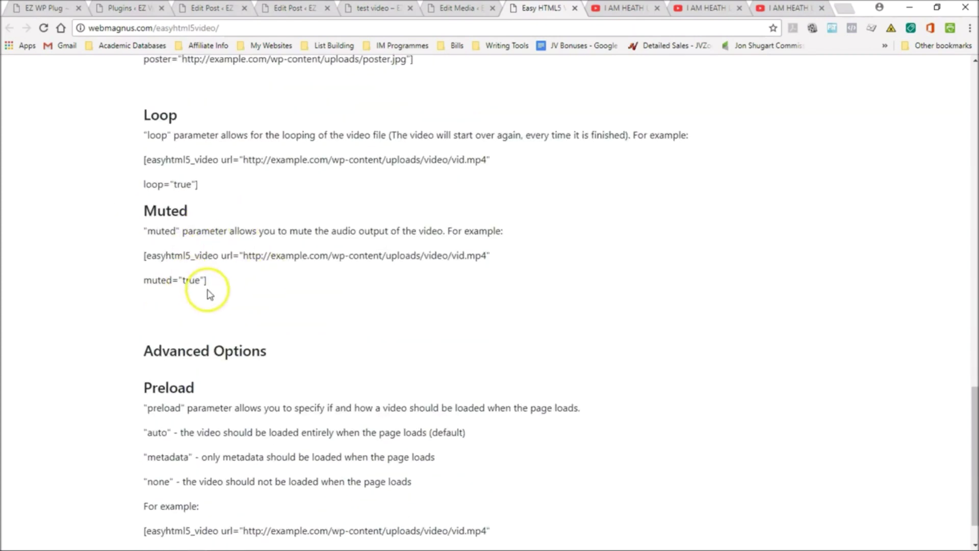
scroll(208, 294, "down", 1)
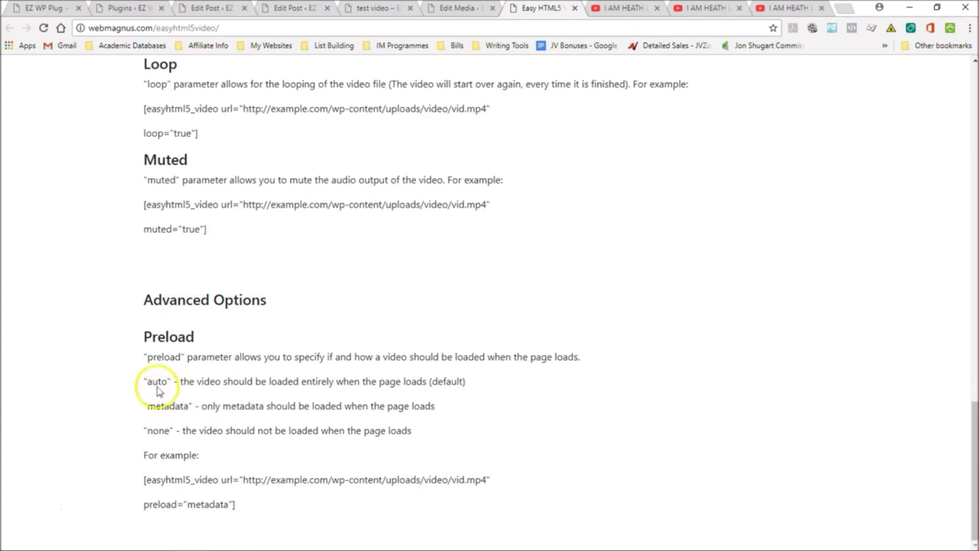
double_click(168, 406)
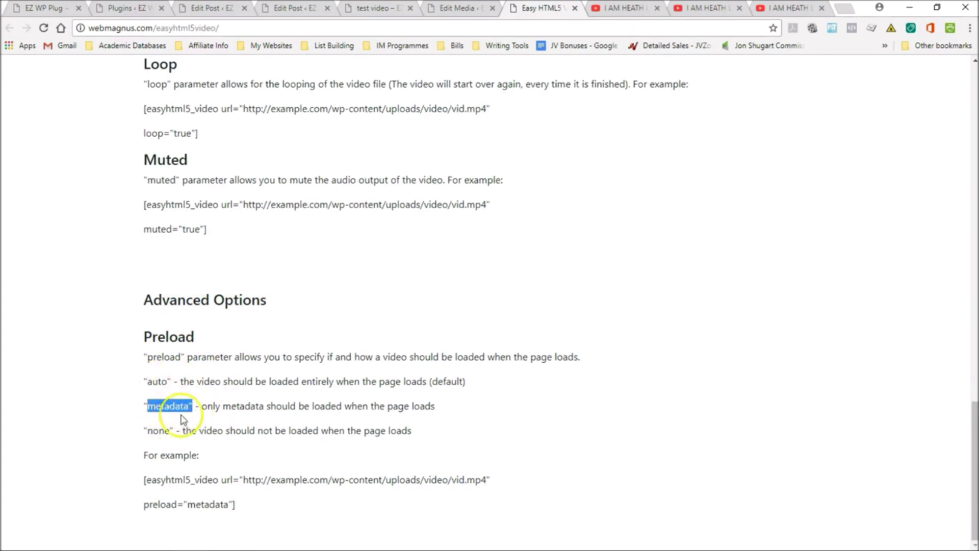
double_click(157, 431)
double_click(163, 357)
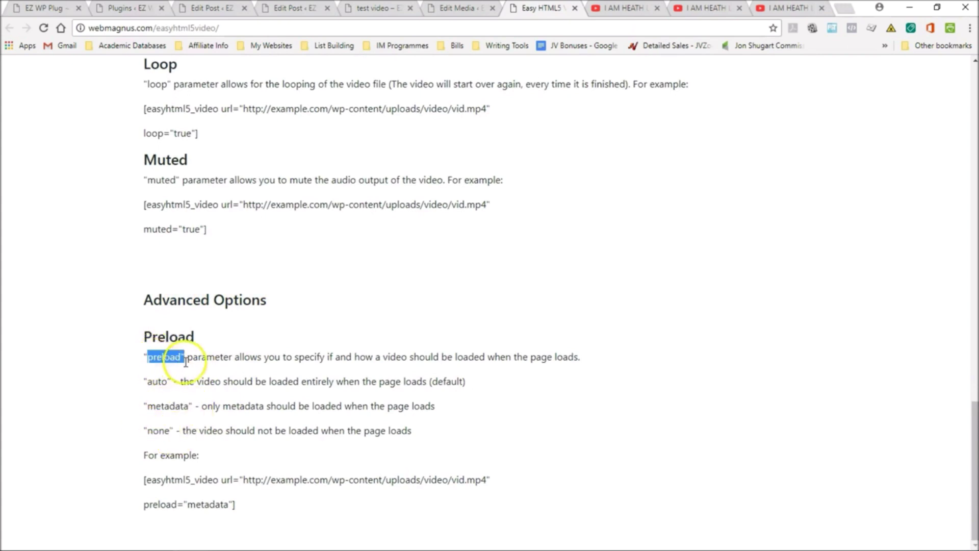
left_click(252, 466)
scroll(375, 284, "up", 2)
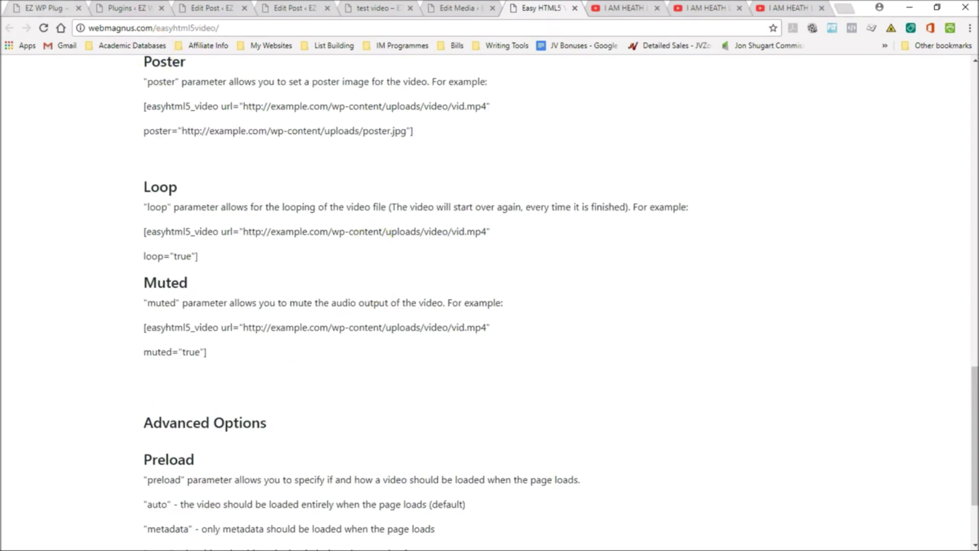
key("ctrl+1")
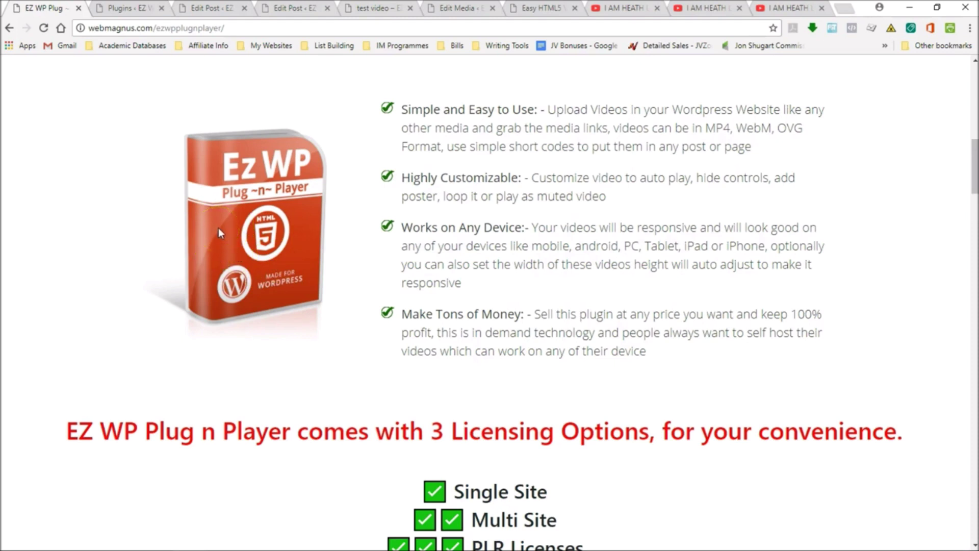
Step: Scroll past the feature bullets to the 3 Licensing Options and Insane Bonuses headings
left_click(249, 331)
left_click(312, 304)
scroll(619, 330, "down", 3)
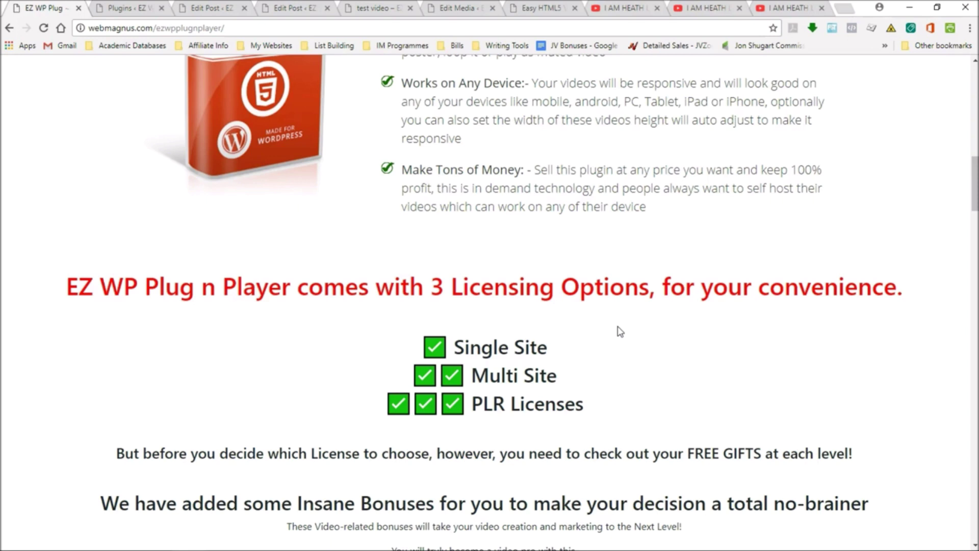
left_click(572, 367)
scroll(332, 267, "up", 2)
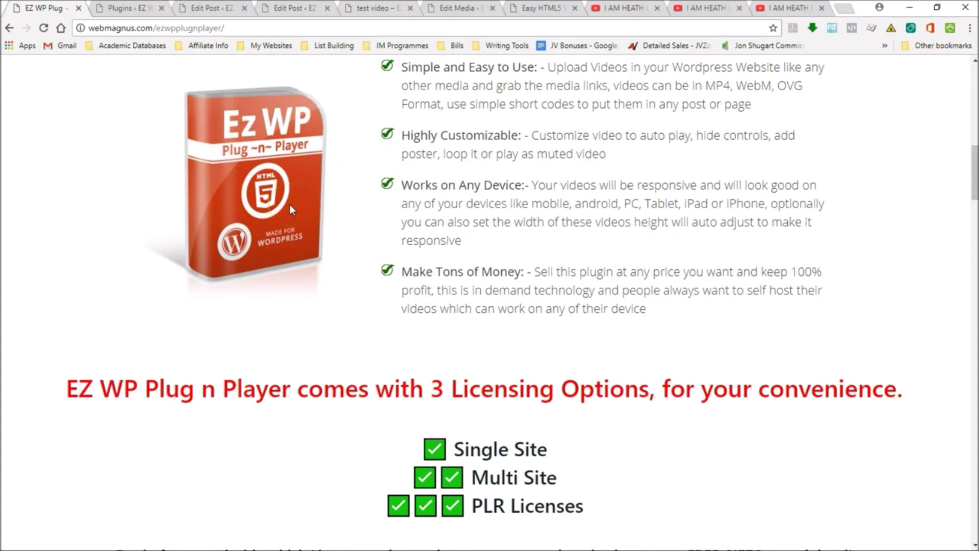
scroll(312, 262, "down", 1)
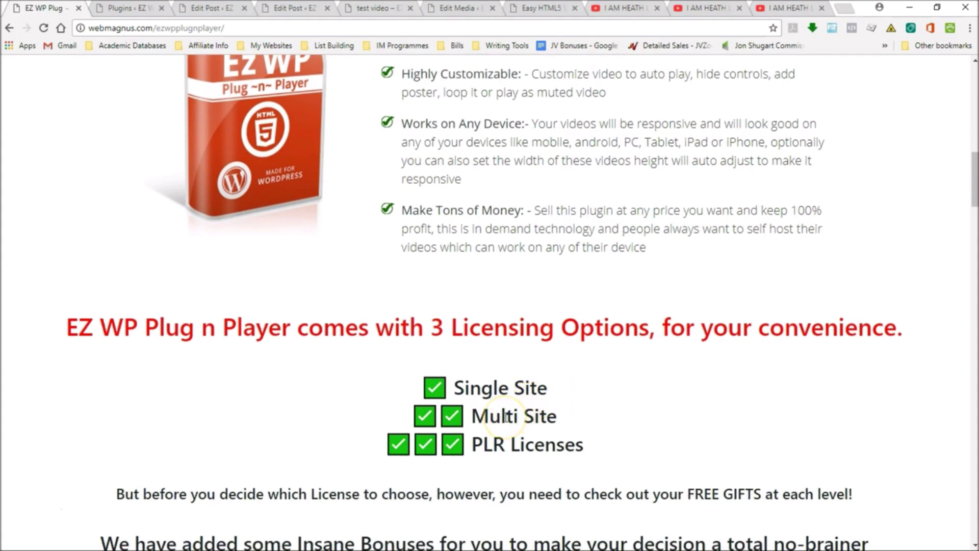
scroll(506, 421, "down", 1)
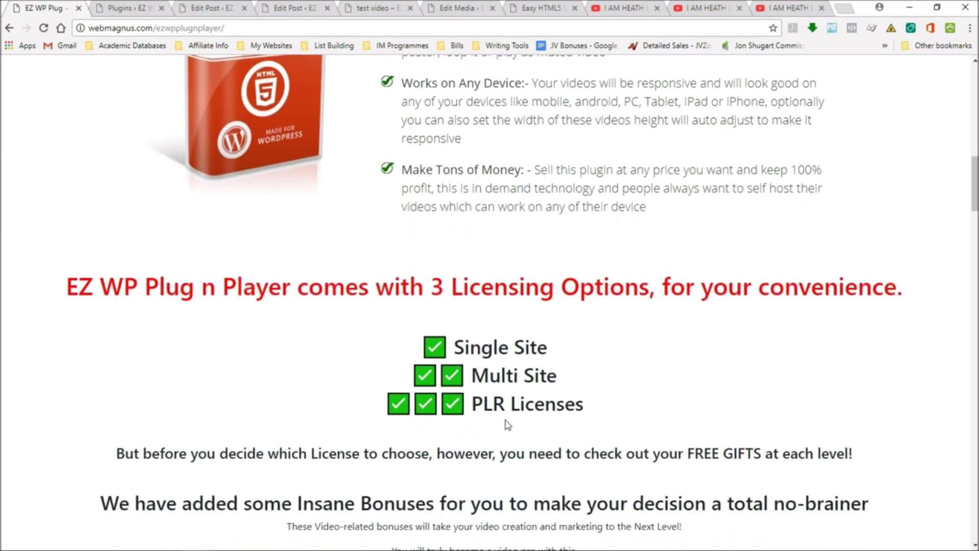
scroll(507, 424, "down", 2)
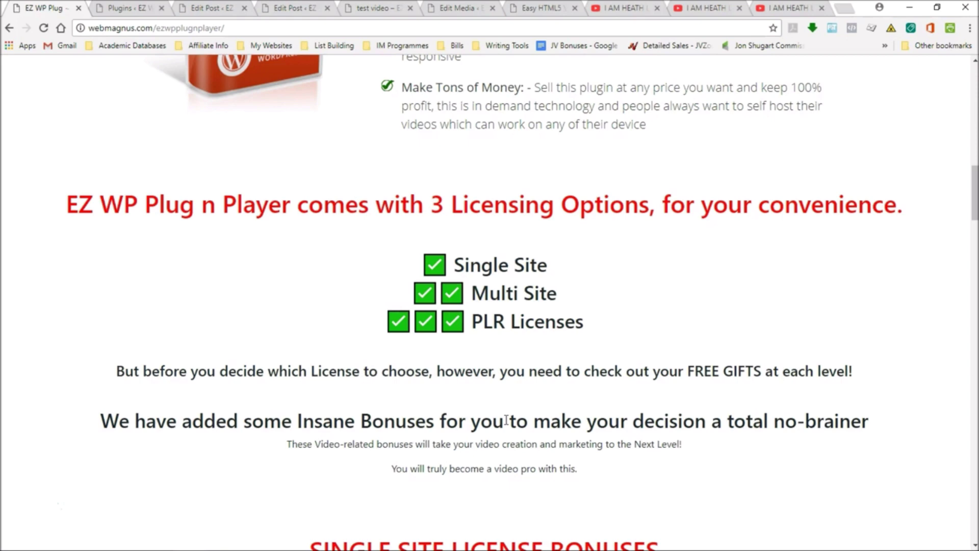
Step: Highlight the Single Site bonus titles, including the Turbo GIF Animator bonus
scroll(506, 420, "down", 6)
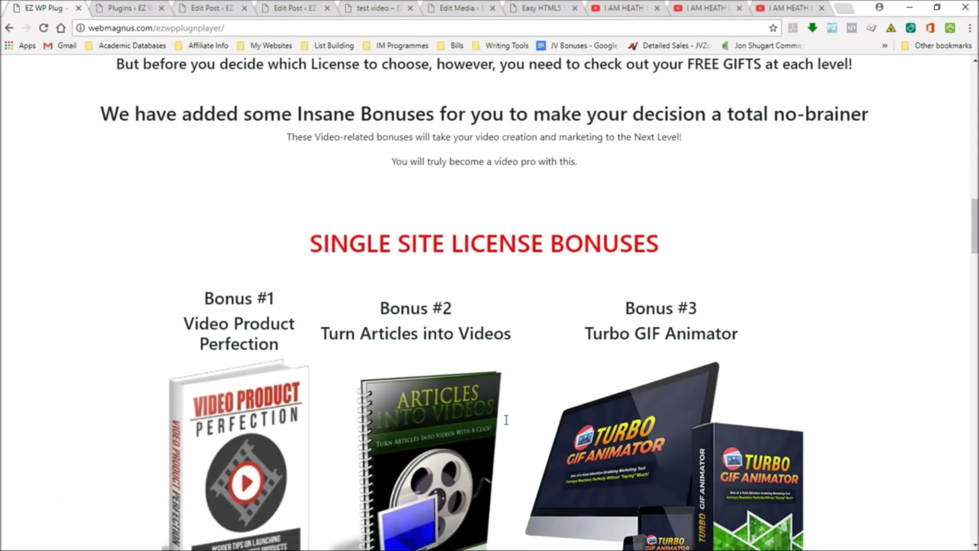
scroll(579, 241, "down", 2)
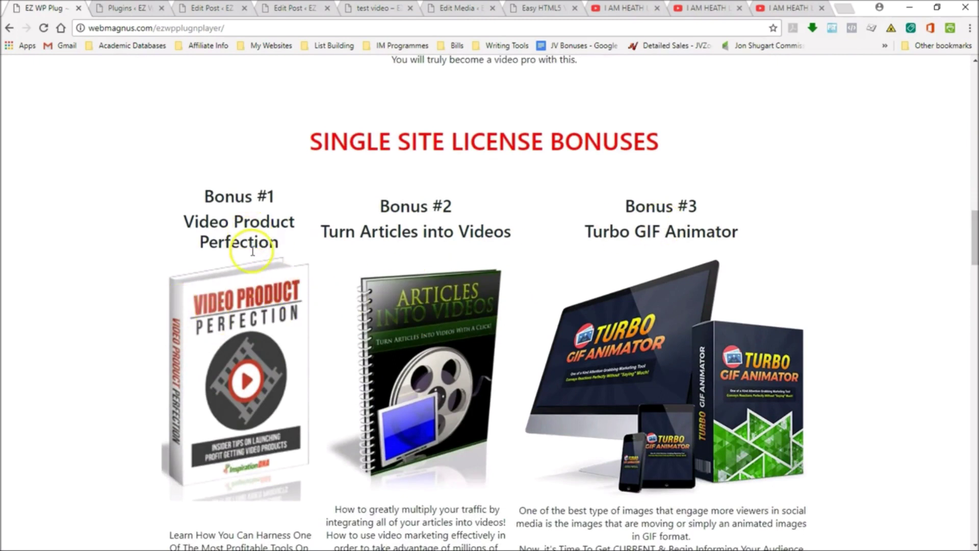
left_click_drag(317, 225, 509, 225)
left_click(524, 247)
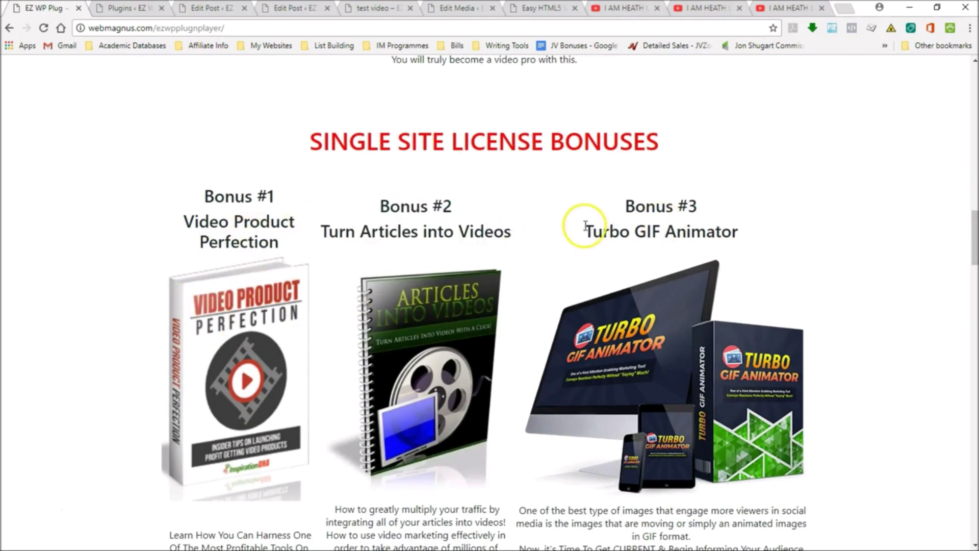
left_click_drag(588, 225, 736, 225)
left_click(802, 257)
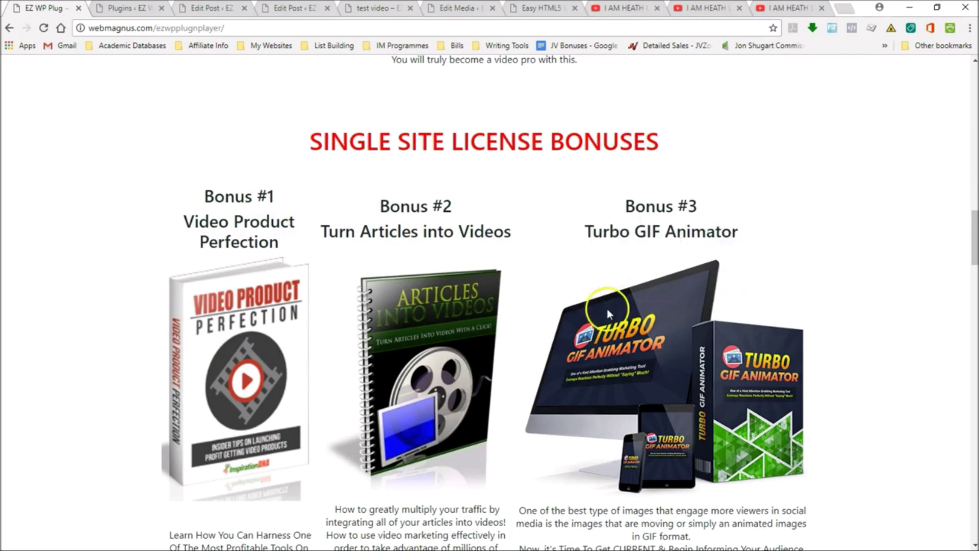
Step: Scroll on to the Multi Site License Bonuses heading and highlight it
scroll(628, 232, "down", 2)
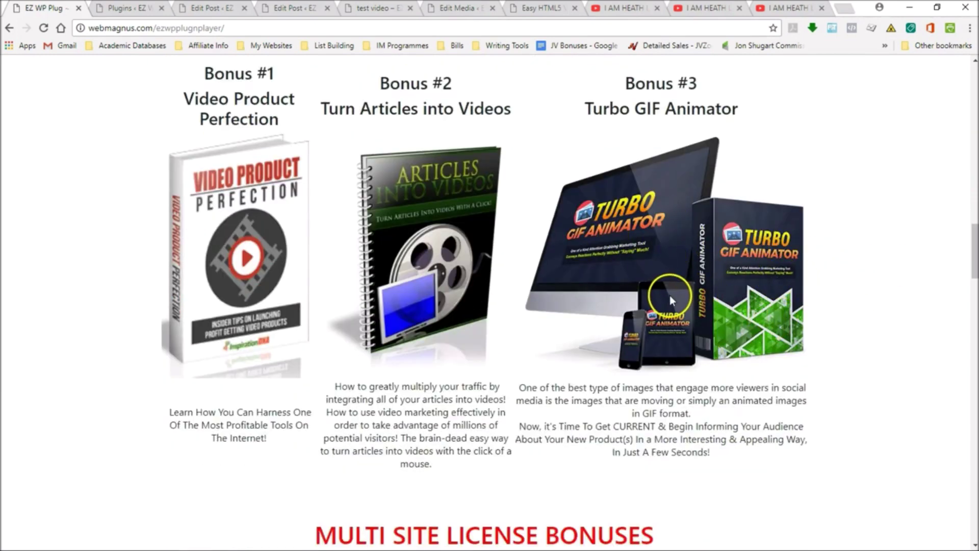
scroll(669, 295, "up", 1)
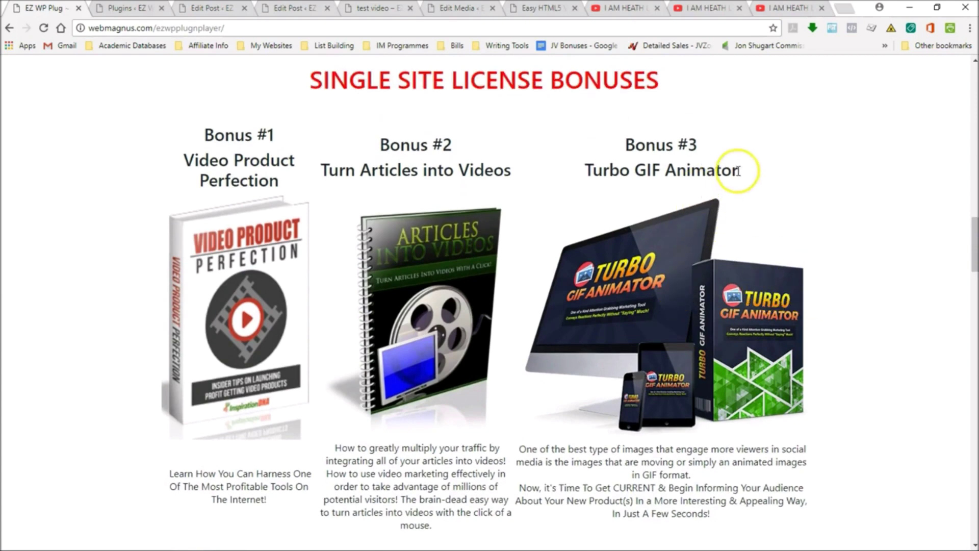
scroll(448, 285, "down", 5)
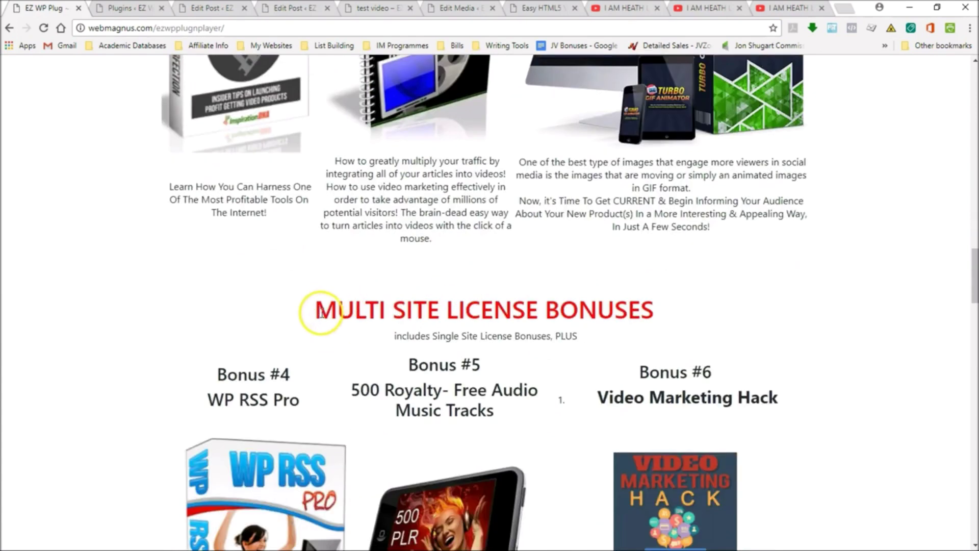
left_click_drag(321, 313, 647, 306)
left_click(734, 316)
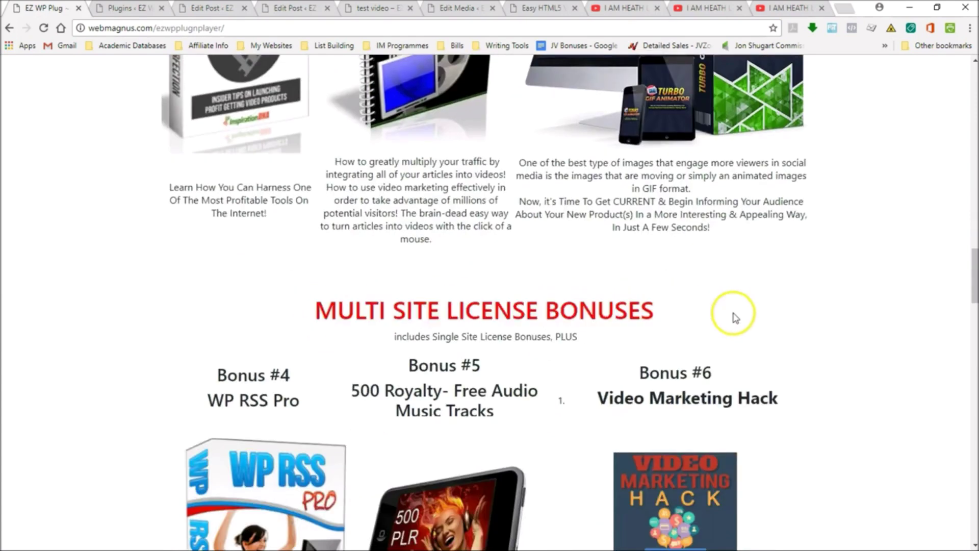
Step: Highlight passages of the WP RSS Pro Bonus #4 description for emphasis
scroll(734, 317, "down", 5)
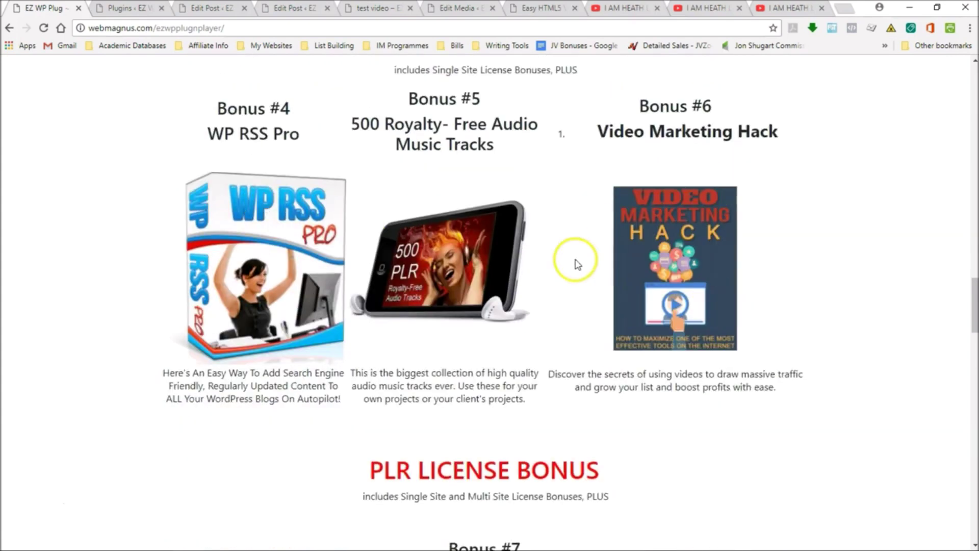
scroll(576, 264, "up", 2)
left_click_drag(207, 217, 299, 212)
scroll(317, 445, "up", 1)
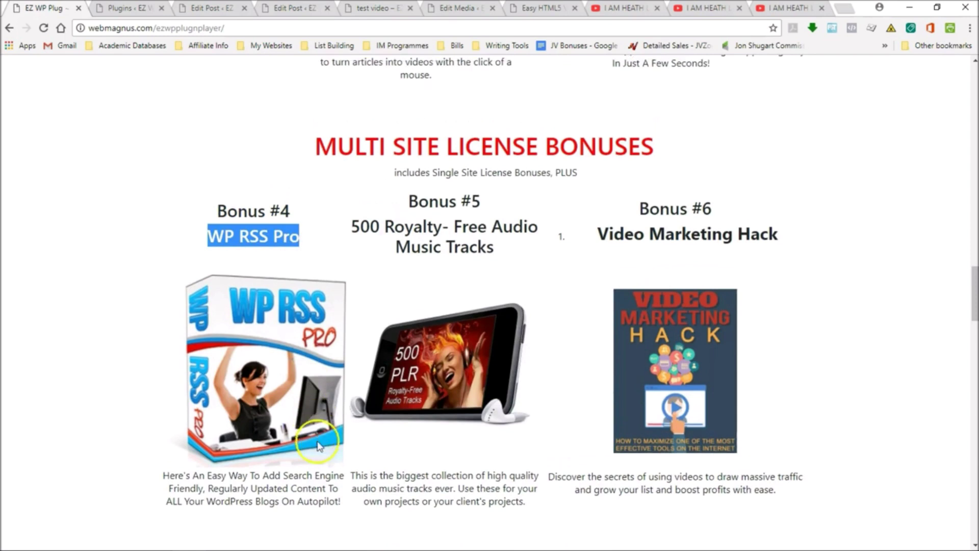
left_click_drag(288, 475, 284, 499)
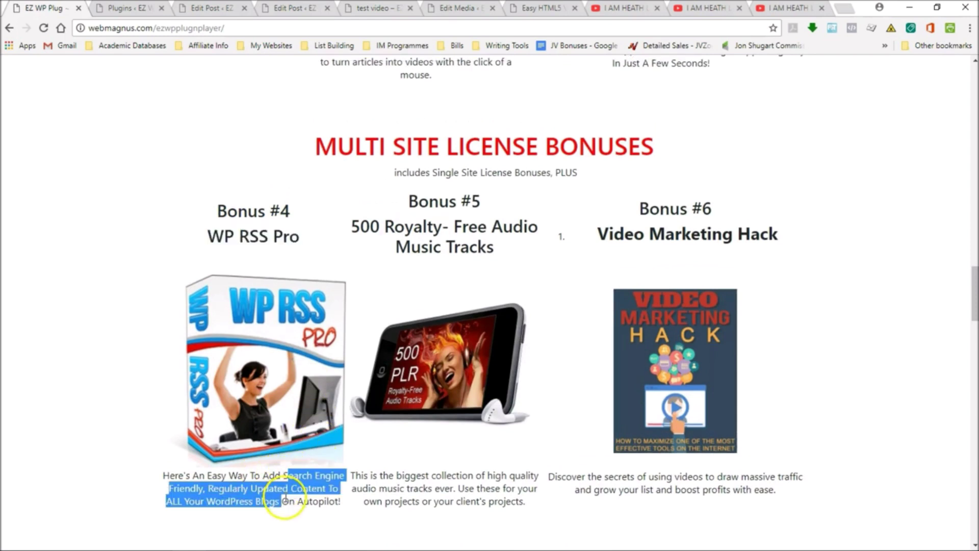
left_click(227, 507)
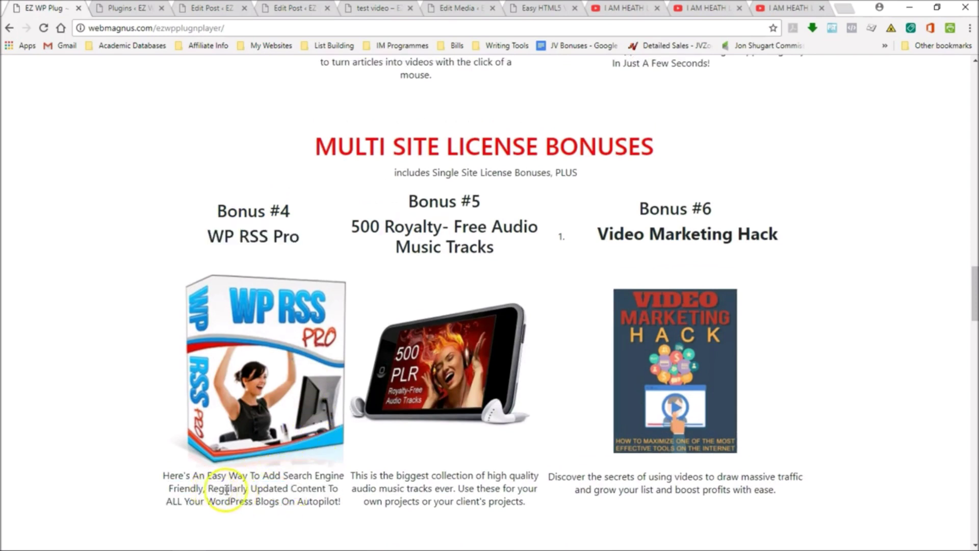
left_click_drag(227, 490, 335, 503)
left_click(192, 518)
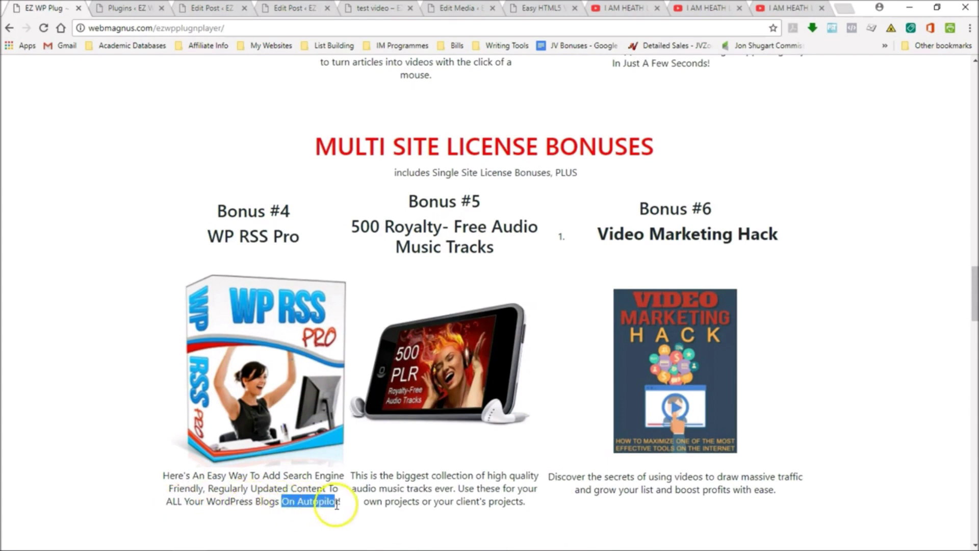
left_click(311, 426)
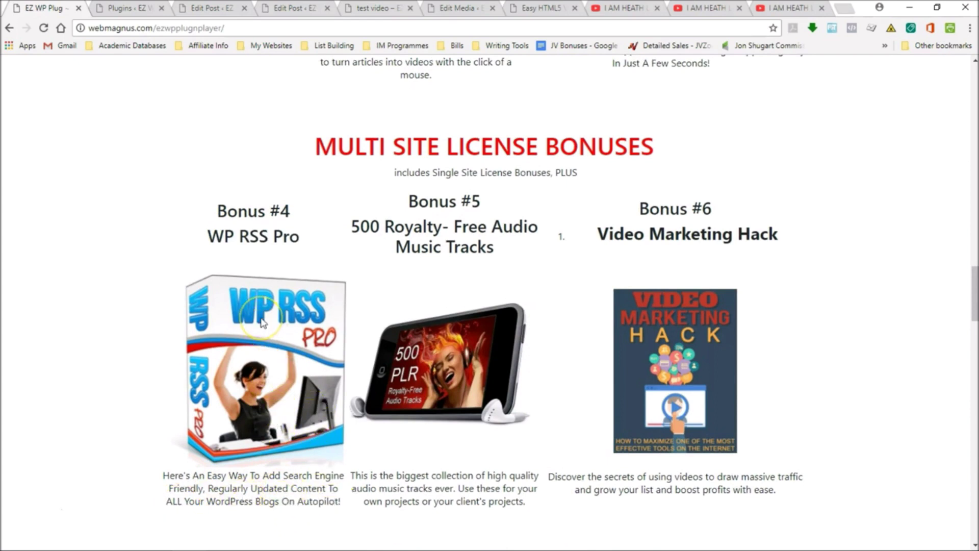
Step: Highlight the Bonus #5 title and the start and end of its description
left_click_drag(349, 224, 543, 245)
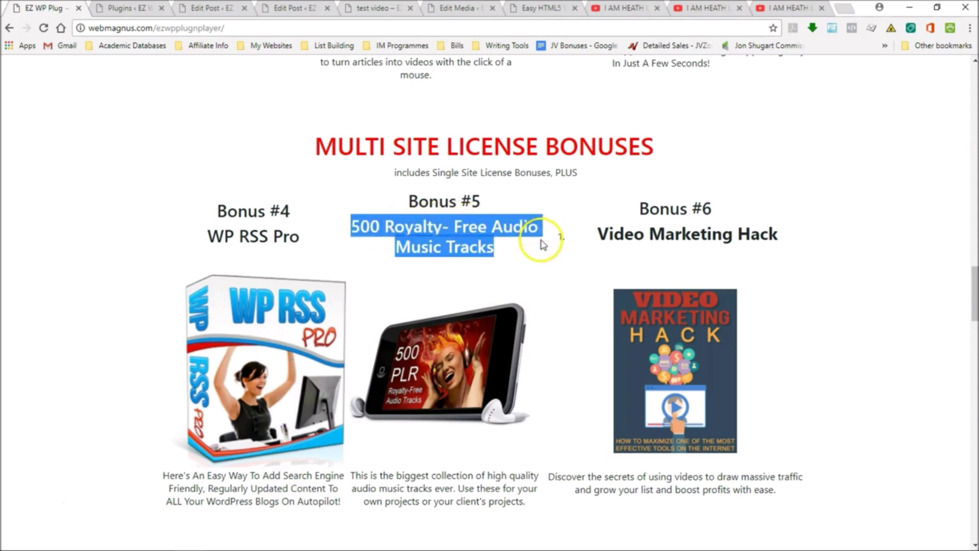
left_click(498, 256)
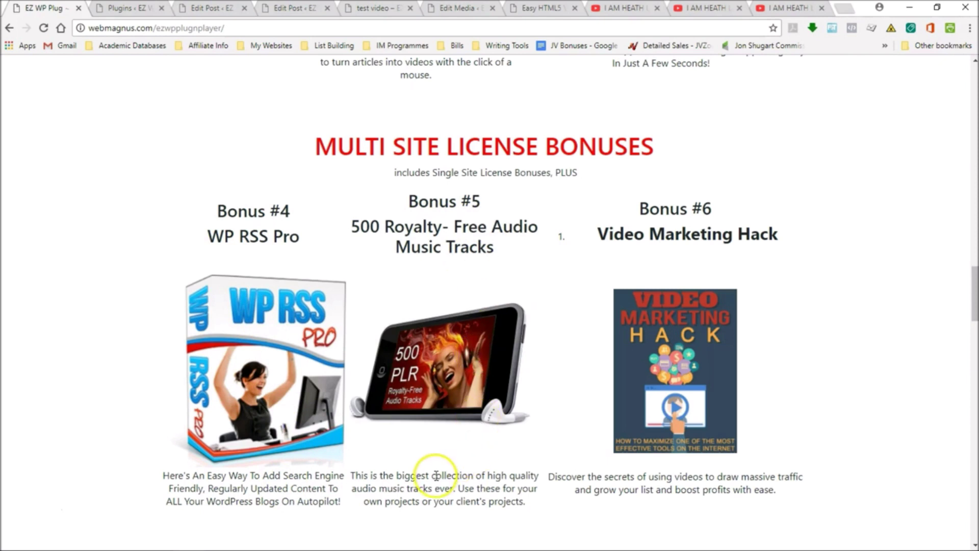
left_click_drag(368, 480, 434, 490)
left_click(453, 497)
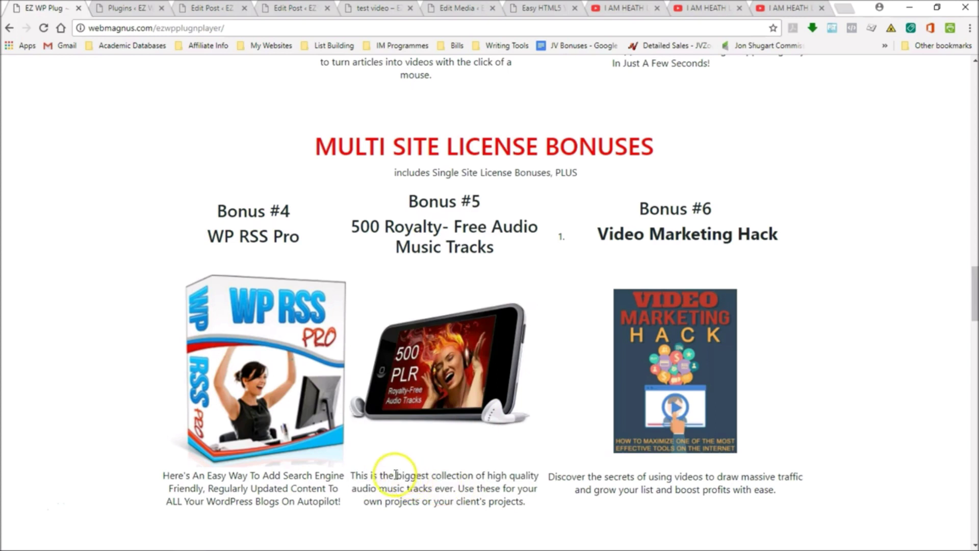
left_click_drag(397, 475, 454, 487)
left_click(517, 497)
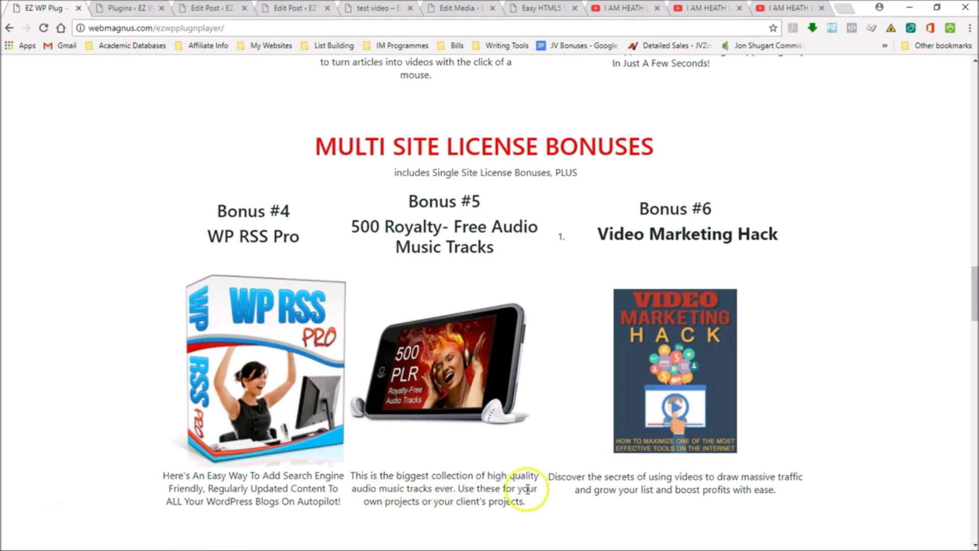
left_click_drag(385, 502, 535, 502)
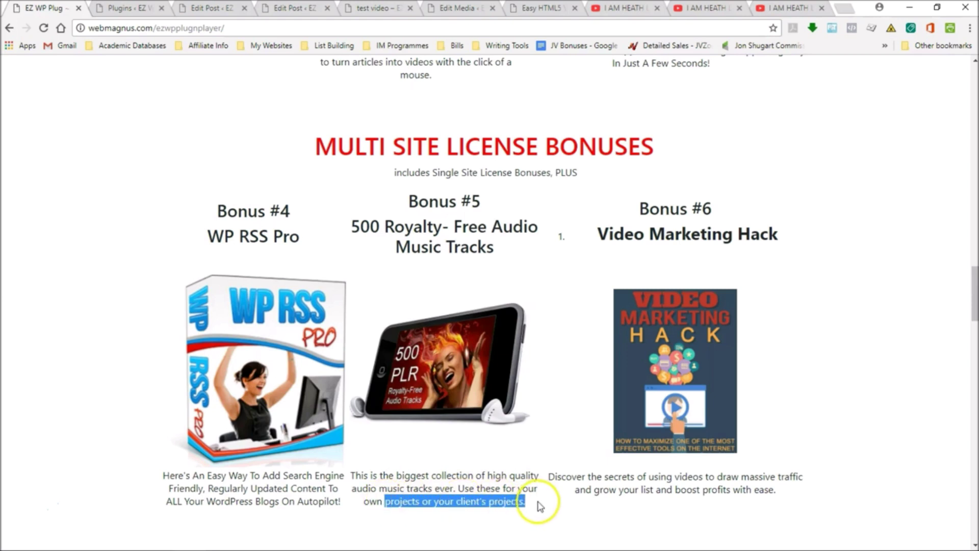
left_click(524, 502)
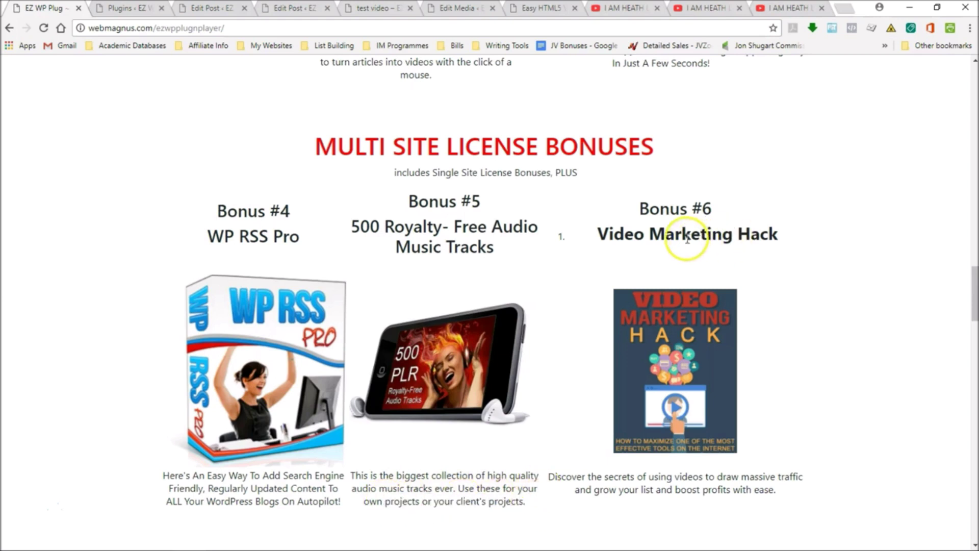
Step: Highlight both lines of the Bonus #6 description, then scroll to the PLR License Bonus heading
scroll(679, 209, "down", 1)
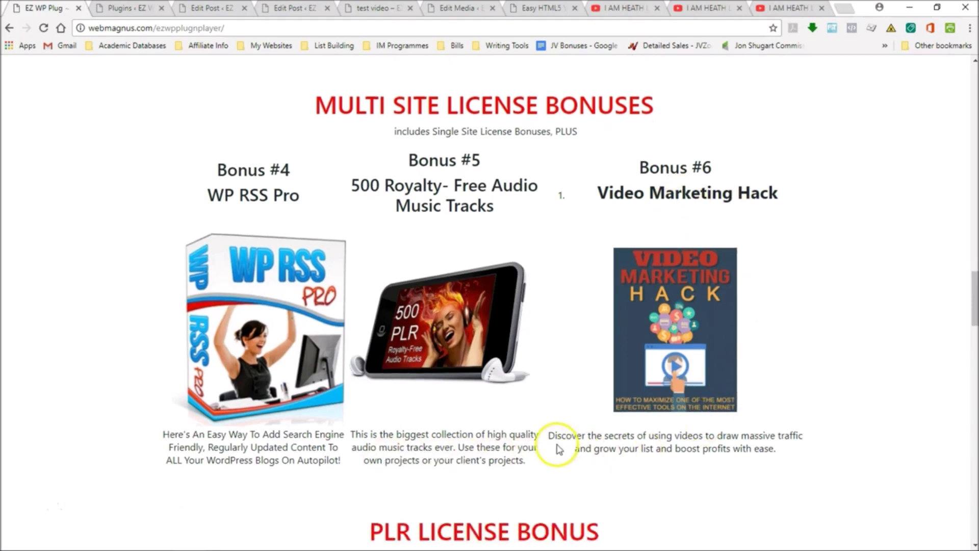
left_click_drag(554, 435, 799, 434)
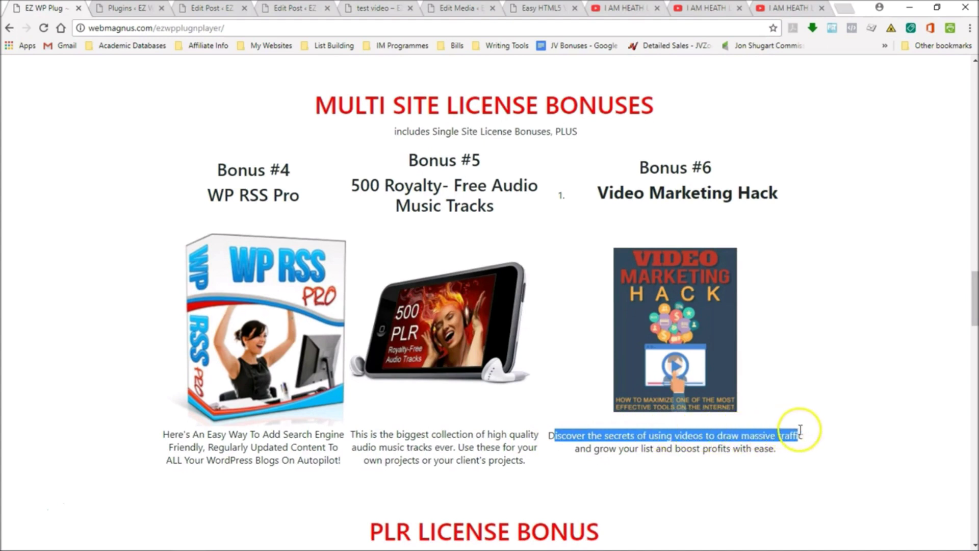
left_click_drag(580, 449, 766, 447)
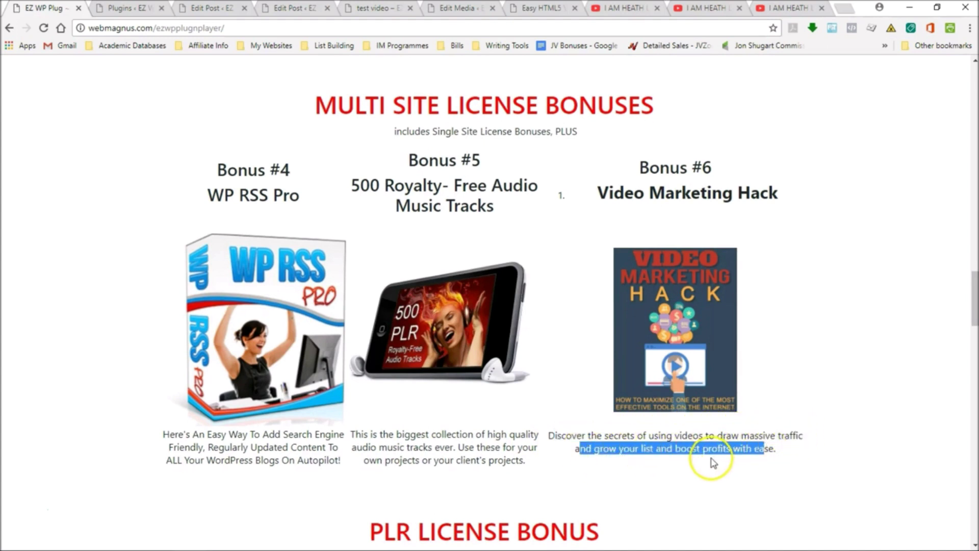
left_click(683, 461)
scroll(91, 328, "up", 1)
scroll(90, 327, "up", 1)
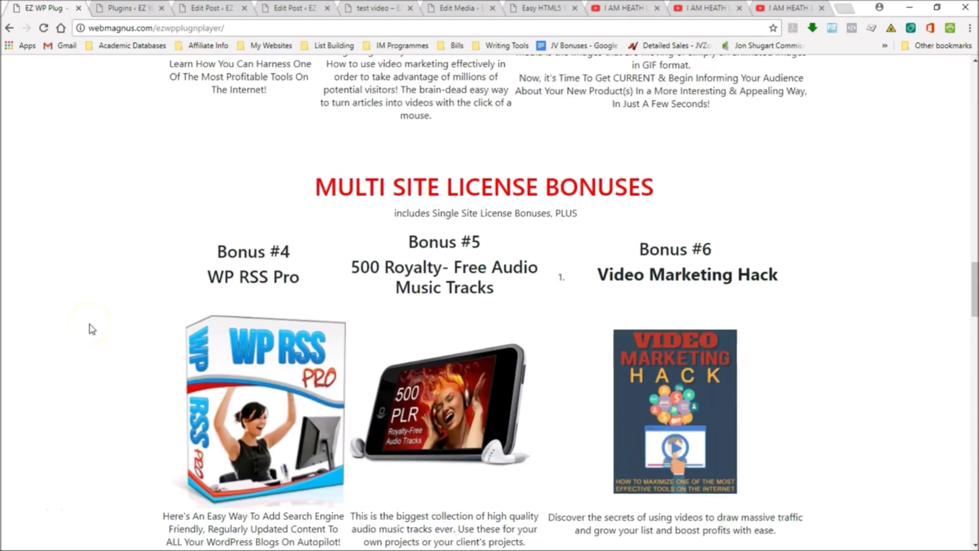
scroll(91, 328, "down", 1)
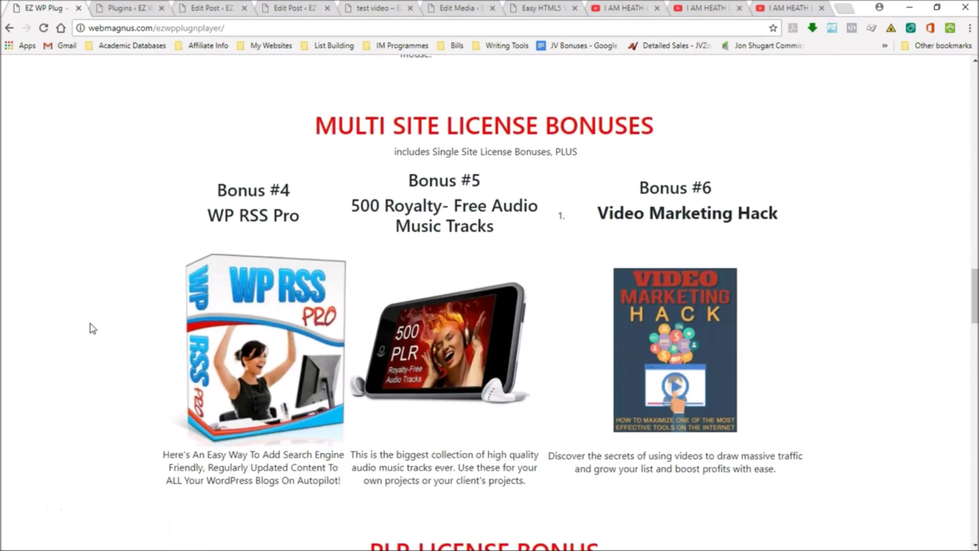
scroll(97, 329, "down", 3)
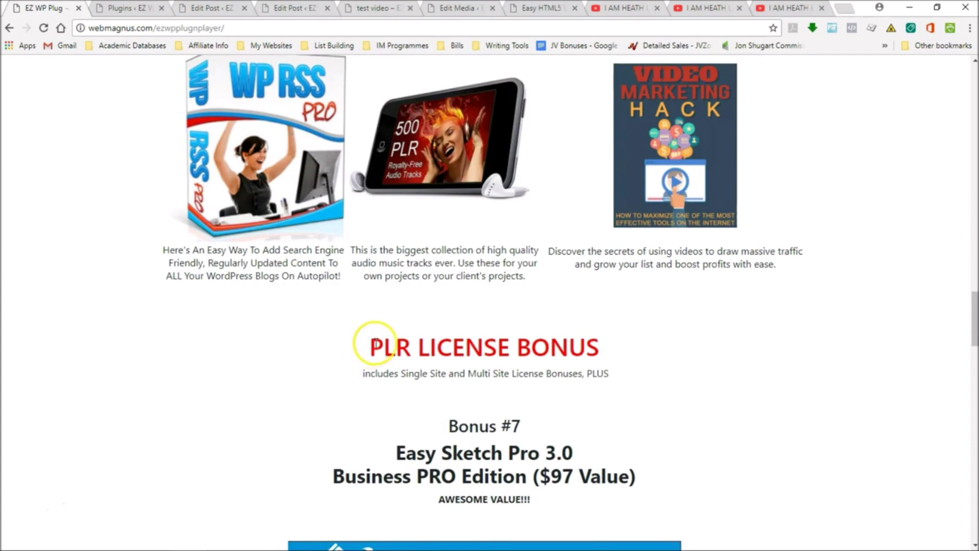
Step: Highlight the PLR LICENSE BONUS heading and settle the view on Bonus #7
left_click_drag(375, 347, 631, 352)
left_click(624, 358)
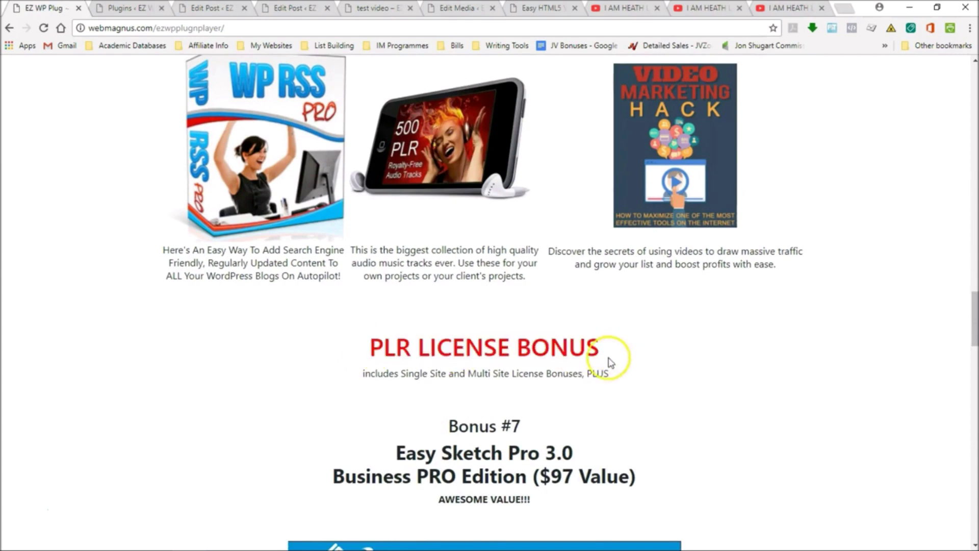
scroll(438, 347, "up", 3)
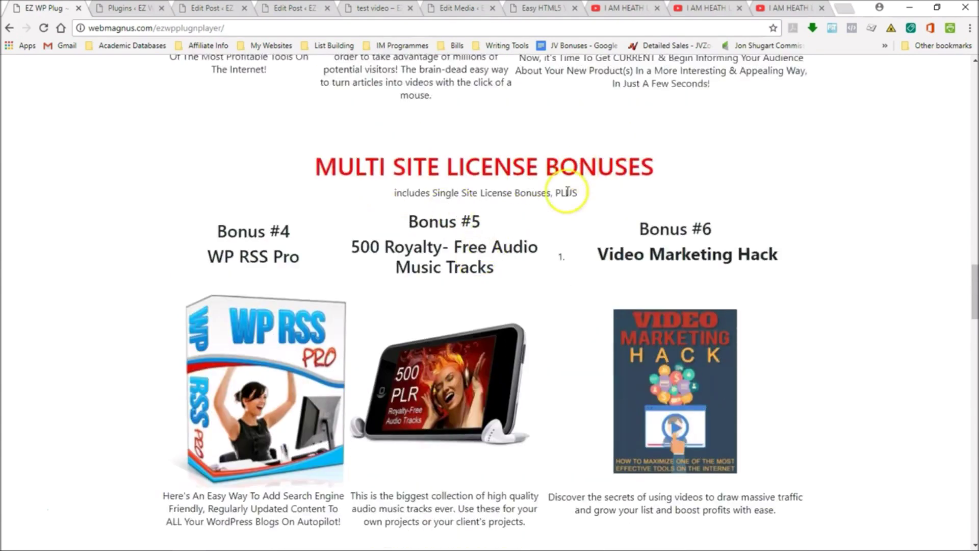
scroll(560, 198, "up", 4)
scroll(509, 183, "up", 3)
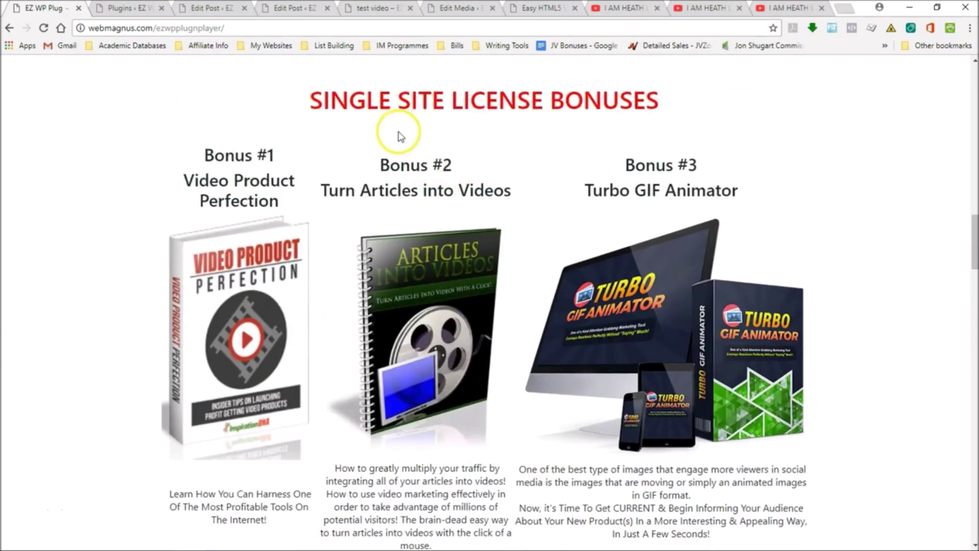
scroll(492, 313, "down", 1)
scroll(493, 313, "down", 15)
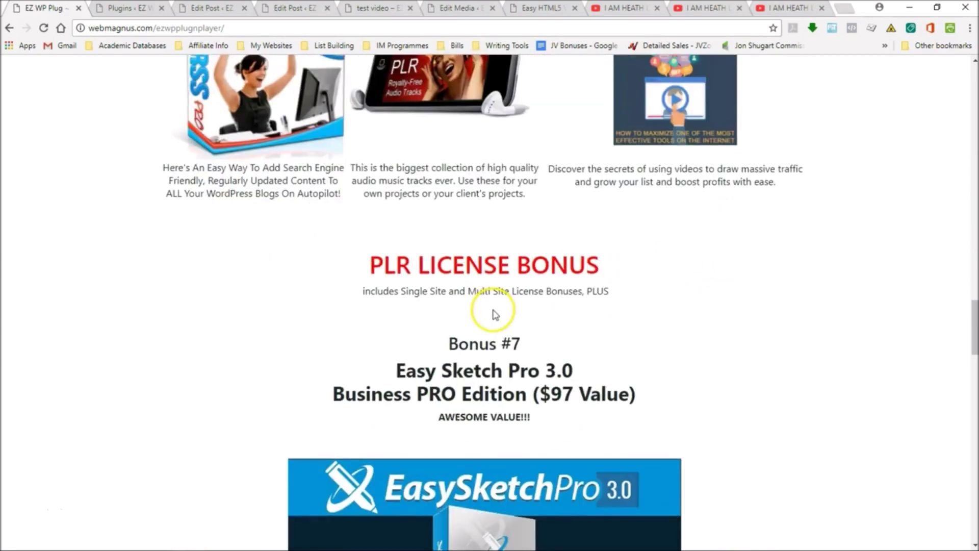
scroll(392, 240, "down", 1)
Step: Highlight the Bonus #7 Easy Sketch Pro 3.0 Business PRO Edition title and the AWESOME VALUE!!! line
left_click_drag(384, 225, 610, 229)
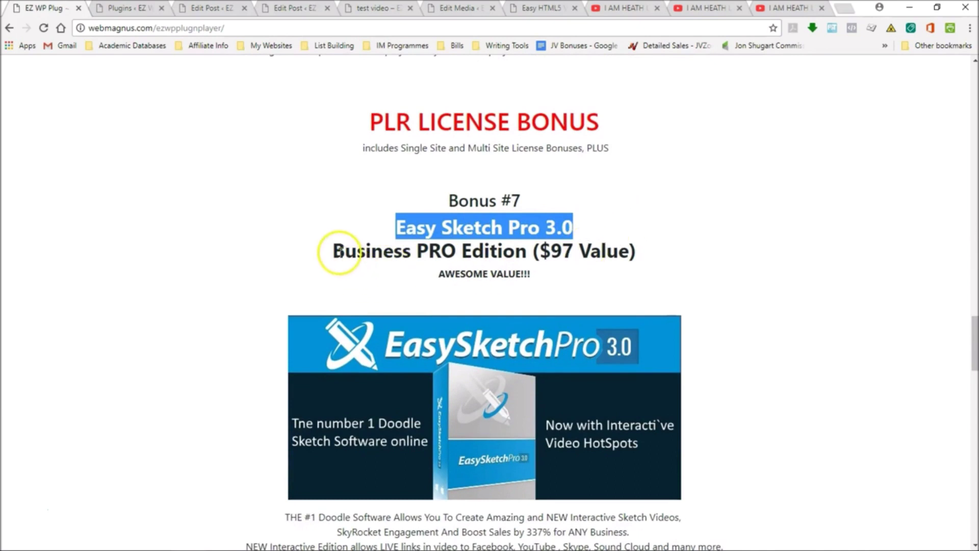
left_click_drag(332, 251, 620, 273)
left_click(558, 286)
left_click(614, 284)
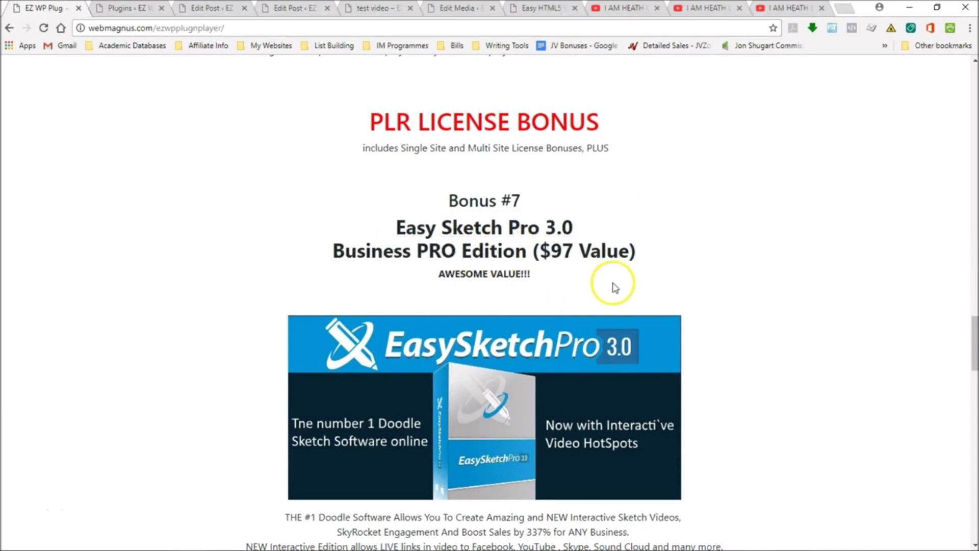
scroll(449, 204, "down", 2)
left_click_drag(439, 192, 540, 195)
left_click(549, 200)
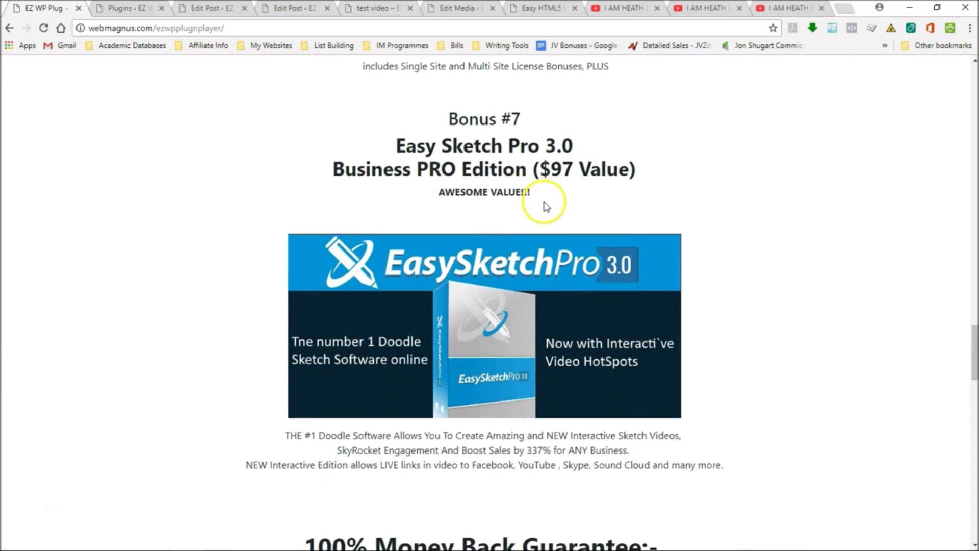
Step: Highlight the Doodle Software, interactive sketch video, SkyRocket Engagement and LIVE links claims
left_click_drag(284, 435, 392, 433)
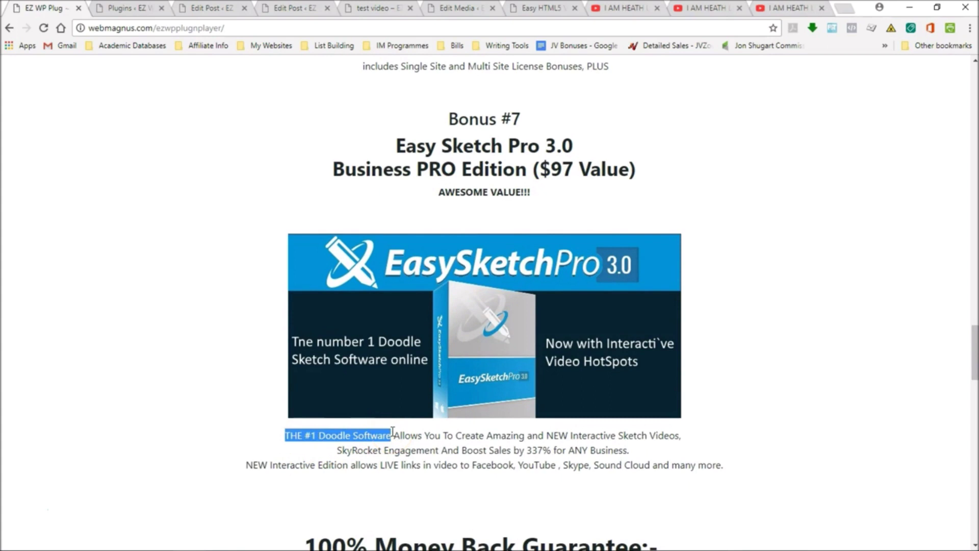
mouse_move(400, 434)
left_mouse_down()
mouse_move(514, 427)
mouse_move(683, 436)
left_mouse_up()
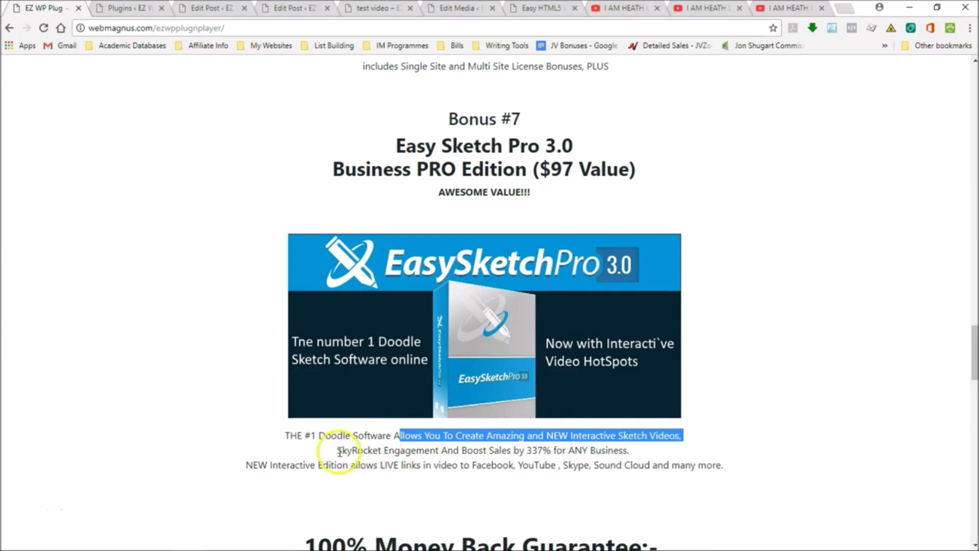
left_click_drag(340, 451, 637, 451)
left_click(541, 481)
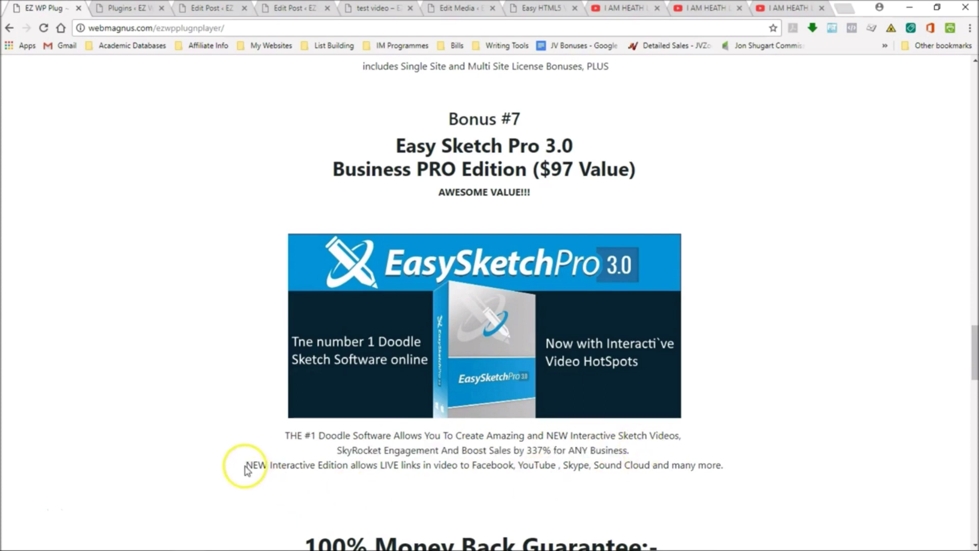
left_click_drag(246, 465, 654, 466)
left_click(543, 464)
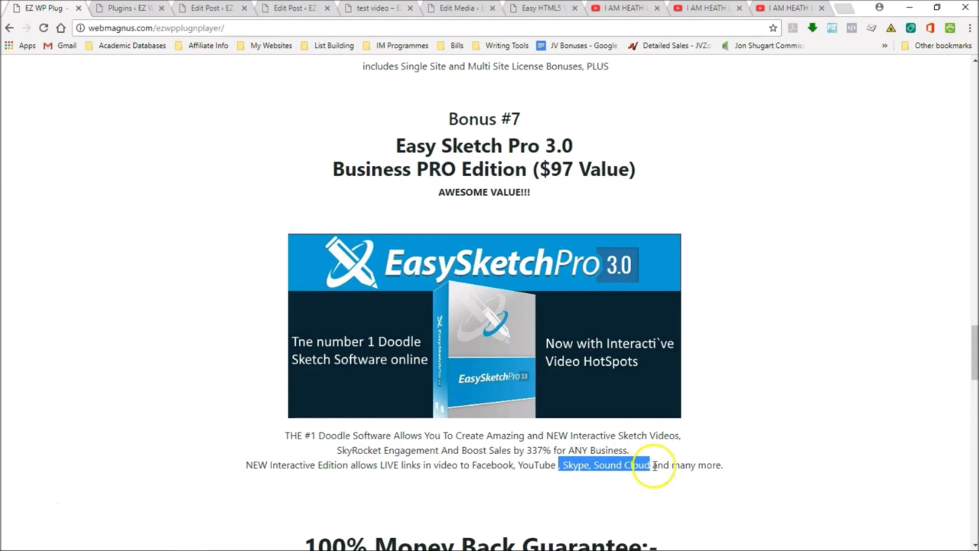
left_click(599, 478)
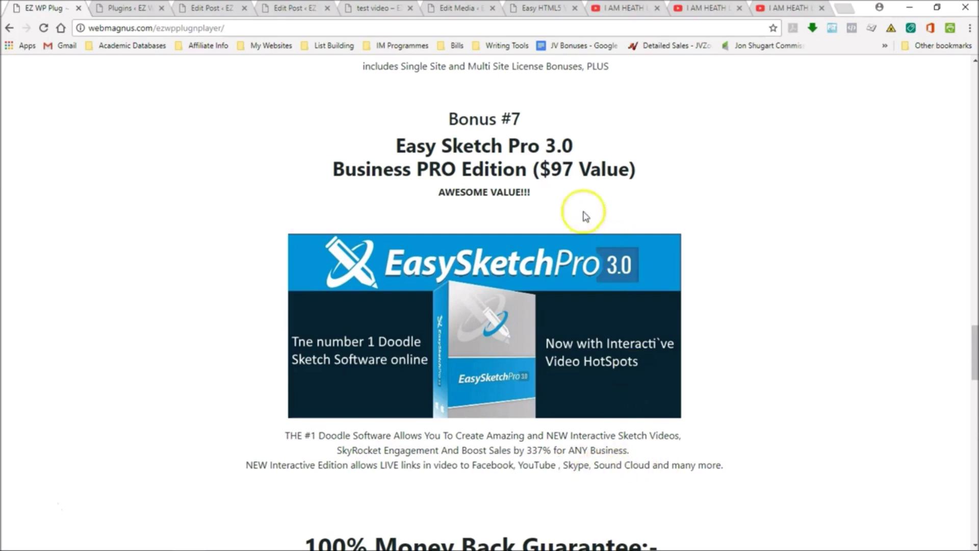
Step: Highlight the $97 Value figure and the PLR LICENSE BONUS heading, then scroll down slightly
left_click_drag(538, 169, 636, 171)
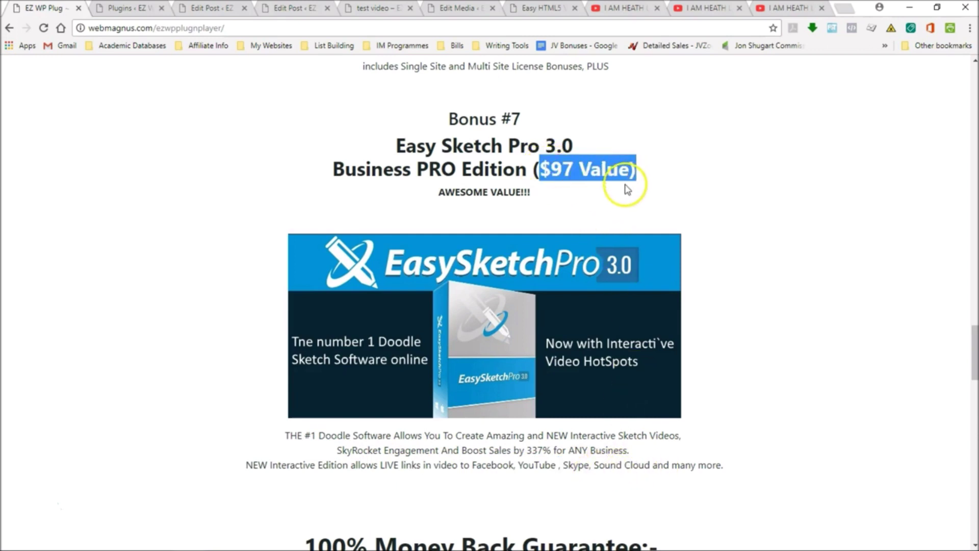
left_click(609, 201)
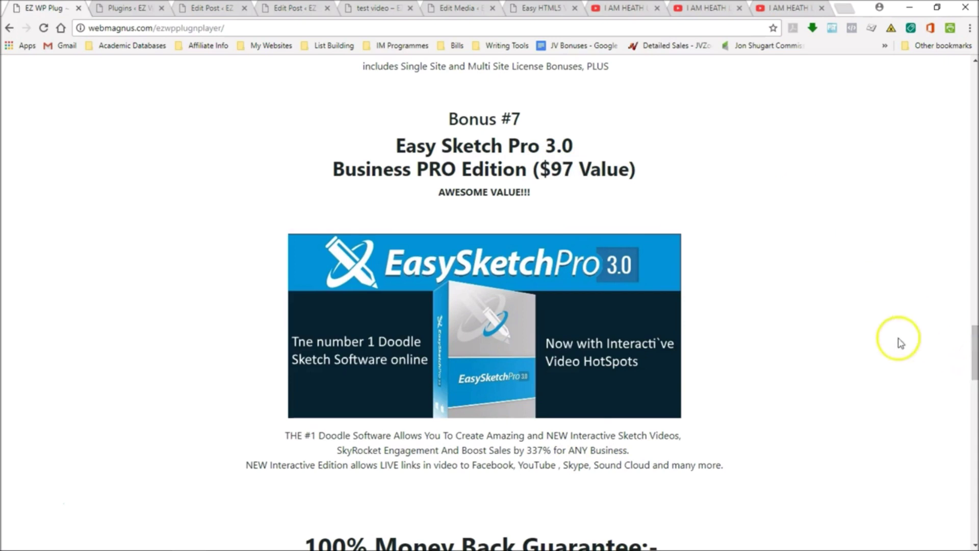
scroll(826, 303, "up", 2)
left_click_drag(370, 166, 605, 159)
left_click(617, 207)
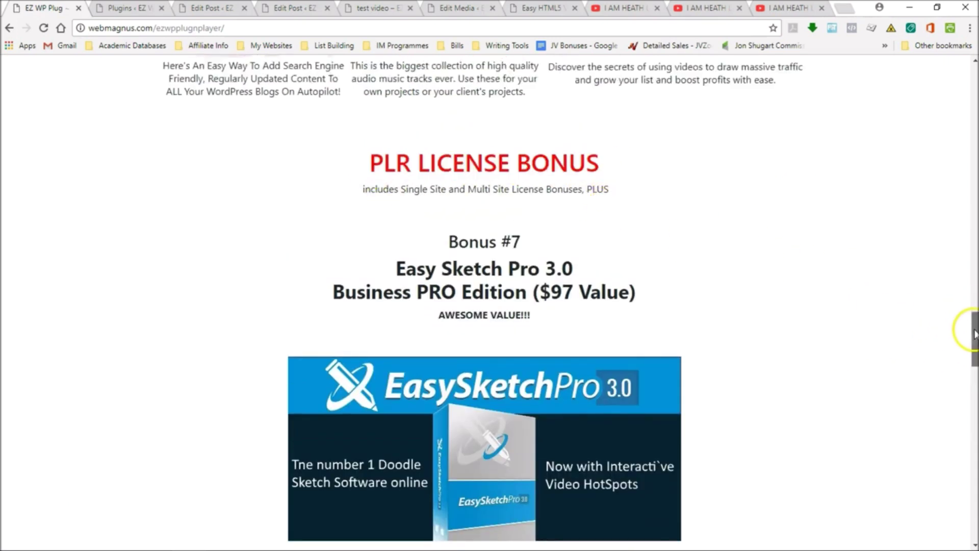
left_click_drag(972, 329, 974, 350)
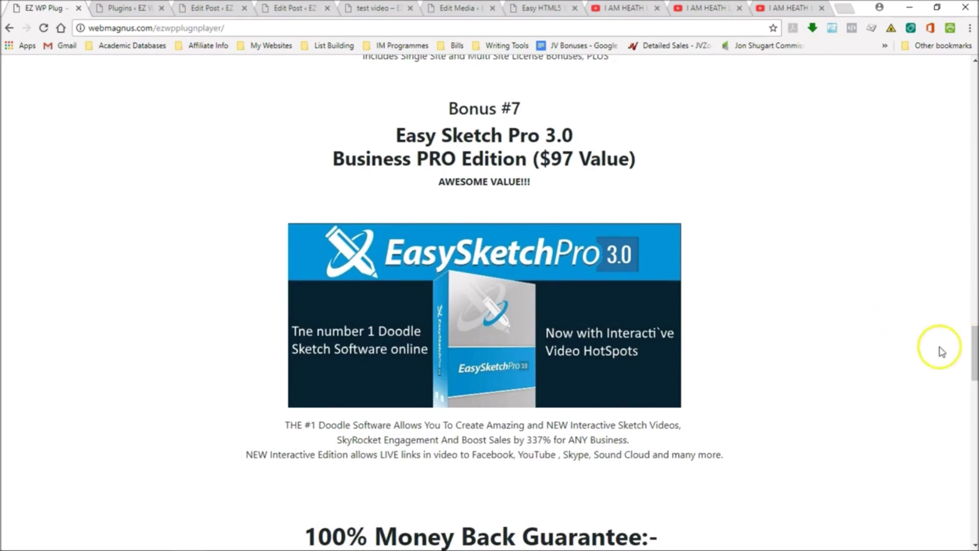
Step: Highlight the 30 Days 100% Money Back Guarantee text, then scroll back up to the features list
left_click_drag(975, 351, 974, 393)
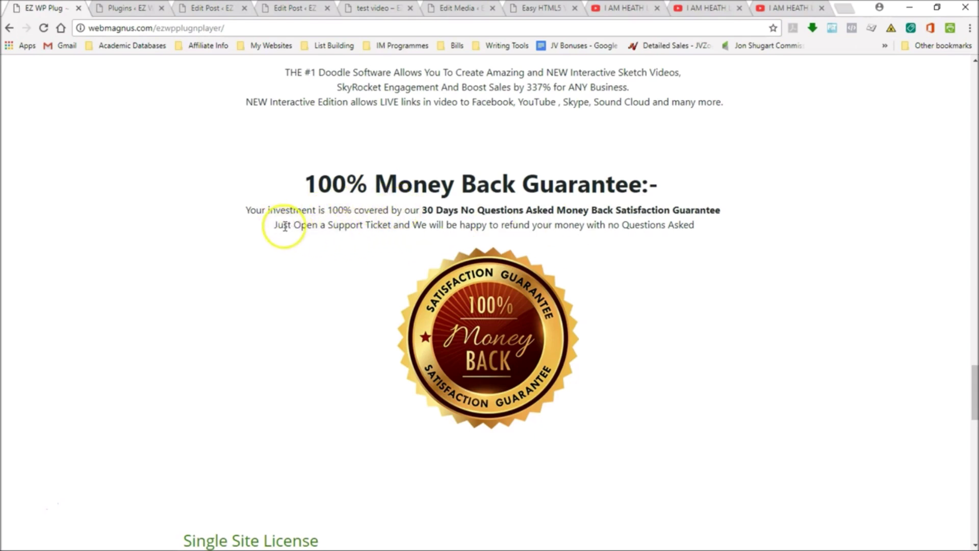
left_click_drag(278, 226, 693, 228)
left_click(673, 275)
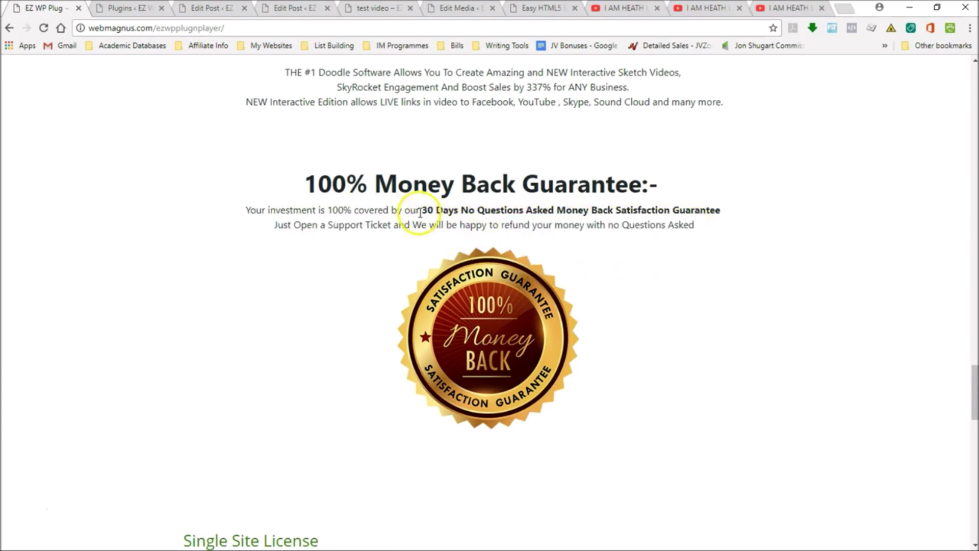
left_click_drag(421, 211, 467, 213)
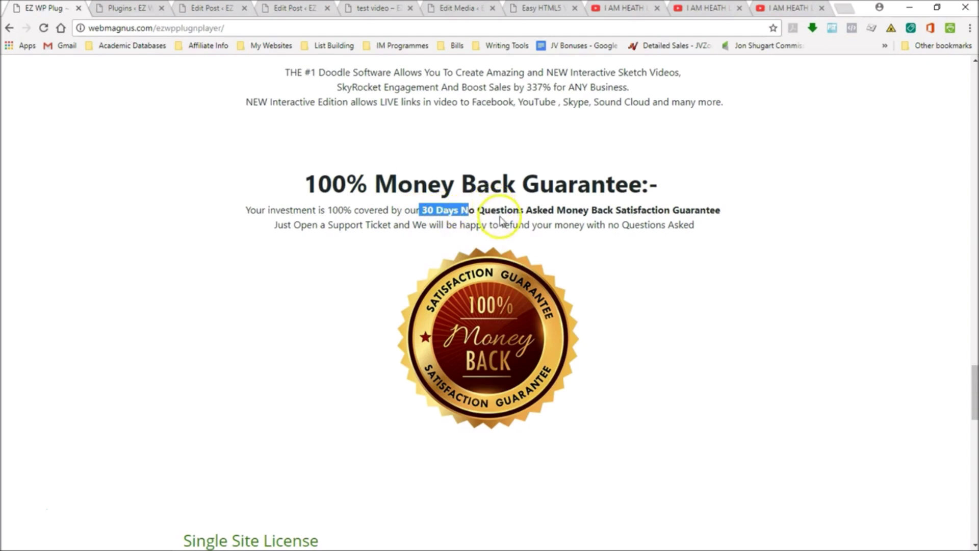
left_click_drag(286, 184, 649, 170)
left_click(643, 242)
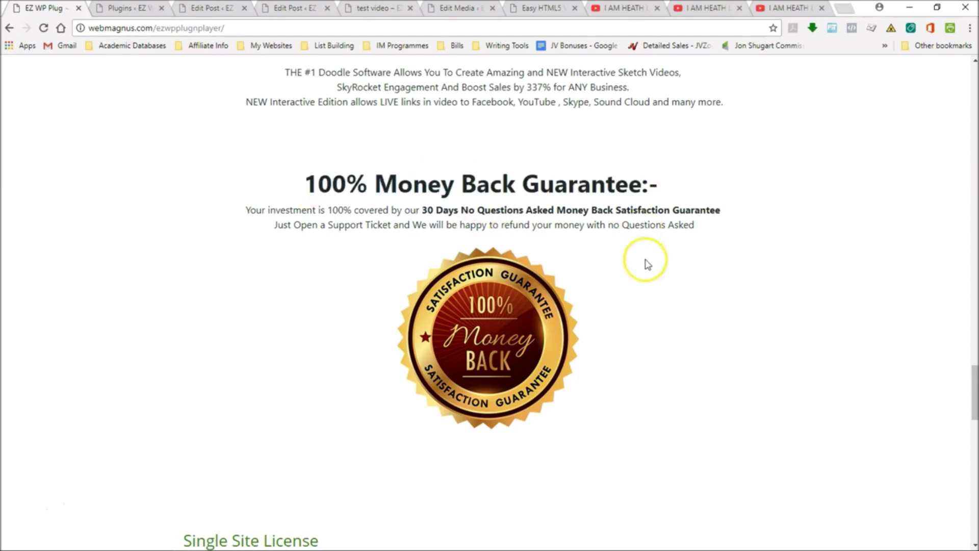
left_click(642, 297)
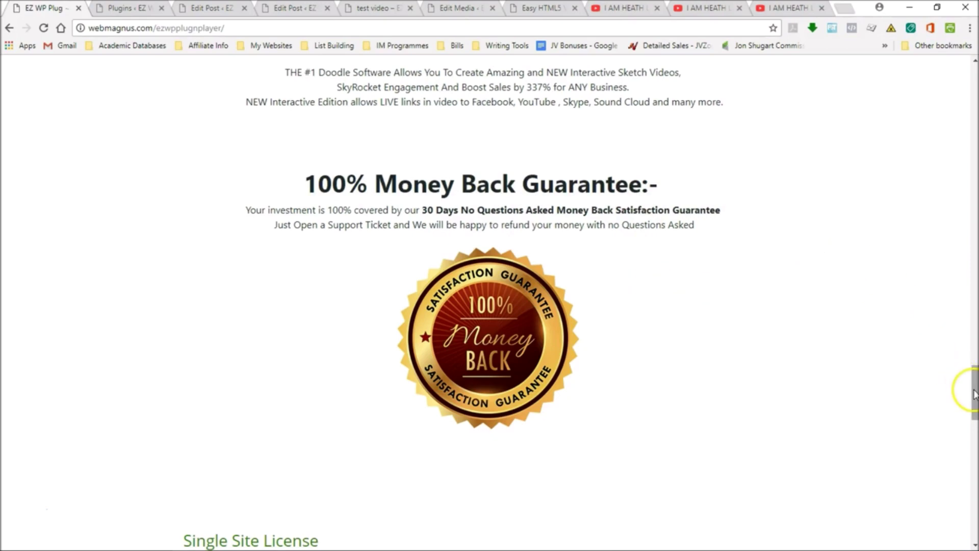
left_click_drag(972, 393, 963, 156)
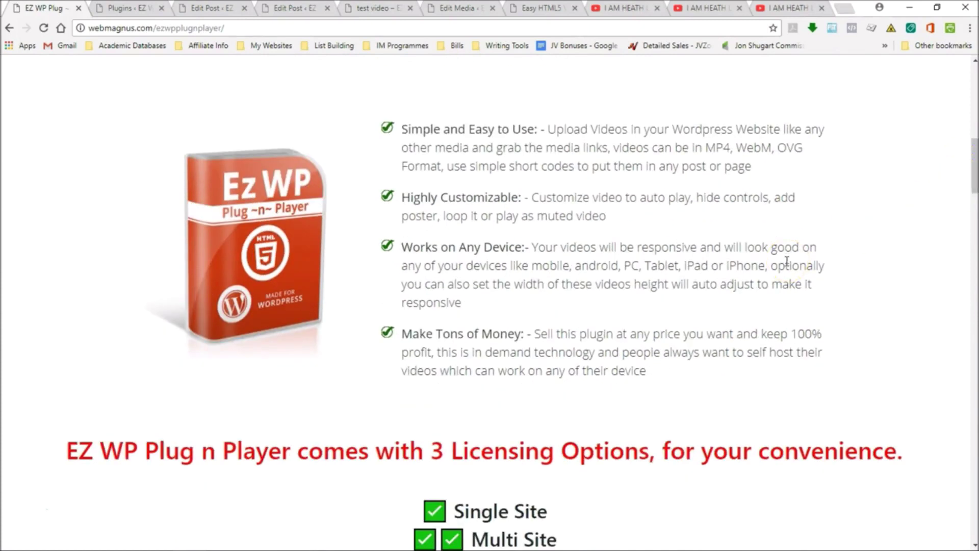
left_click(785, 258)
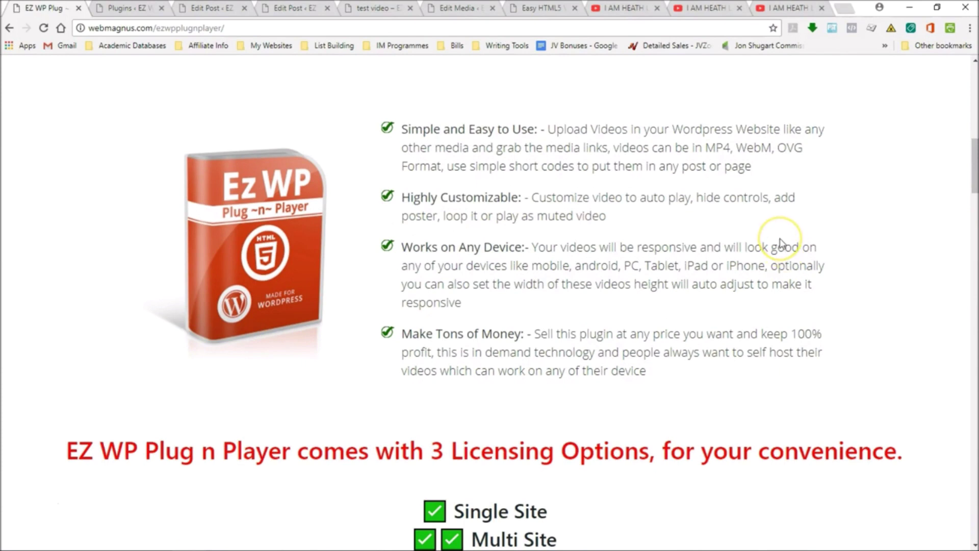